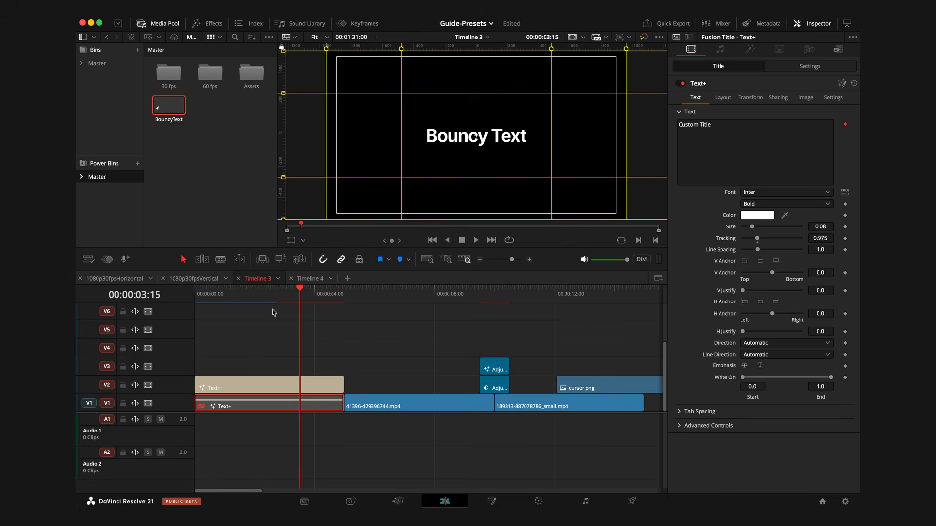
- Undo the last change to the timeline and play back the Custom Title clip from the start
{"action": "key", "text": "super+z"}
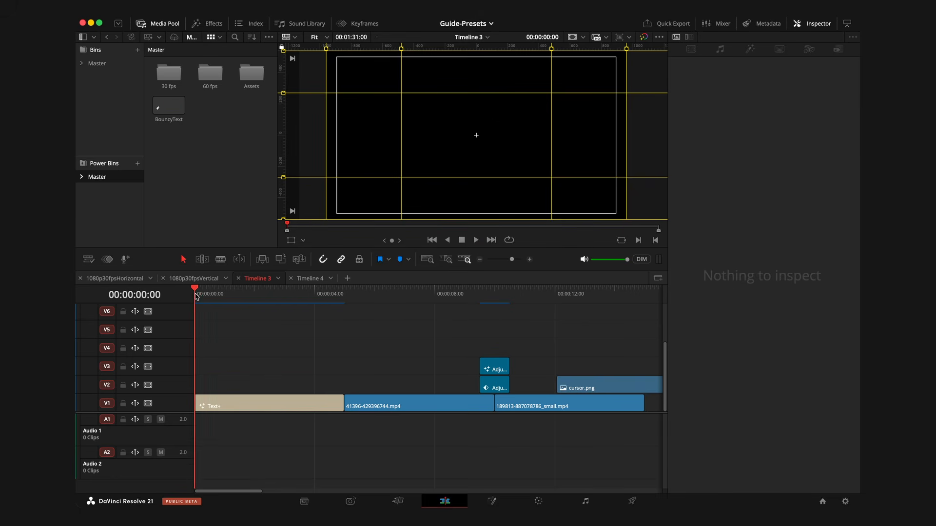
{"action": "key", "text": "space"}
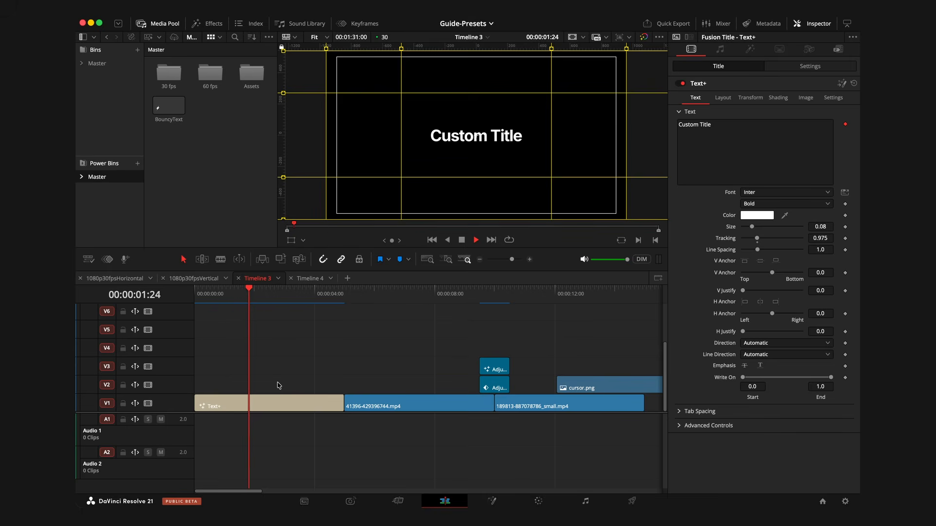
{"action": "key", "text": "space"}
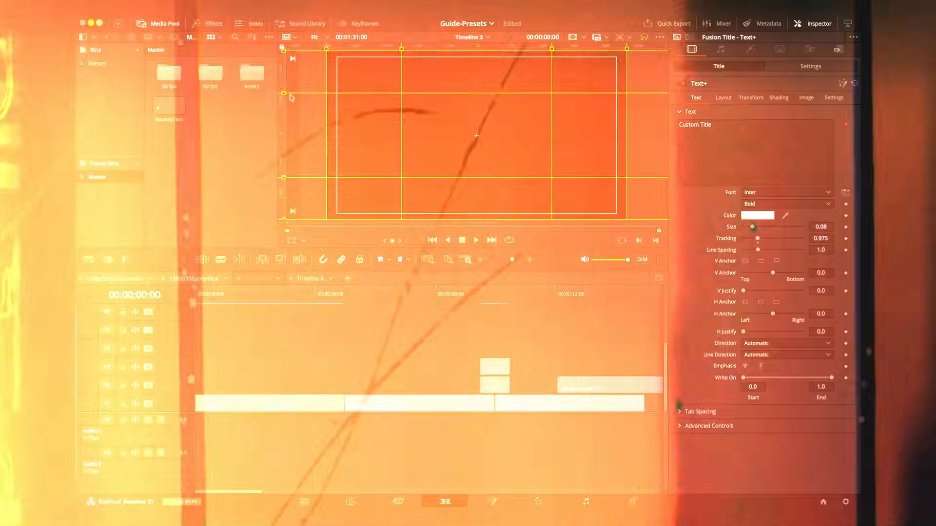
- Create a new bin named Tutorial in the Power Bins Master folder
{"action": "right_click", "coordinate": [215, 123]}
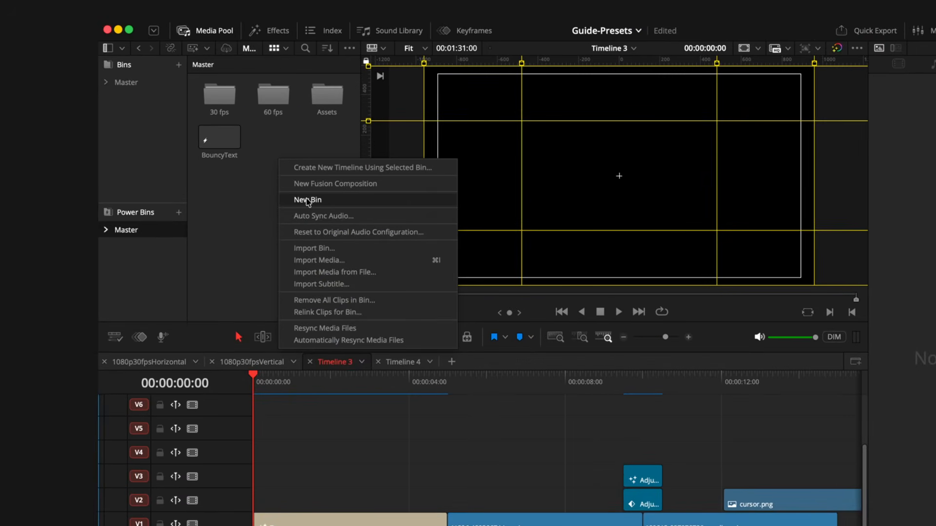
{"action": "left_click", "coordinate": [308, 200]}
{"action": "type", "text": "Tutorial"}
{"action": "key", "text": "Return"}
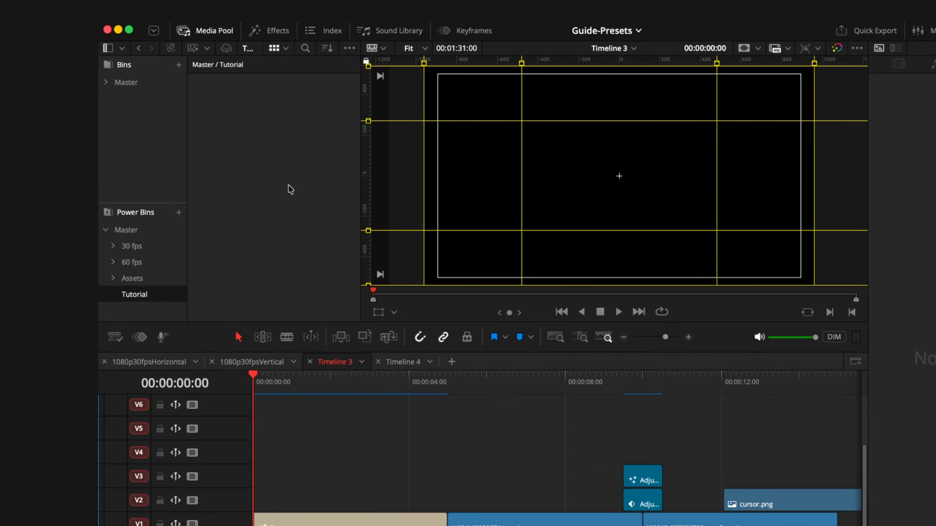
- Create a bin named Texts inside the Tutorial power bin
{"action": "right_click", "coordinate": [218, 100]}
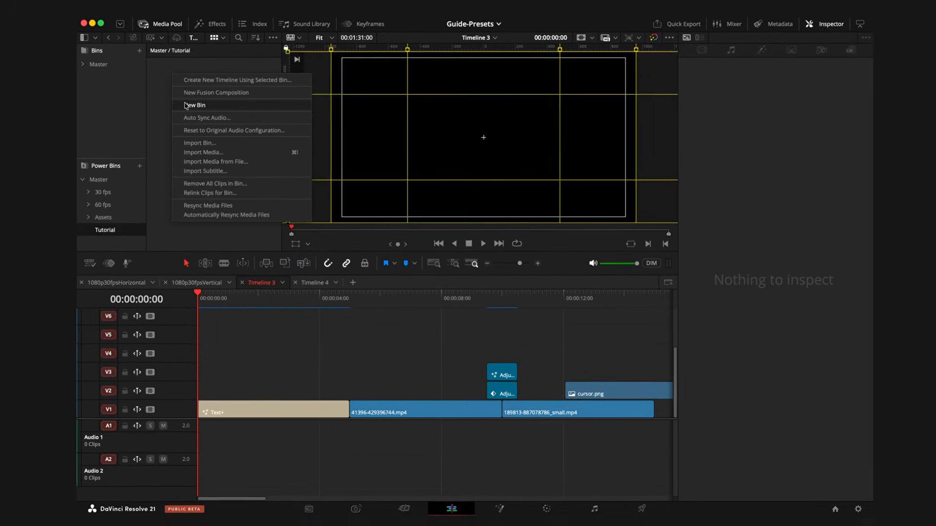
{"action": "left_click", "coordinate": [185, 105]}
{"action": "type", "text": "Texts"}
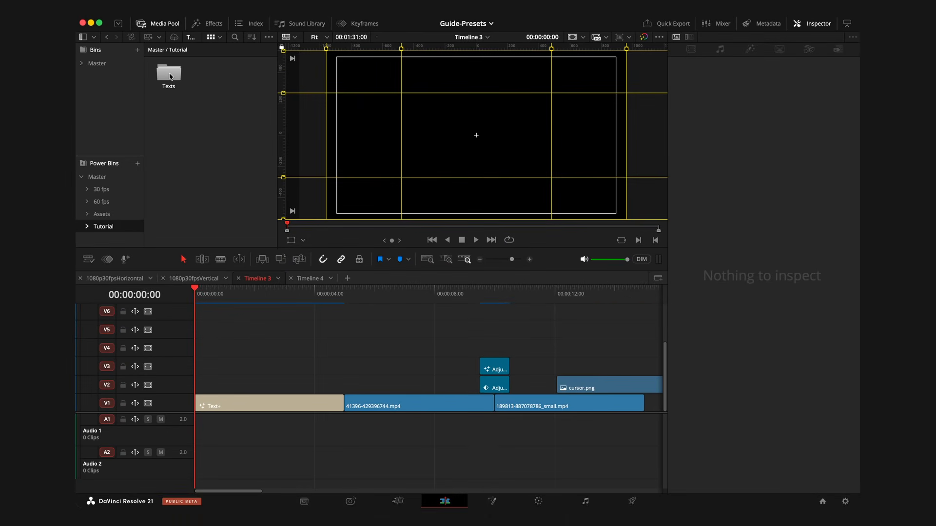
- Rename the Text+ clip on V1 as WBW Fade In + Slide In, store it in the Texts bin and try placing it on the timeline
{"action": "left_click", "coordinate": [276, 396]}
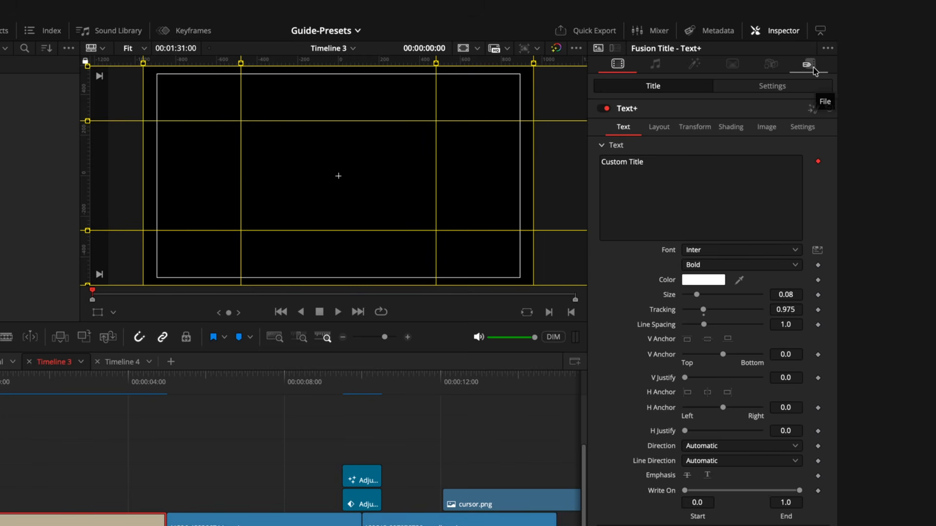
{"action": "left_click", "coordinate": [808, 65]}
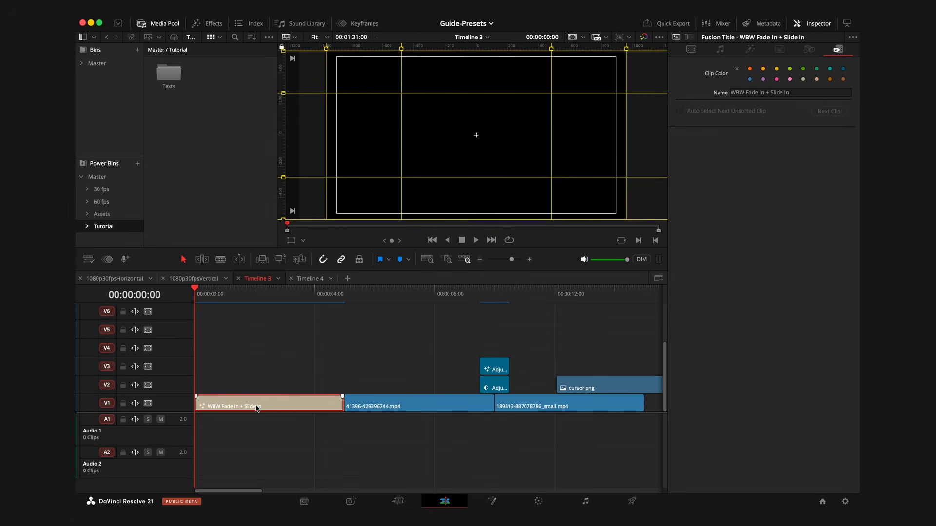
{"action": "left_click_drag", "start_coordinate": [257, 409], "coordinate": [160, 75]}
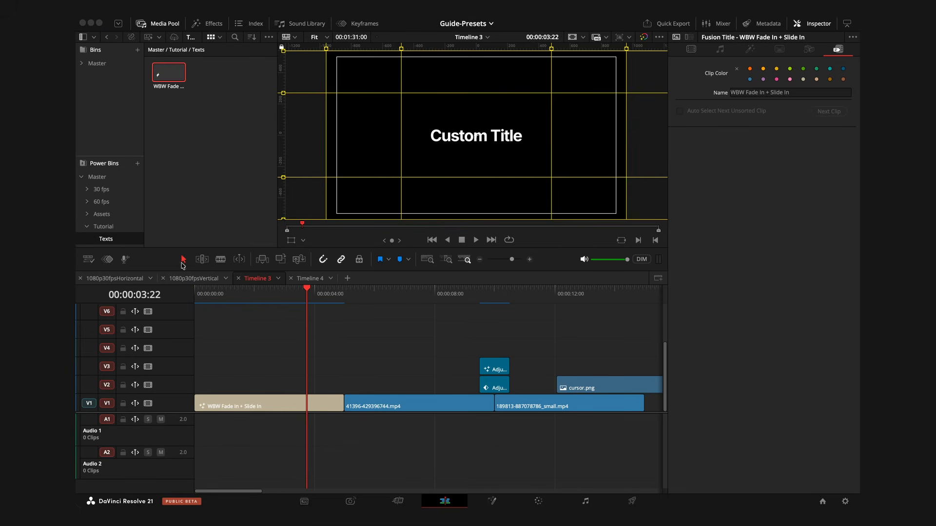
{"action": "left_click_drag", "start_coordinate": [170, 74], "coordinate": [310, 350]}
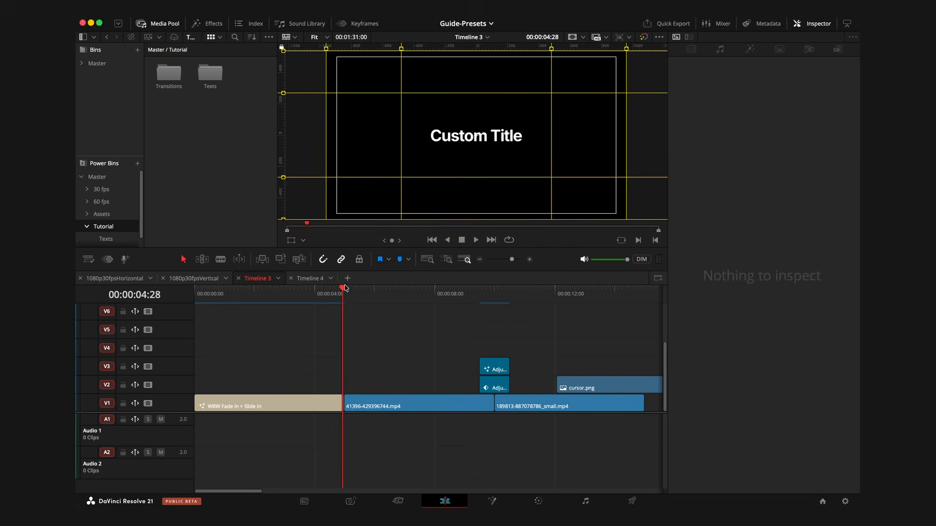
- Play back the transition between the two video clips and inspect its adjustment clips on V2 and V3
{"action": "left_click_drag", "start_coordinate": [361, 307], "coordinate": [479, 295]}
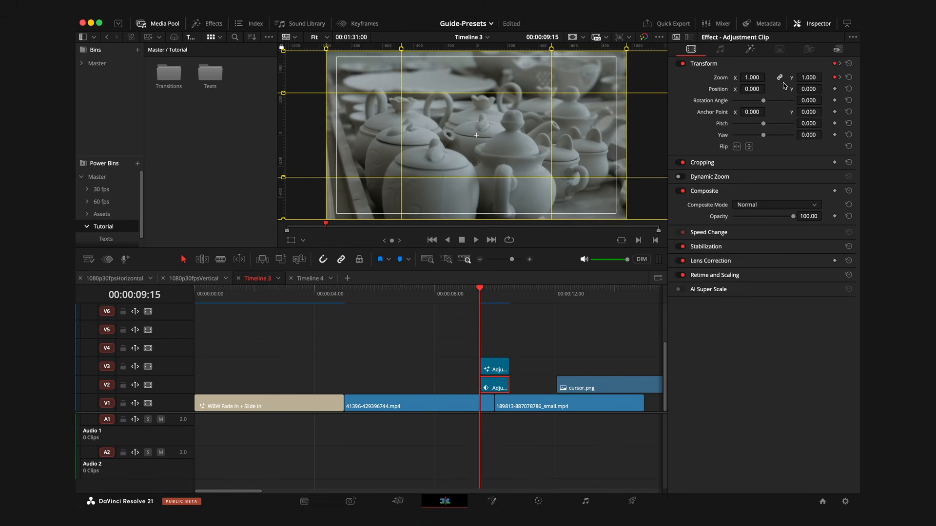
{"action": "key", "text": "space"}
{"action": "key", "text": "space"}
{"action": "left_click", "coordinate": [495, 367]}
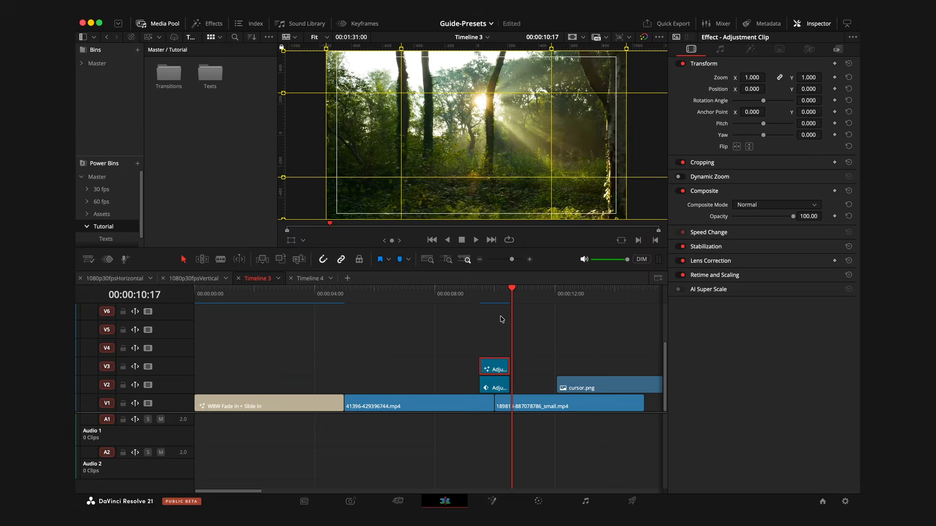
{"action": "key", "text": "Up"}
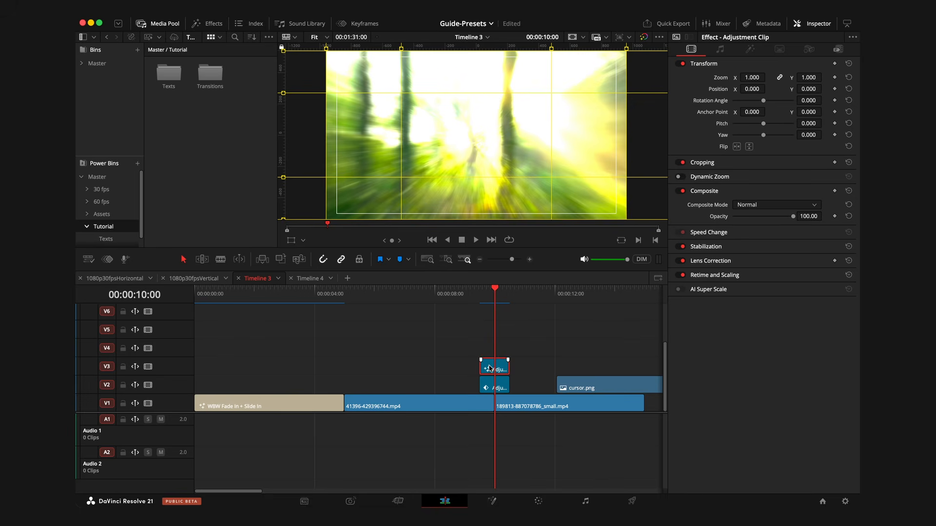
- Store both transition adjustment clips from V3 and V2 in the Transitions bin
{"action": "left_click_drag", "start_coordinate": [490, 367], "coordinate": [210, 78]}
{"action": "double_click", "coordinate": [210, 78]}
{"action": "left_click_drag", "start_coordinate": [496, 389], "coordinate": [210, 142]}
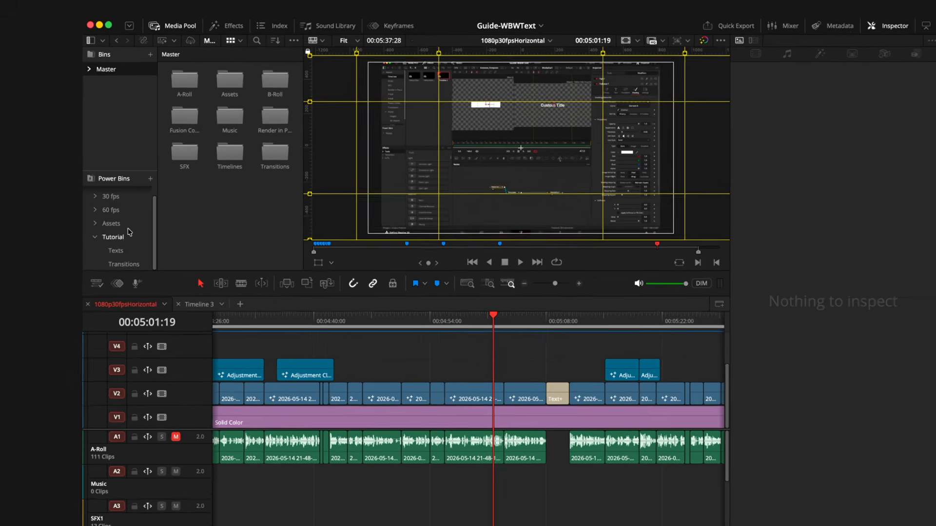
- In the Guide-WBWText project, place the first adjustment clip from the Tutorial/Transitions power bin on V3 around 00:05:01:19
{"action": "scroll", "coordinate": [117, 210], "scroll_direction": "up", "scroll_amount": 2}
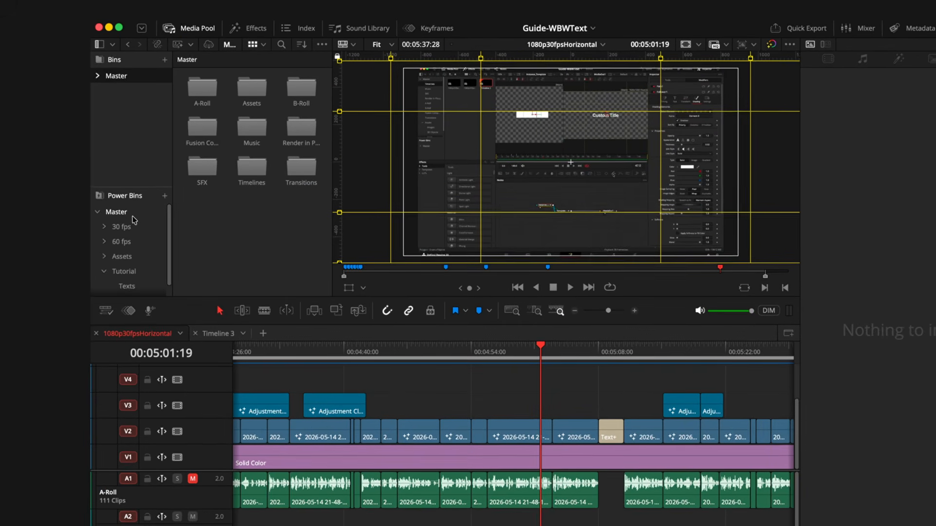
{"action": "scroll", "coordinate": [139, 236], "scroll_direction": "down", "scroll_amount": 1}
{"action": "left_click", "coordinate": [139, 261]}
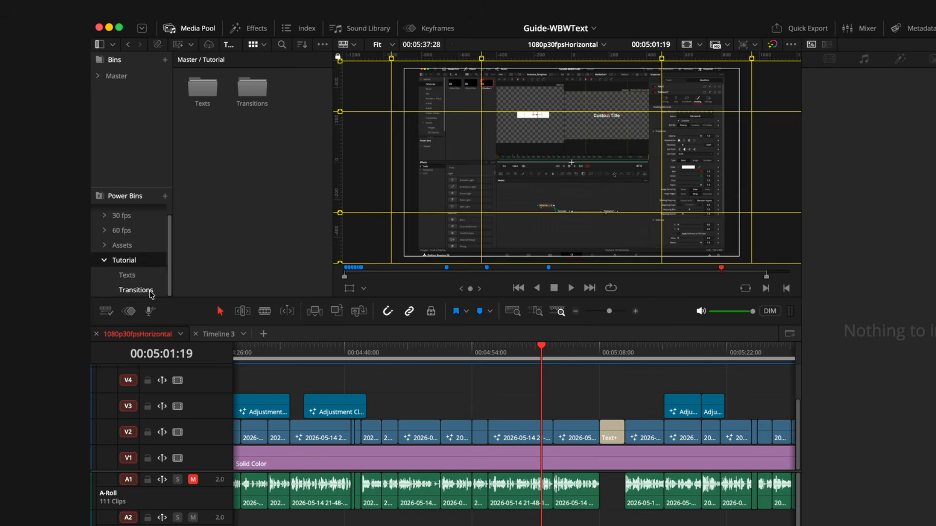
{"action": "left_click", "coordinate": [147, 291]}
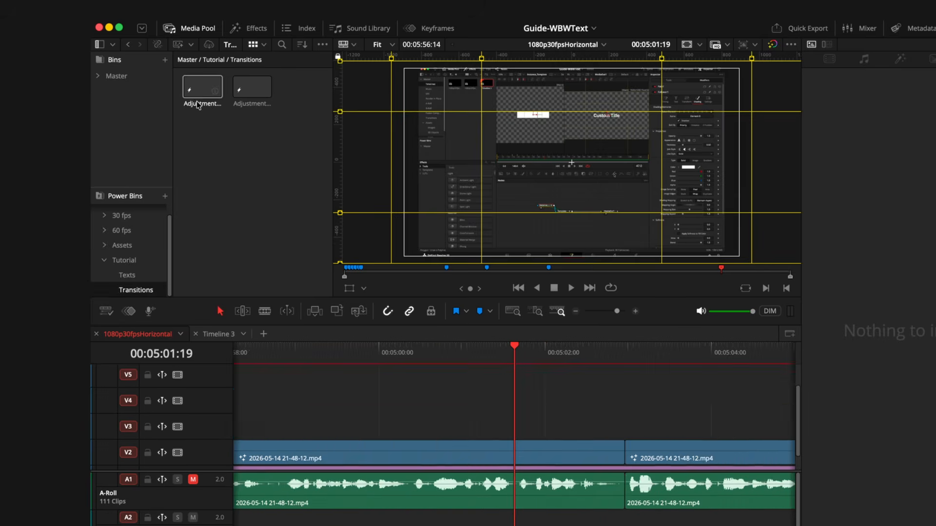
{"action": "left_click_drag", "start_coordinate": [198, 104], "coordinate": [475, 432]}
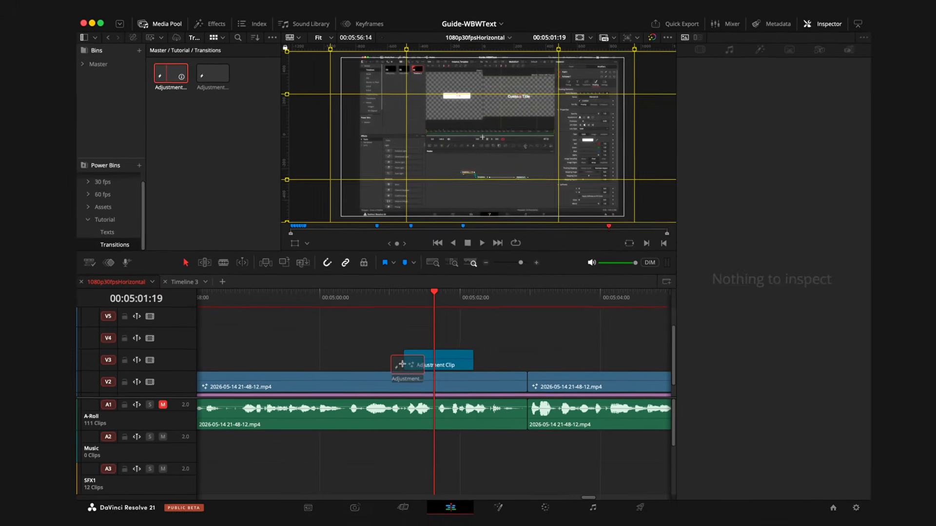
{"action": "left_click_drag", "start_coordinate": [402, 364], "coordinate": [403, 363]}
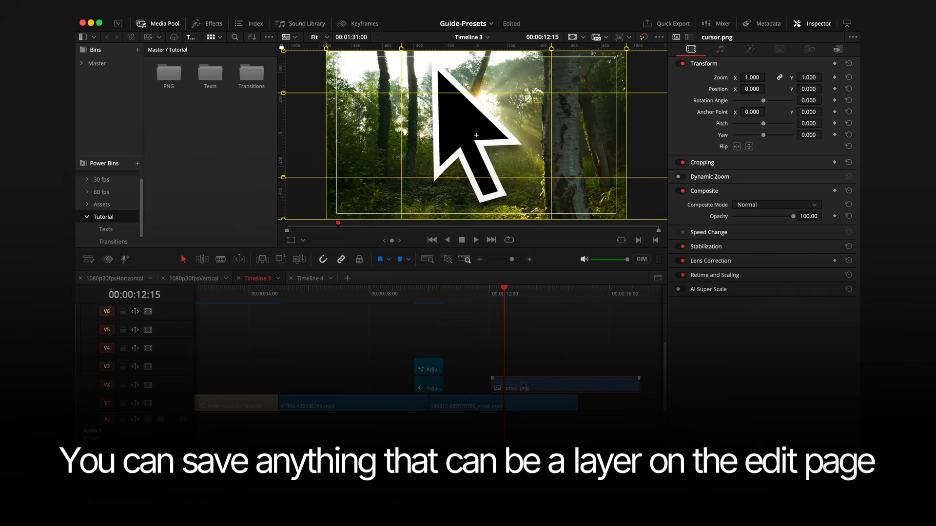
- Store the cursor.png clip in the Tutorial/PNG power bin and place it from there on the timeline
{"action": "left_click_drag", "start_coordinate": [512, 390], "coordinate": [169, 83]}
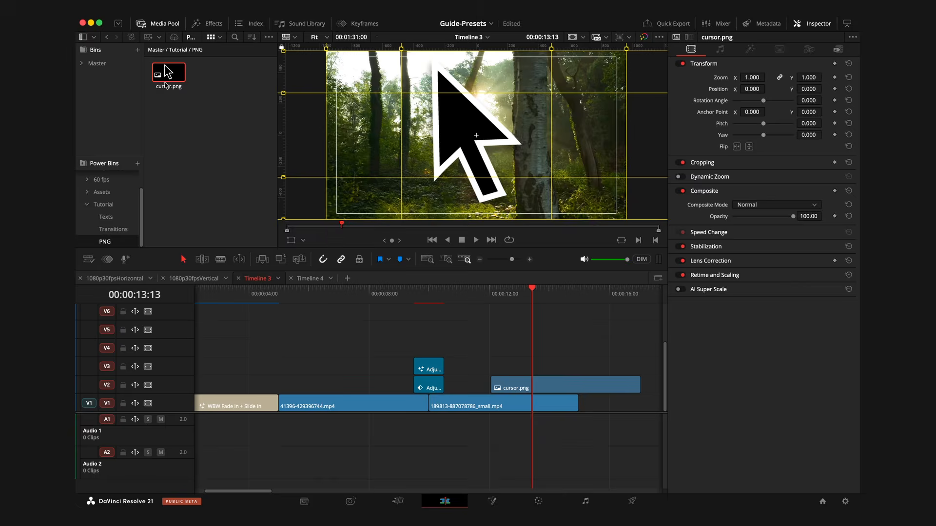
{"action": "left_click_drag", "start_coordinate": [168, 73], "coordinate": [217, 389]}
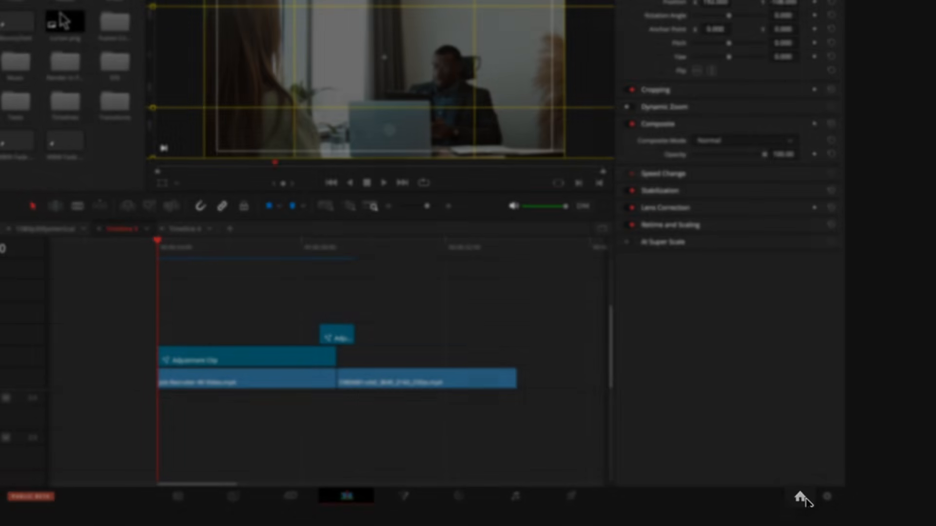
- Enable Dynamic Project Switching in the project manager and open the Guide-WBWText project
{"action": "left_click", "coordinate": [800, 497]}
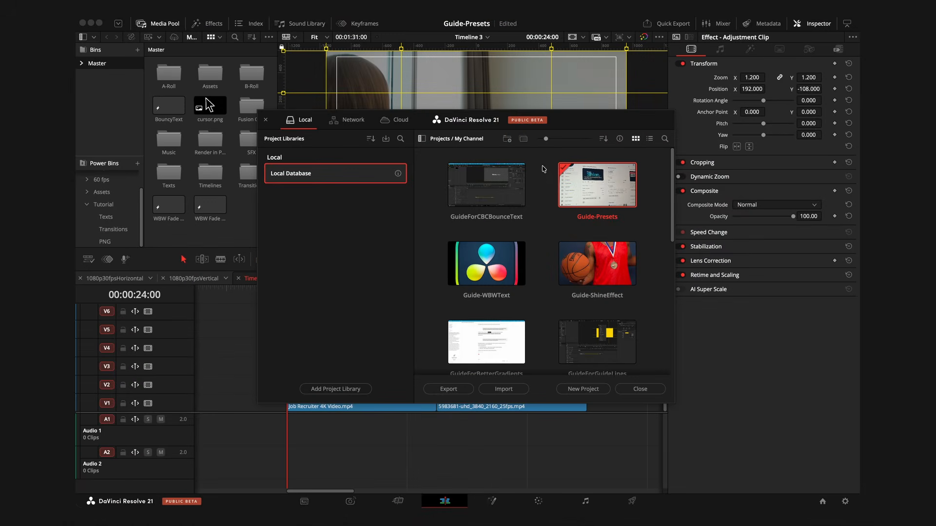
{"action": "right_click", "coordinate": [543, 169]}
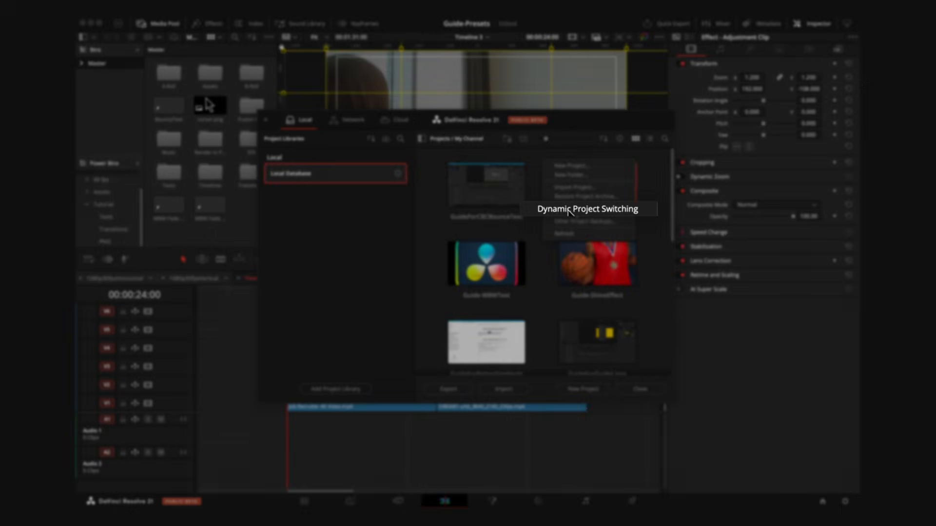
{"action": "left_click", "coordinate": [569, 210]}
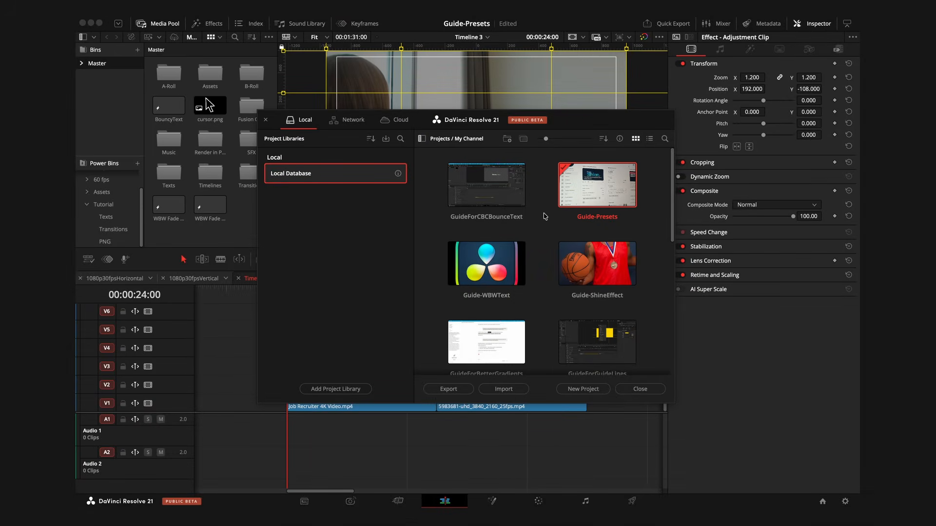
{"action": "double_click", "coordinate": [485, 265]}
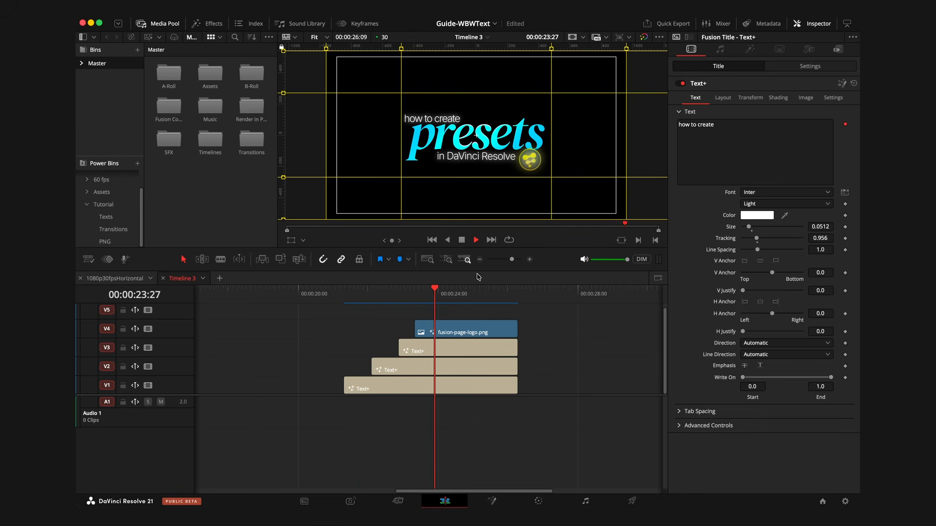
- Stop playback of the presets title and copy its three Text+ clips together with fusion-page-logo.png
{"action": "key", "text": "space"}
{"action": "left_click_drag", "start_coordinate": [542, 317], "coordinate": [356, 394]}
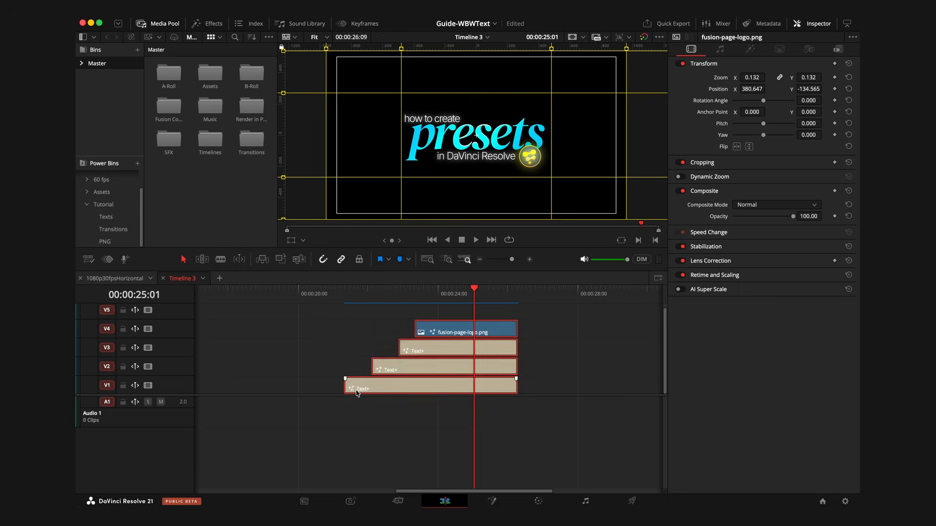
{"action": "key", "text": "ctrl+c"}
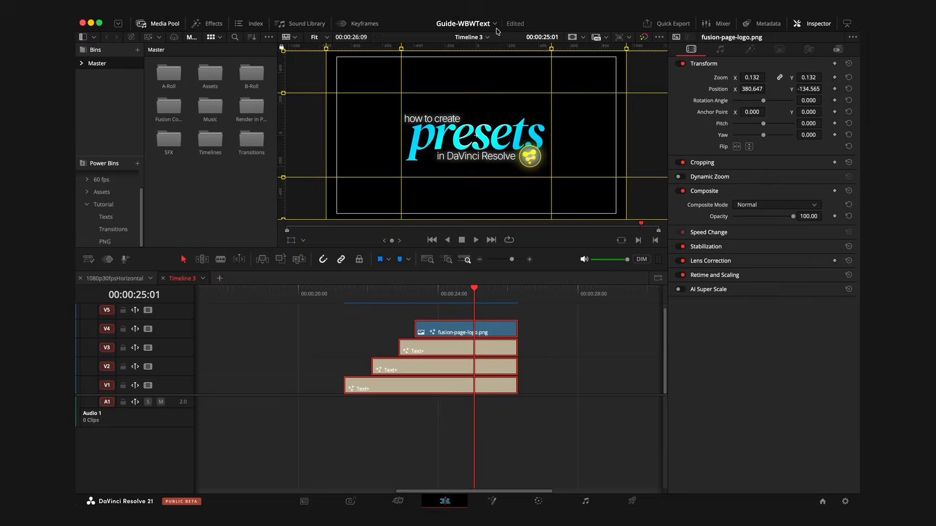
- Switch to the open Guide-Presets project and preview the Job Recruiter clip on Timeline 3
{"action": "left_click", "coordinate": [495, 23]}
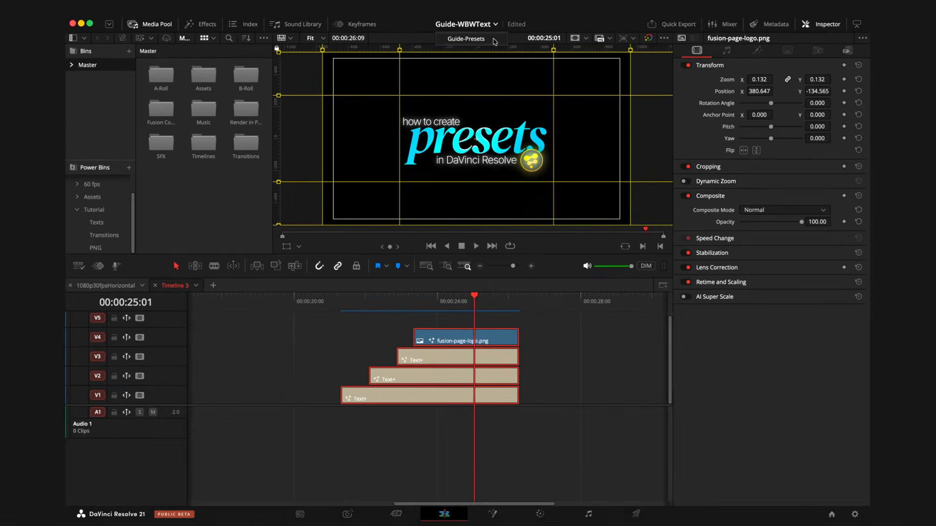
{"action": "left_click", "coordinate": [501, 57]}
{"action": "scroll", "coordinate": [398, 342], "scroll_direction": "right", "scroll_amount": 3}
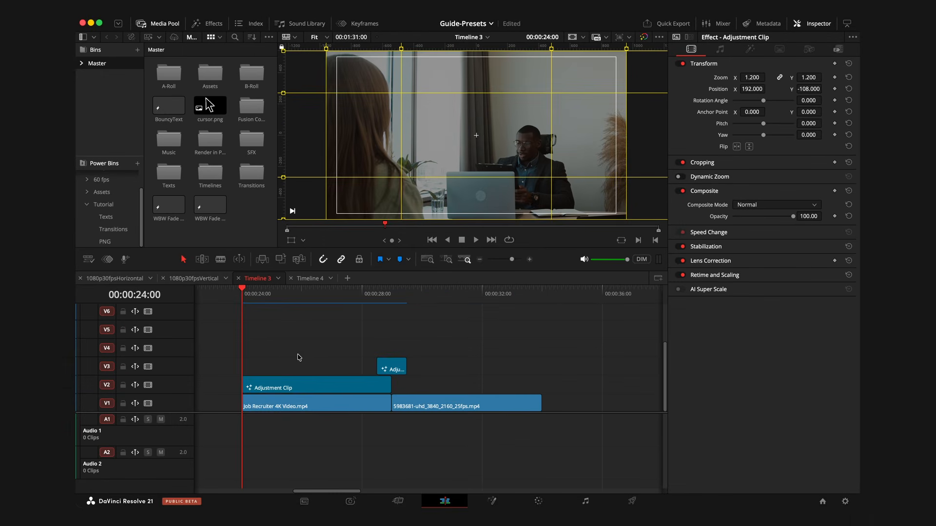
{"action": "scroll", "coordinate": [309, 352], "scroll_direction": "left", "scroll_amount": 3}
{"action": "left_click_drag", "start_coordinate": [310, 292], "coordinate": [331, 298]}
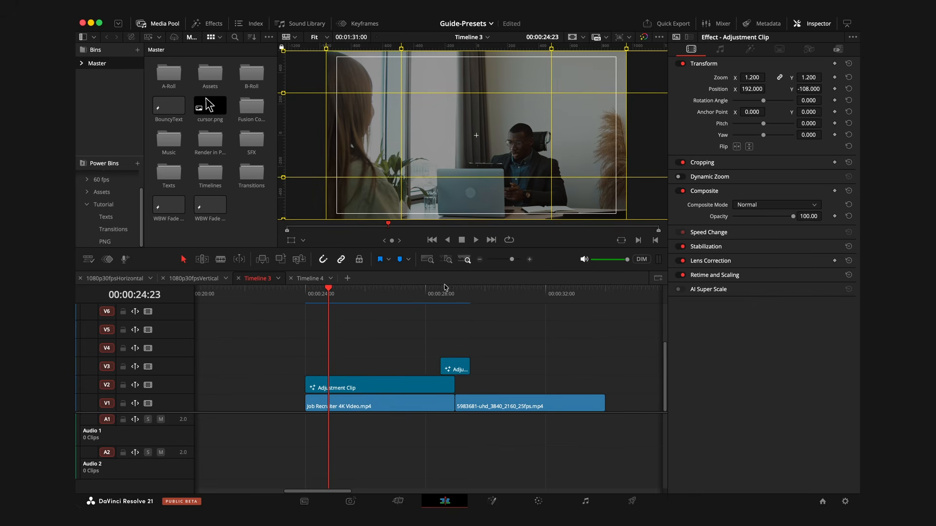
- Try to paste the copied title layers at 00:00:24:00 on Timeline 3
{"action": "left_click_drag", "start_coordinate": [446, 293], "coordinate": [306, 299]}
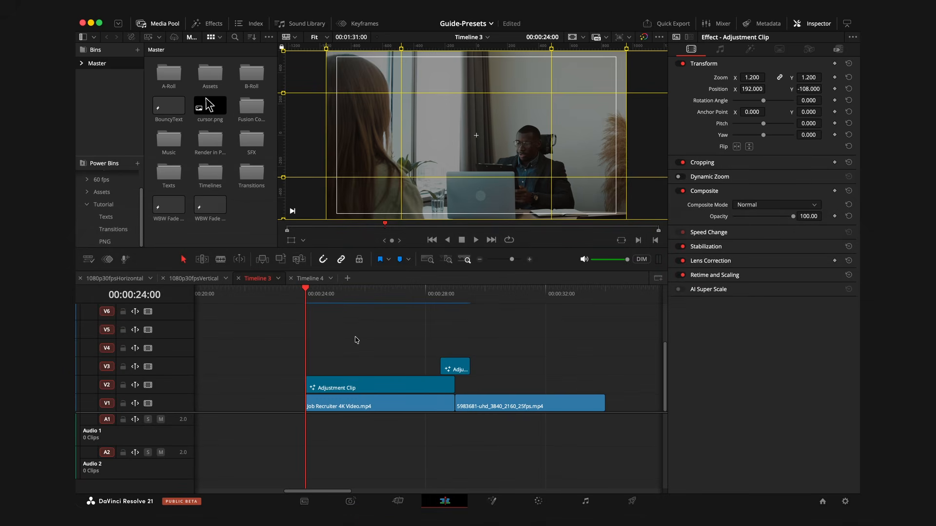
{"action": "key", "text": "ctrl+v"}
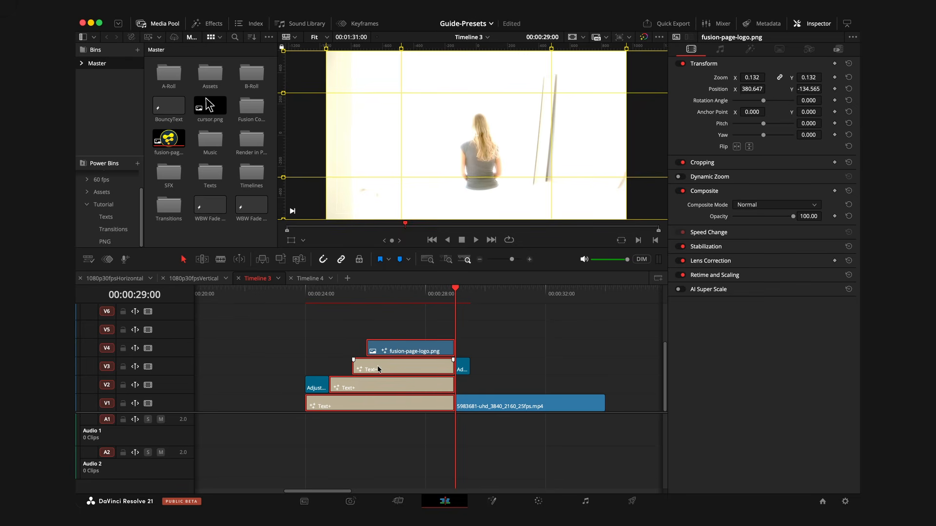
{"action": "left_click_drag", "start_coordinate": [376, 370], "coordinate": [275, 331]}
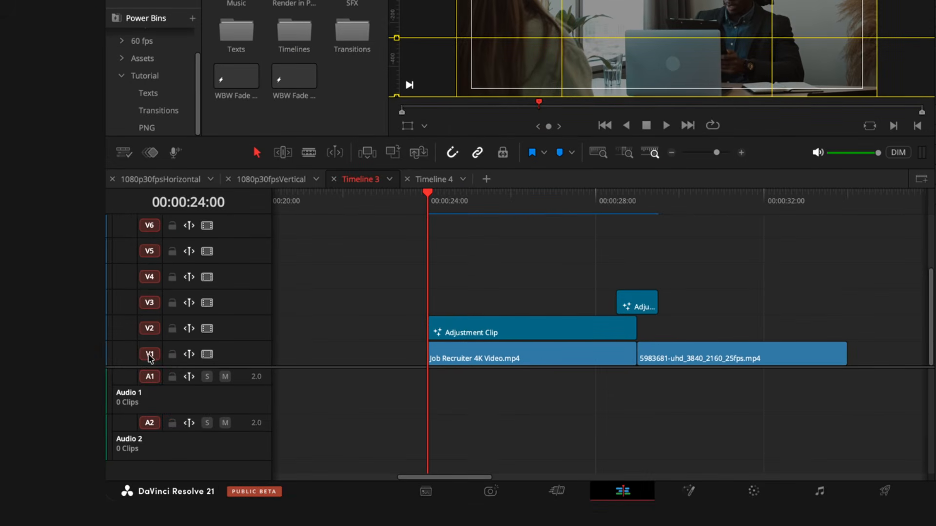
- Limit Timeline 3's video Auto Select to V4 only and paste the copied title layers above the adjustment clips
{"action": "left_click", "coordinate": [150, 354]}
{"action": "left_click", "coordinate": [149, 329]}
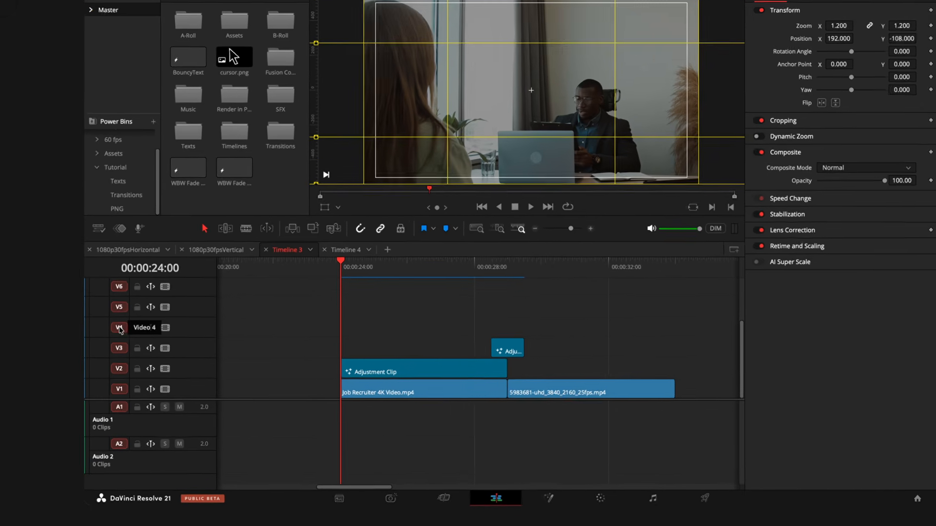
{"action": "left_click", "coordinate": [120, 327], "text": "alt"}
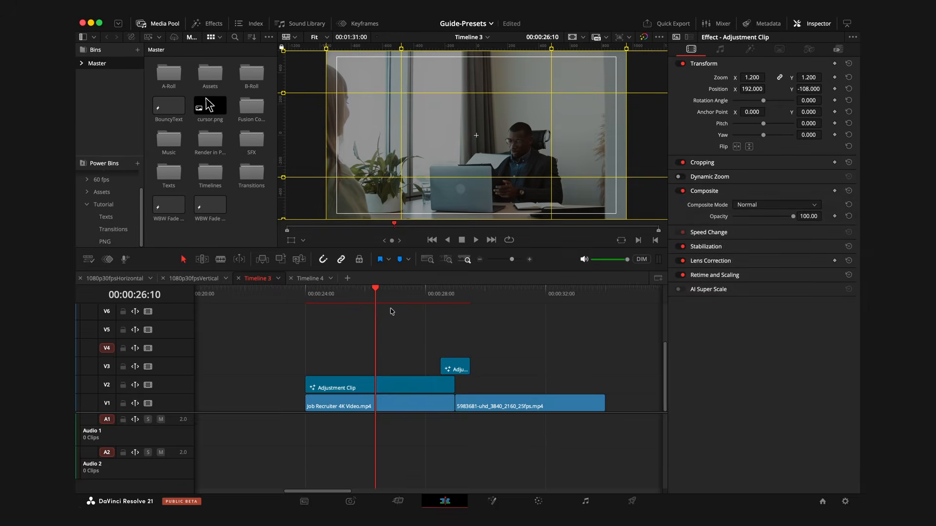
{"action": "key", "text": "ctrl+v"}
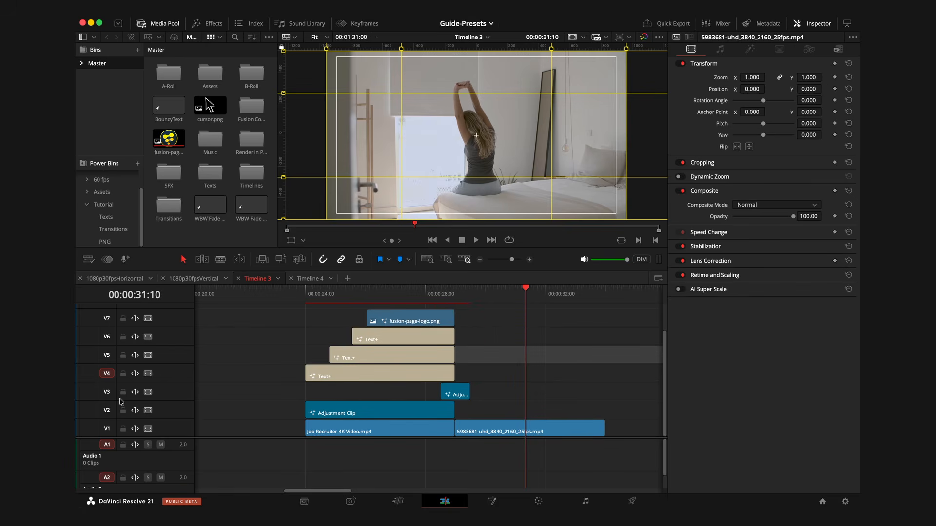
- Turn Auto Select back on for all video tracks of Timeline 3
{"action": "left_click", "coordinate": [107, 391]}
{"action": "left_click", "coordinate": [107, 410]}
{"action": "left_click", "coordinate": [108, 430]}
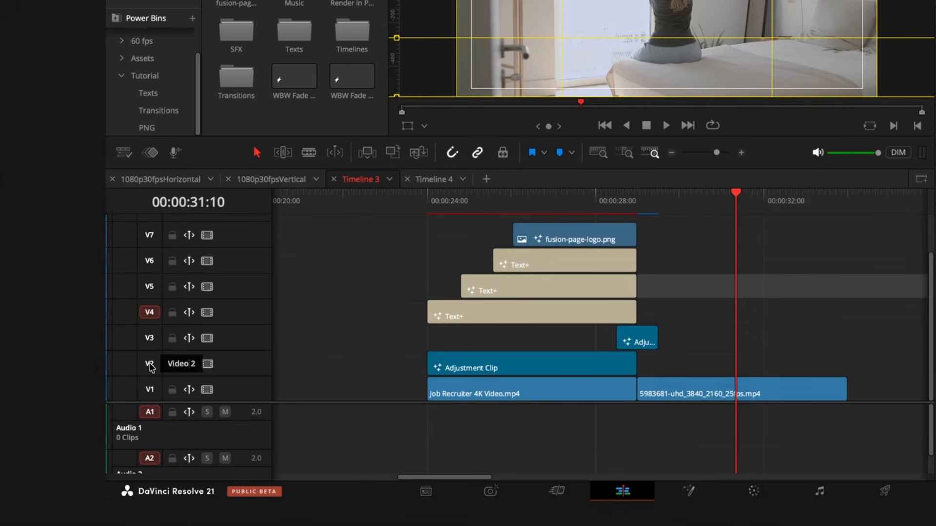
{"action": "left_click", "coordinate": [151, 364], "text": "shift"}
{"action": "scroll", "coordinate": [146, 316], "scroll_direction": "up", "scroll_amount": 2}
{"action": "scroll", "coordinate": [113, 397], "scroll_direction": "down", "scroll_amount": 2}
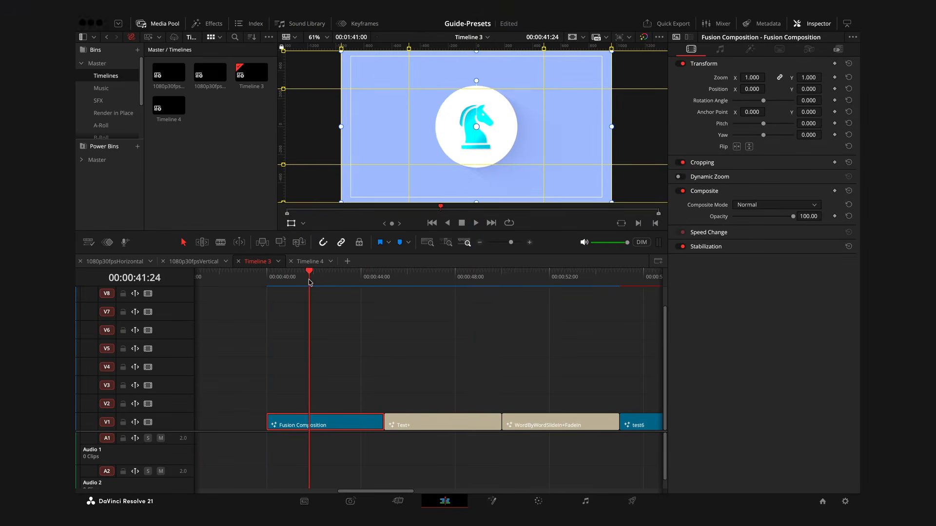
- Preview the chess icon Fusion Composition and select its animation nodes, leaving out chess.png, Background1 and Merge1
{"action": "left_click_drag", "start_coordinate": [310, 279], "coordinate": [268, 279]}
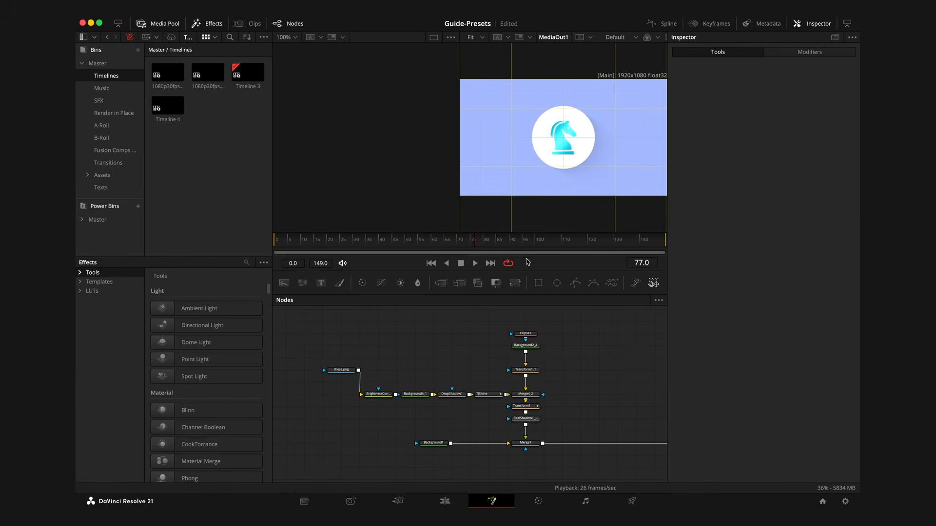
{"action": "left_click_drag", "start_coordinate": [466, 246], "coordinate": [230, 241]}
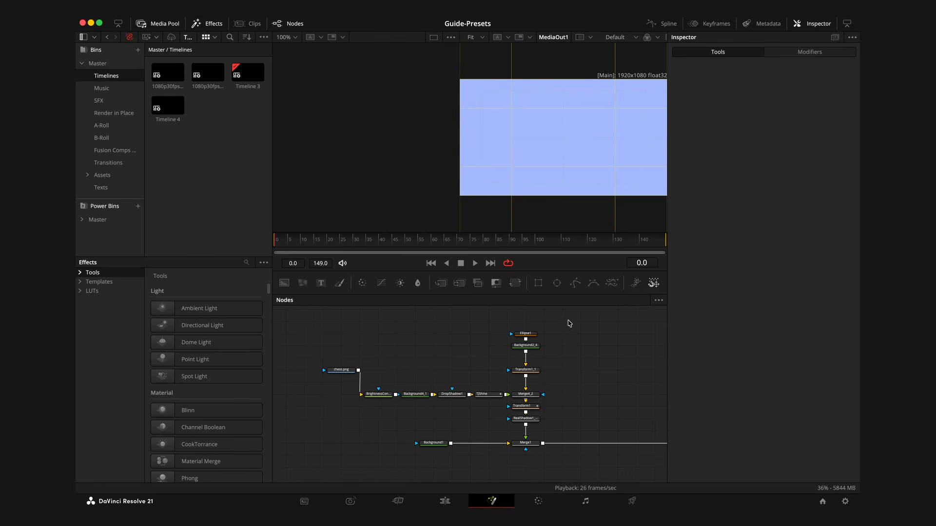
{"action": "left_click_drag", "start_coordinate": [569, 323], "coordinate": [378, 435]}
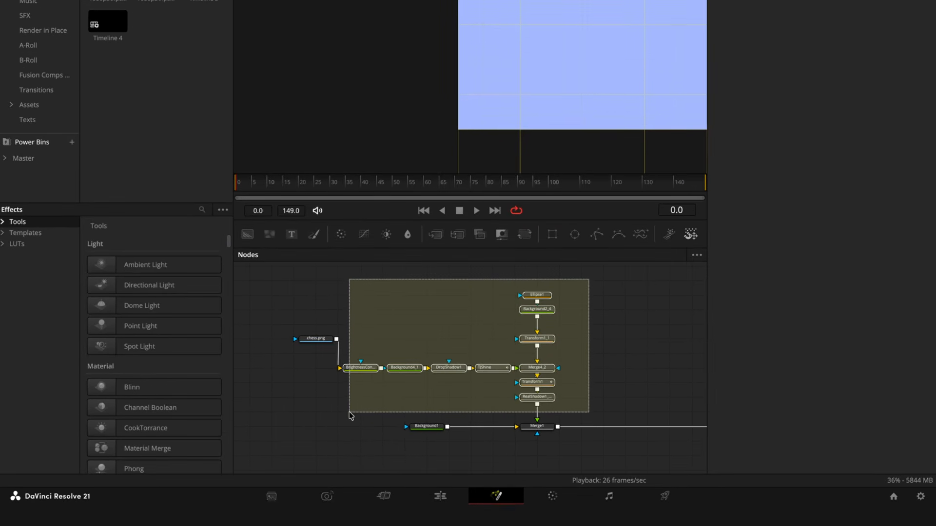
{"action": "left_click_drag", "start_coordinate": [349, 415], "coordinate": [349, 415]}
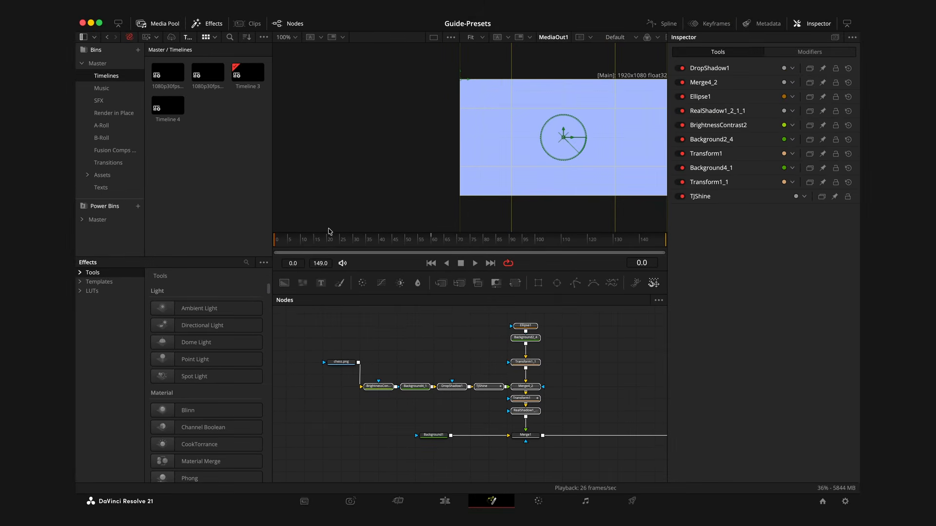
{"action": "left_click_drag", "start_coordinate": [332, 240], "coordinate": [366, 247]}
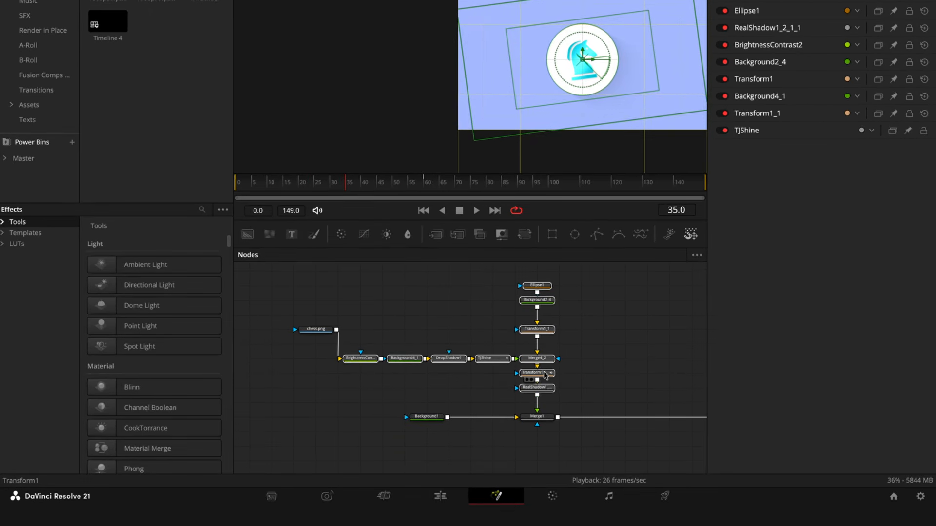
- Save the settings of all selected nodes together as RotatingIcon in the Desktop folder
{"action": "right_click", "coordinate": [545, 378]}
{"action": "mouse_move", "coordinate": [582, 352]}
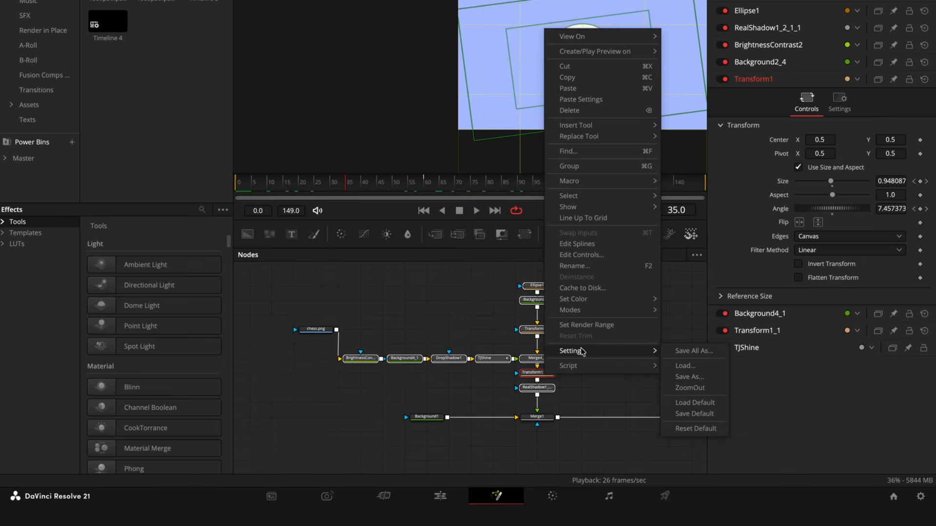
{"action": "left_click", "coordinate": [707, 352]}
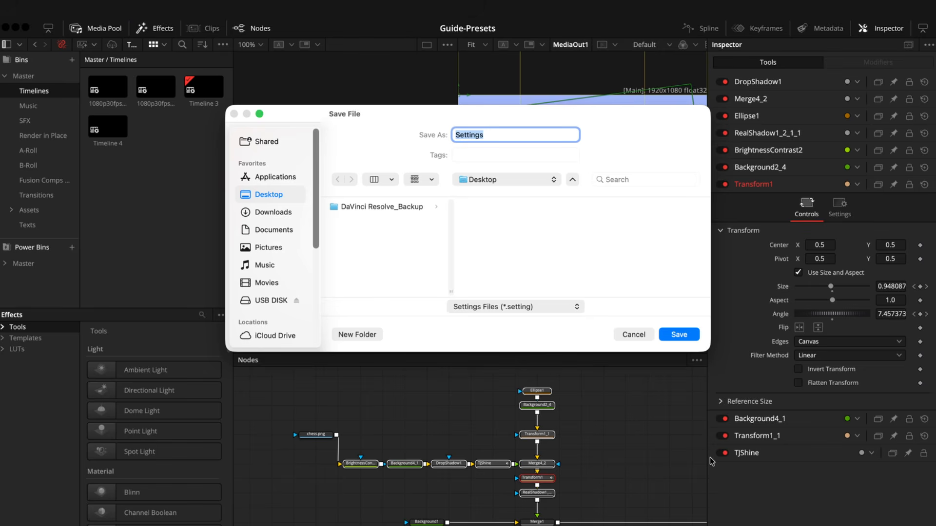
{"action": "type", "text": "RotatingIcon"}
{"action": "key", "text": "Return"}
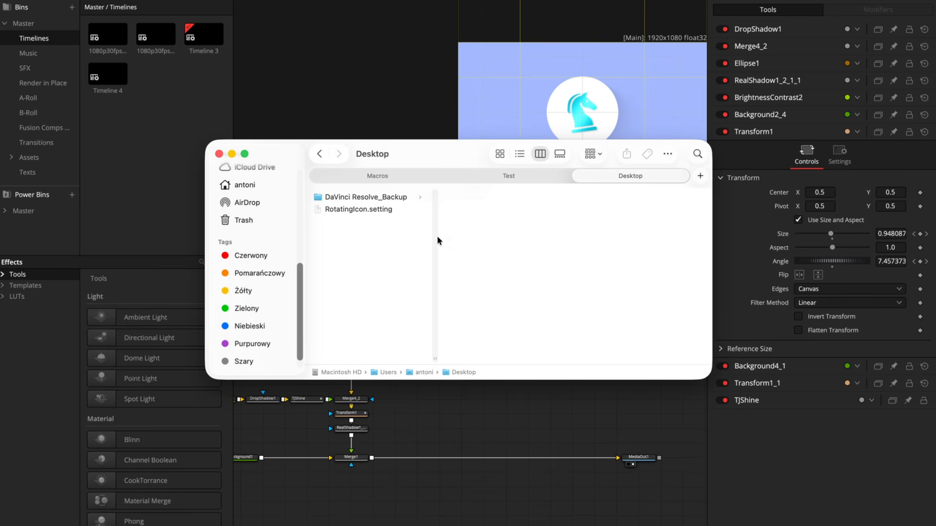
- Import RotatingIcon.setting from the Desktop folder into the node graph and delete the imported nodes
{"action": "left_click_drag", "start_coordinate": [407, 210], "coordinate": [534, 406]}
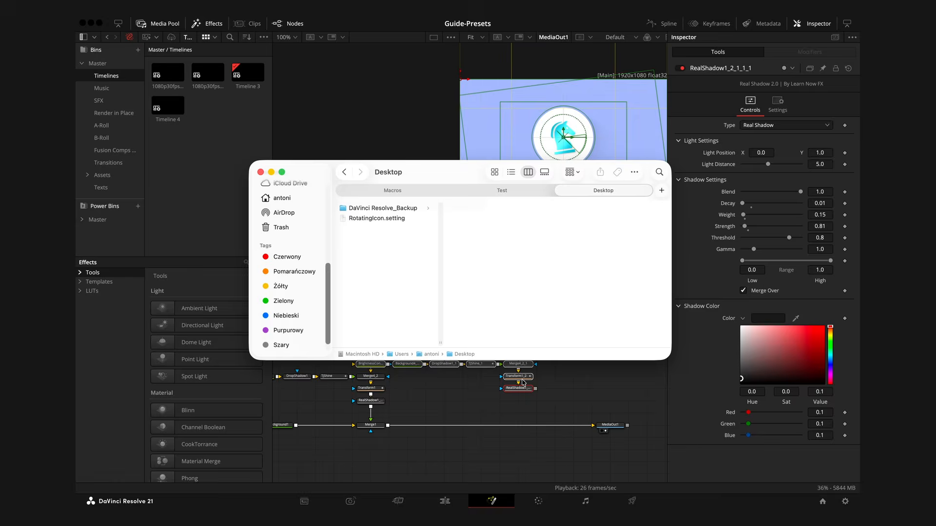
{"action": "left_click", "coordinate": [567, 383]}
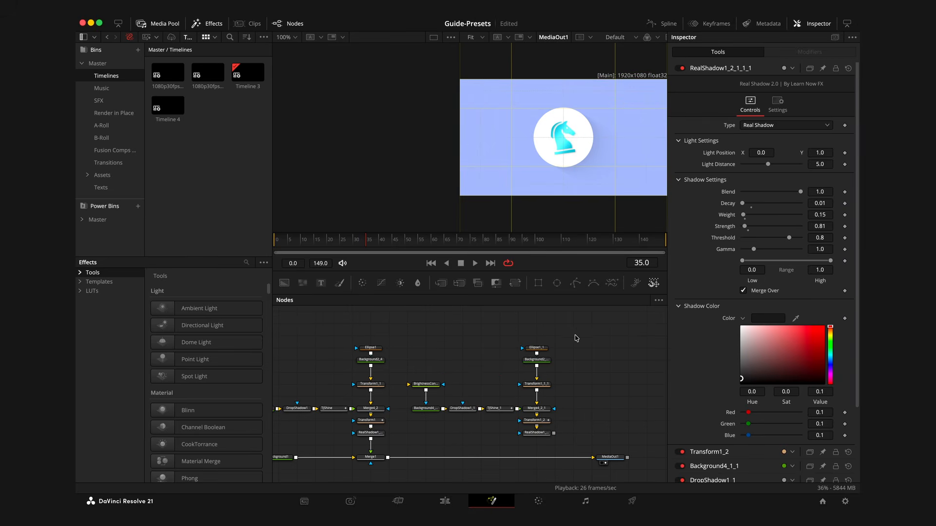
{"action": "left_click_drag", "start_coordinate": [565, 344], "coordinate": [415, 438]}
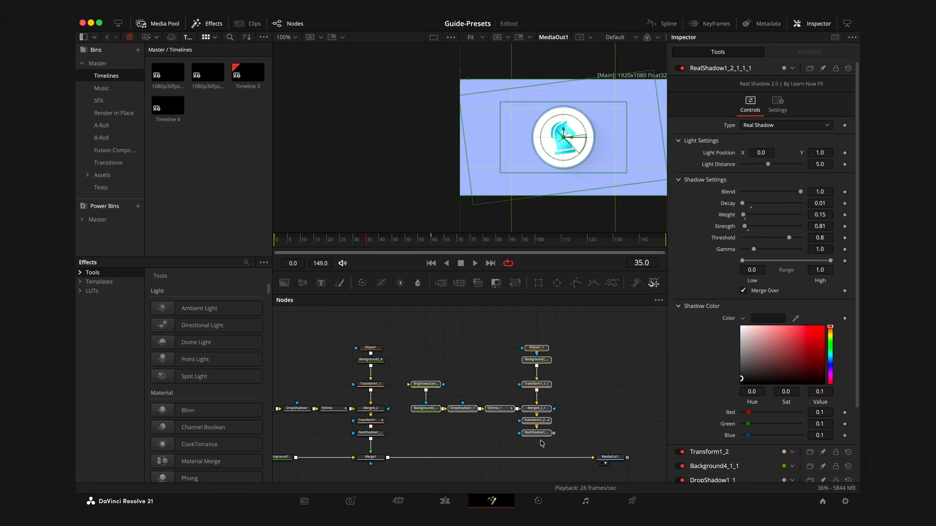
{"action": "key", "text": "Delete"}
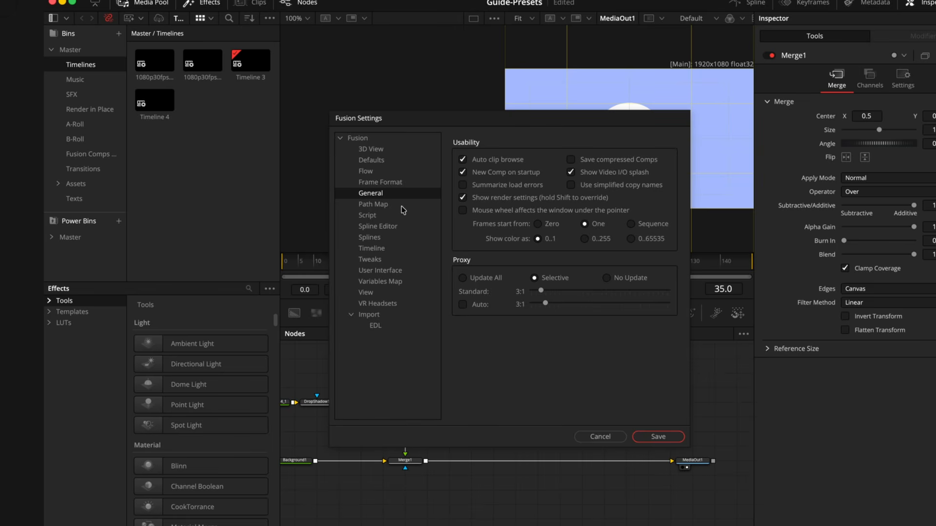
- Look up the Macros path in the Fusion Settings path map and show that Macros folder in Finder
{"action": "left_click", "coordinate": [400, 205]}
{"action": "scroll", "coordinate": [518, 234], "scroll_direction": "down", "scroll_amount": 3}
{"action": "left_click", "coordinate": [507, 272]}
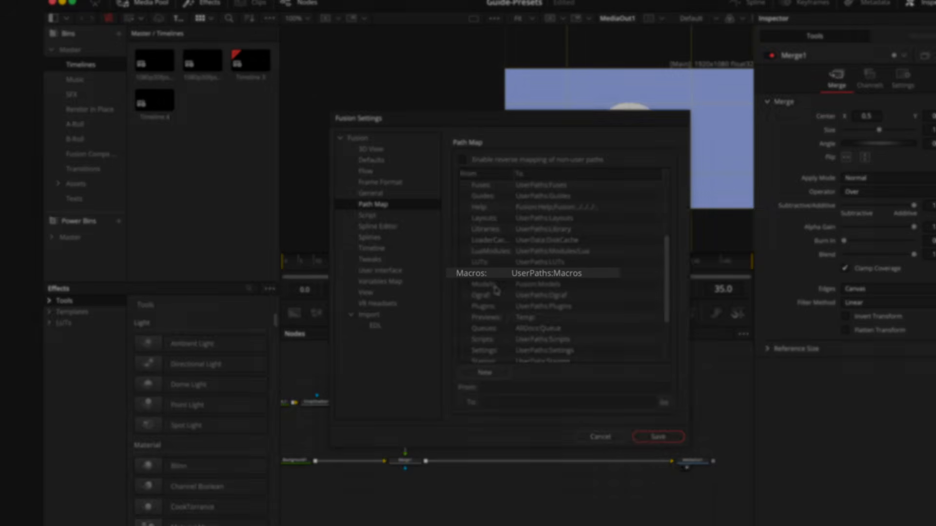
{"action": "left_click", "coordinate": [664, 403]}
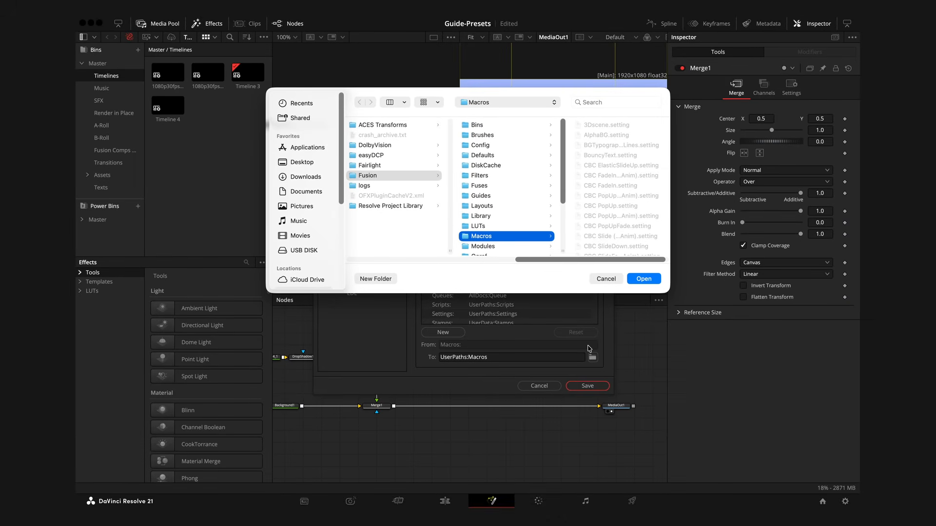
{"action": "right_click", "coordinate": [505, 239]}
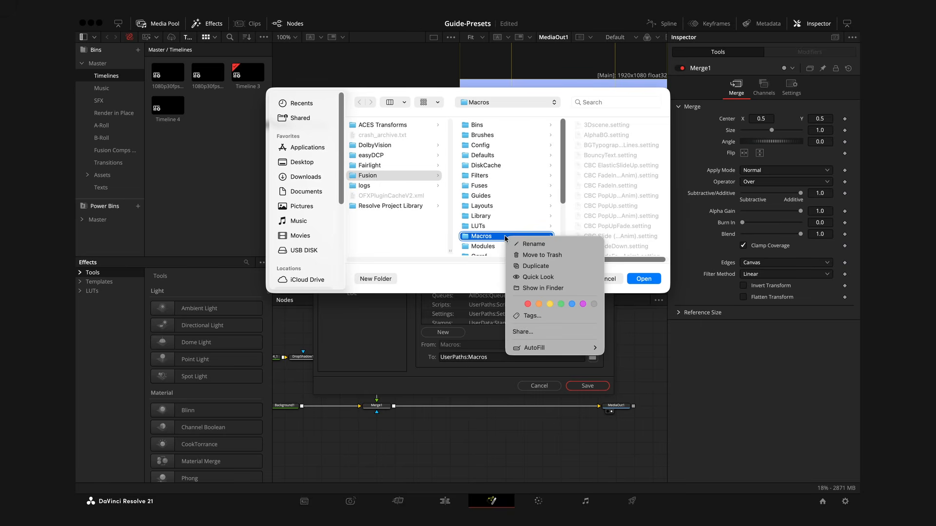
{"action": "left_click", "coordinate": [551, 288]}
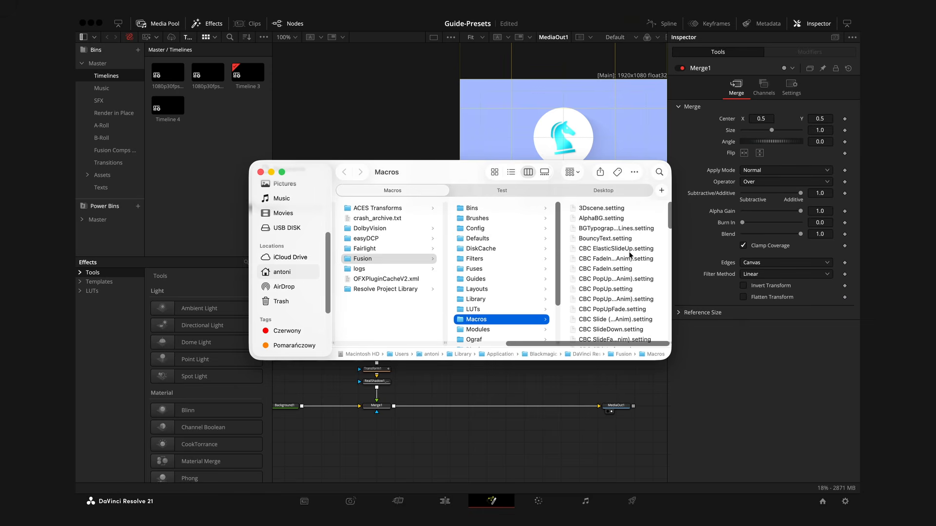
- Copy RotatingIcon.setting from the Desktop folder into Fusion's Macros folder
{"action": "left_click", "coordinate": [603, 190]}
{"action": "left_click", "coordinate": [383, 221]}
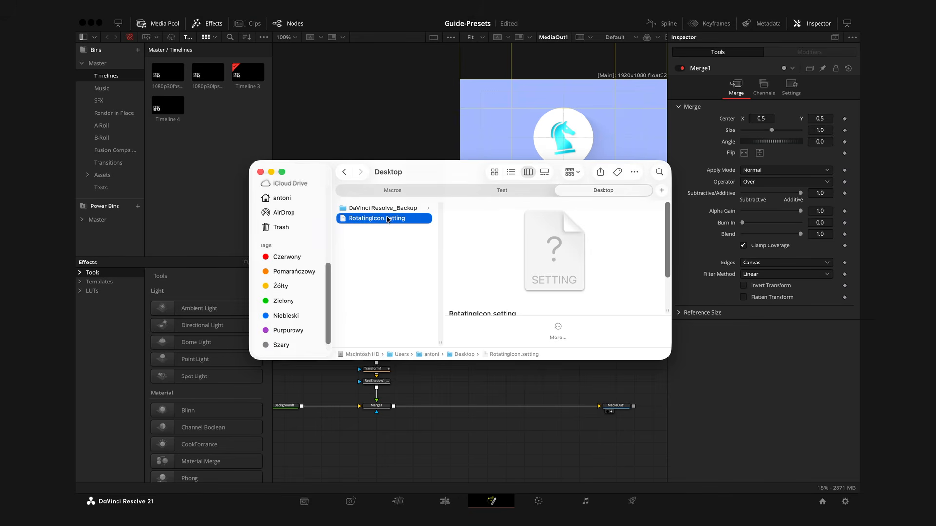
{"action": "left_click", "coordinate": [392, 190]}
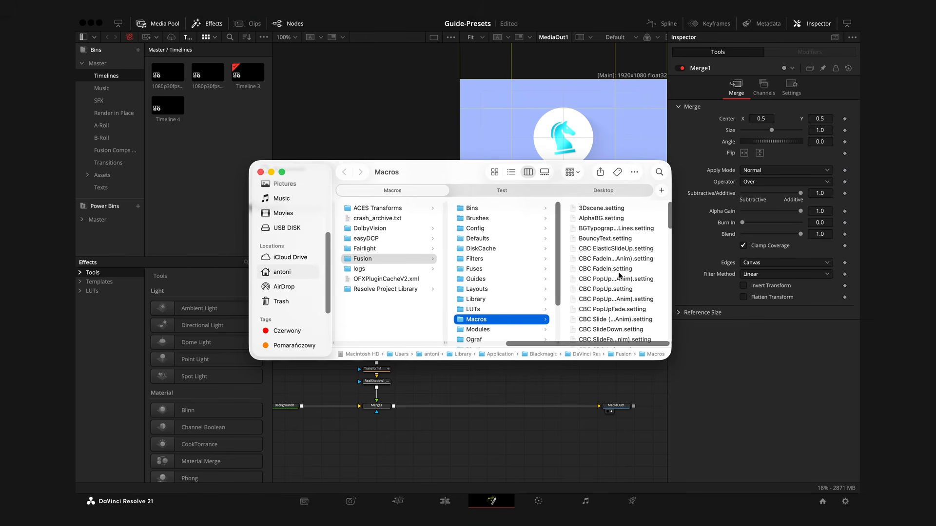
{"action": "key", "text": "super+v"}
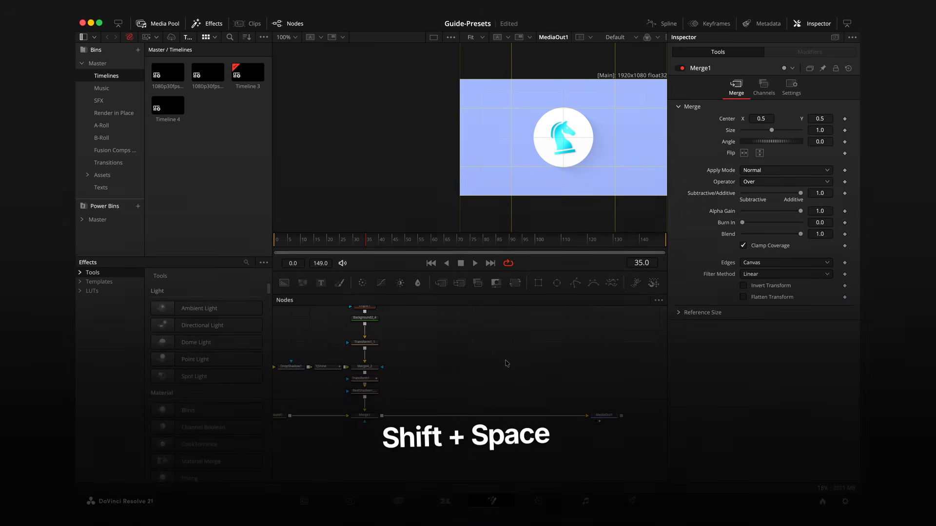
- Add the RotatingIcon macro to the node graph and connect its RealShadow output to Merge1, previewing the animation
{"action": "key", "text": "shift+space"}
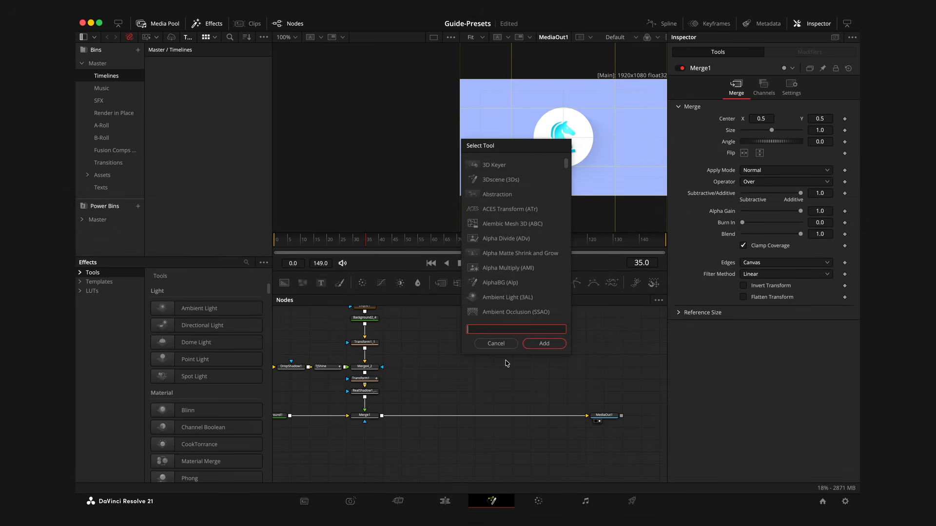
{"action": "type", "text": "rot"}
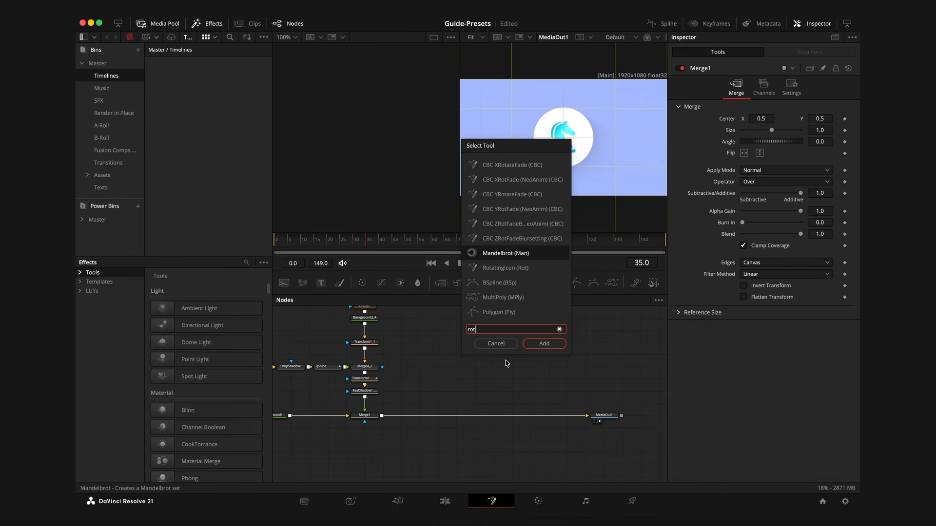
{"action": "key", "text": "Down"}
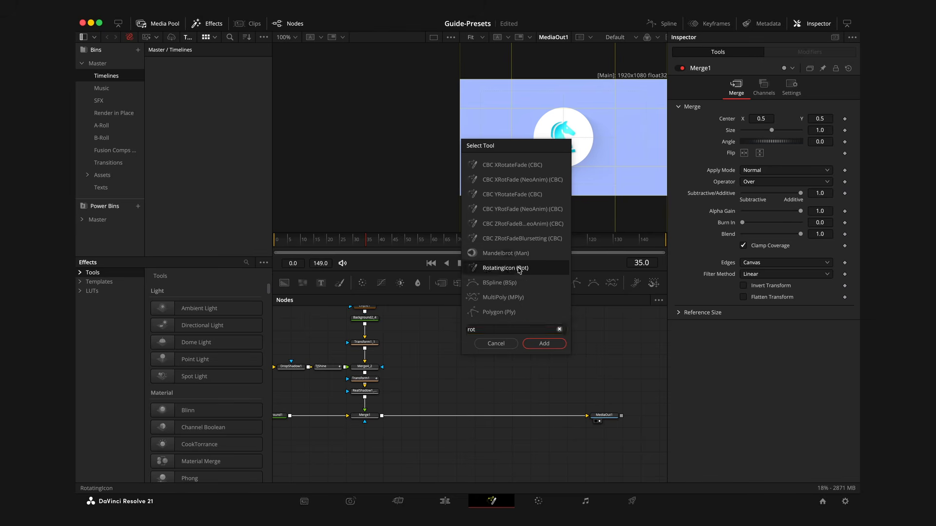
{"action": "key", "text": "Return"}
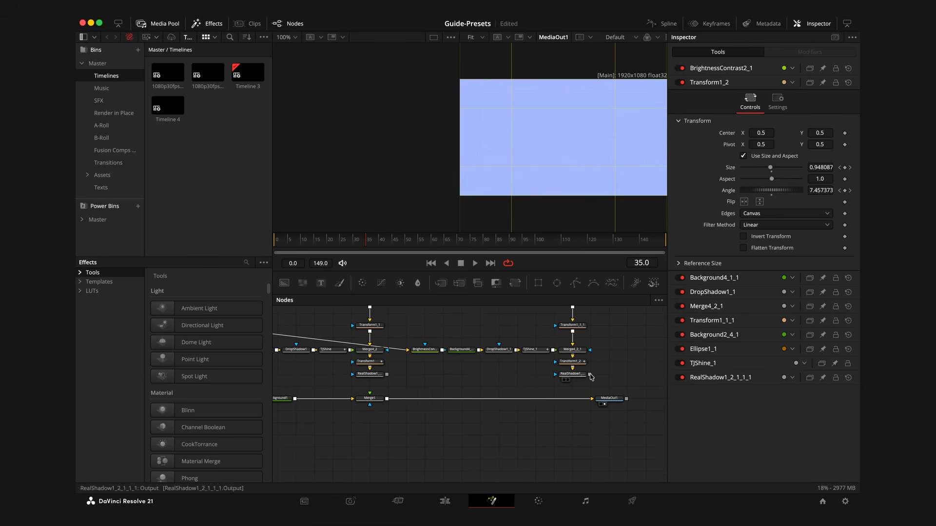
{"action": "left_click_drag", "start_coordinate": [589, 375], "coordinate": [387, 398]}
{"action": "left_click_drag", "start_coordinate": [346, 250], "coordinate": [445, 254]}
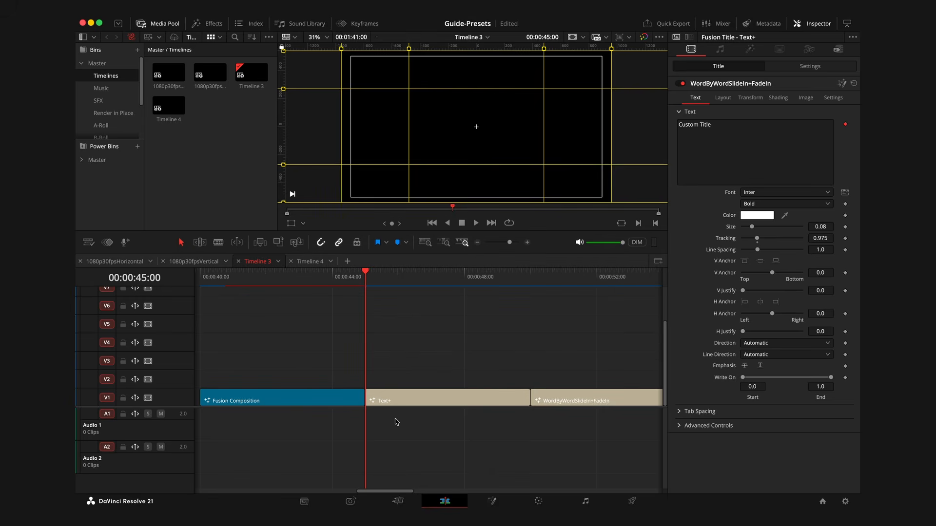
- Play and scrub the Custom Title animation of the Text+ clip starting at 00:00:45:00 on Timeline 3
{"action": "key", "text": "space"}
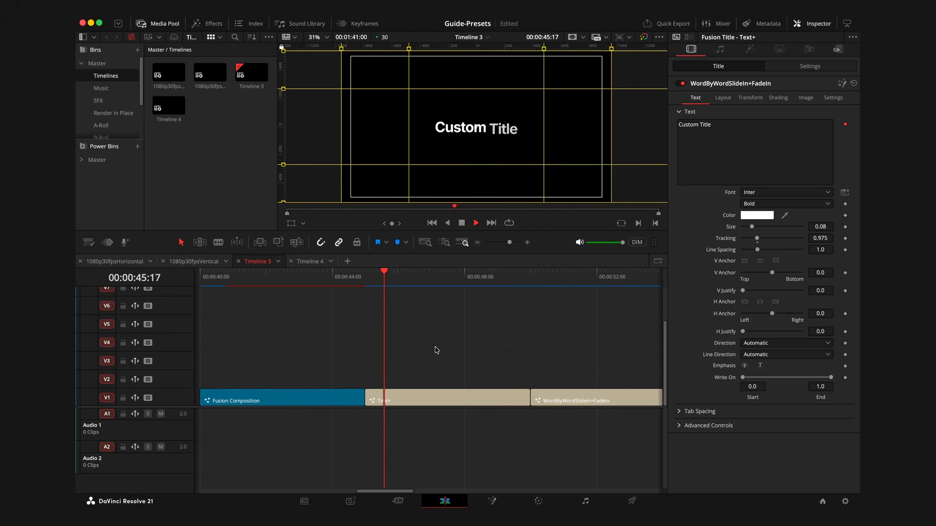
{"action": "key", "text": "space"}
{"action": "mouse_move", "coordinate": [387, 280]}
{"action": "left_mouse_down"}
{"action": "mouse_move", "coordinate": [368, 280]}
{"action": "mouse_move", "coordinate": [404, 280]}
{"action": "mouse_move", "coordinate": [378, 280]}
{"action": "left_mouse_up"}
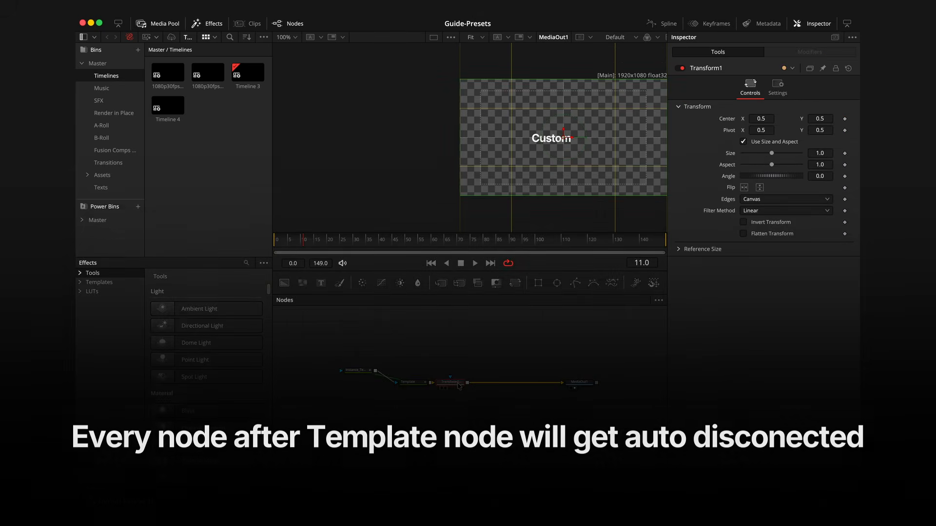
- Remove the Transform1 and DropShadow1 test nodes between Template and MediaOut1 and preview the title at frame 18
{"action": "left_click_drag", "start_coordinate": [459, 385], "coordinate": [489, 383]}
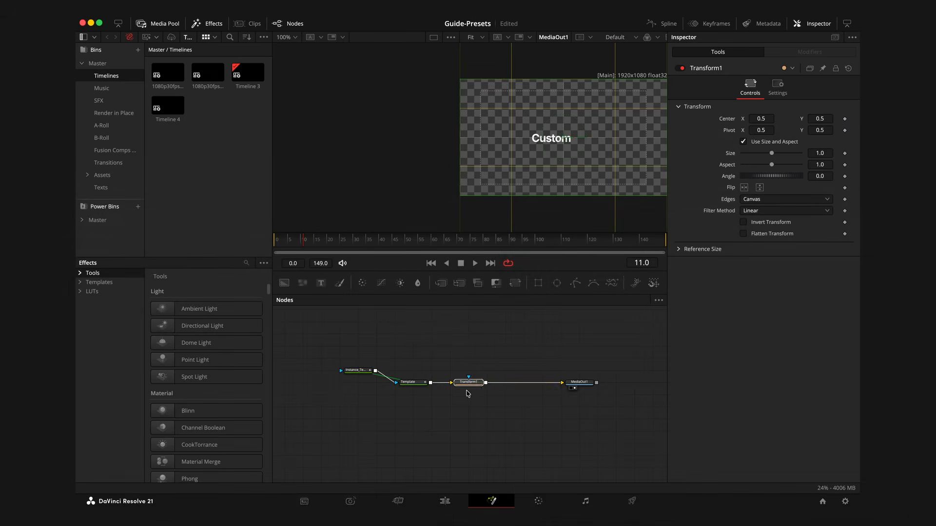
{"action": "left_click", "coordinate": [461, 385]}
{"action": "left_click_drag", "start_coordinate": [460, 385], "coordinate": [498, 386]}
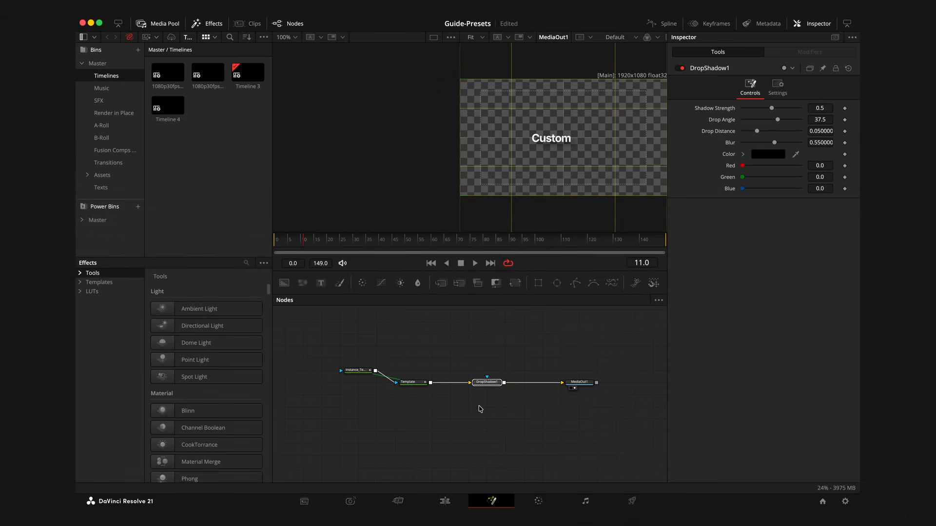
{"action": "key", "text": "Delete"}
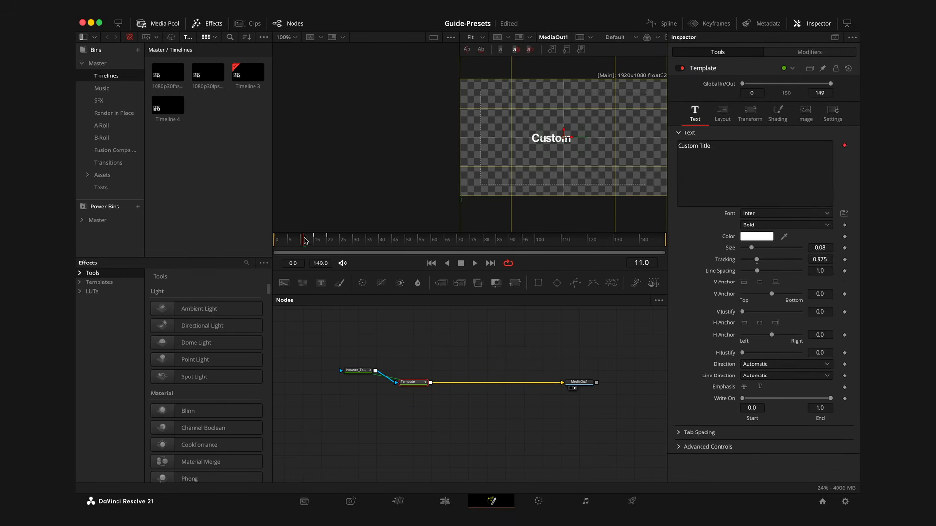
{"action": "mouse_move", "coordinate": [306, 242]}
{"action": "left_mouse_down"}
{"action": "mouse_move", "coordinate": [292, 242]}
{"action": "mouse_move", "coordinate": [323, 242]}
{"action": "left_mouse_up"}
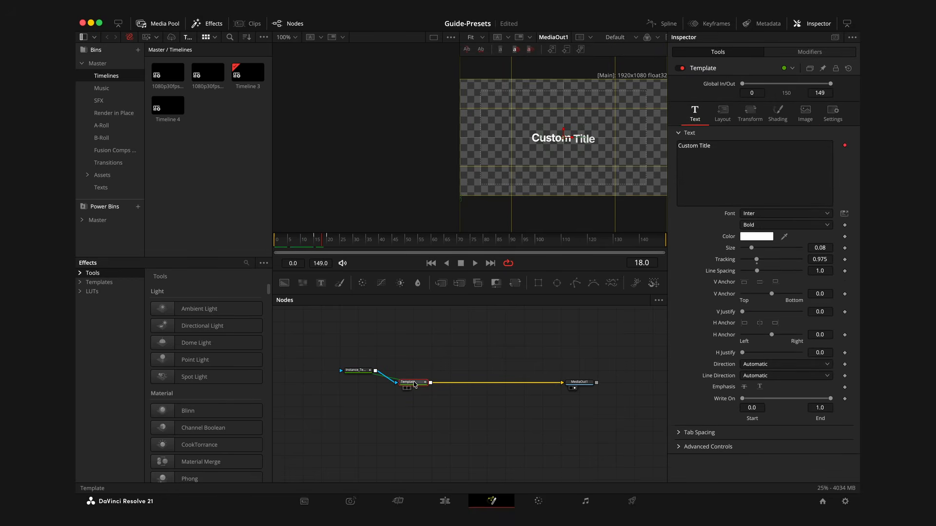
- Save the Instance_Template and Template nodes together as the settings file WordByWordSlideFade on the Desktop
{"action": "left_click", "coordinate": [365, 373]}
{"action": "left_click_drag", "start_coordinate": [370, 372], "coordinate": [350, 314]}
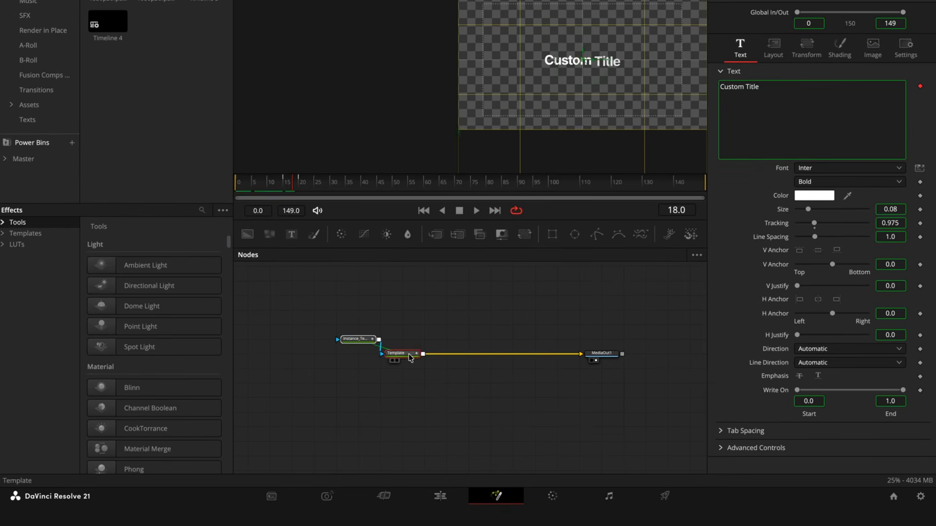
{"action": "right_click", "coordinate": [409, 353]}
{"action": "mouse_move", "coordinate": [466, 332]}
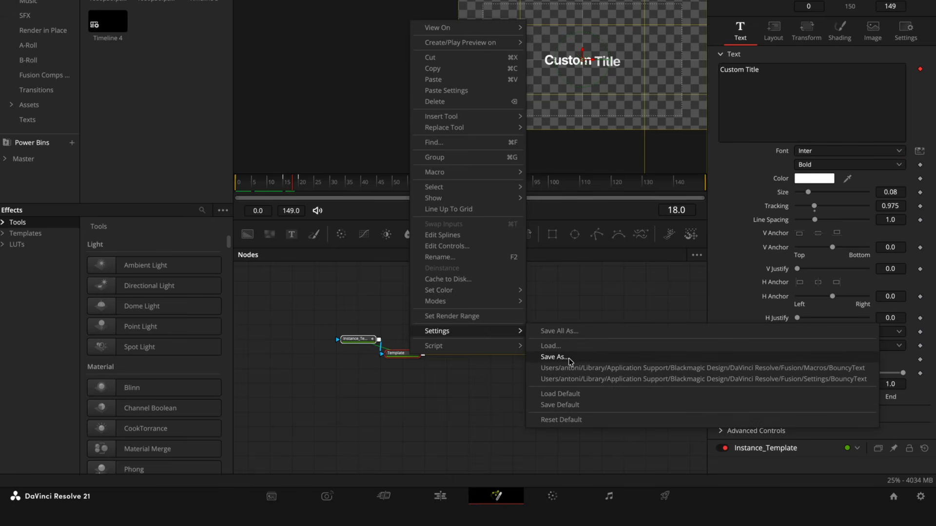
{"action": "left_click", "coordinate": [589, 334]}
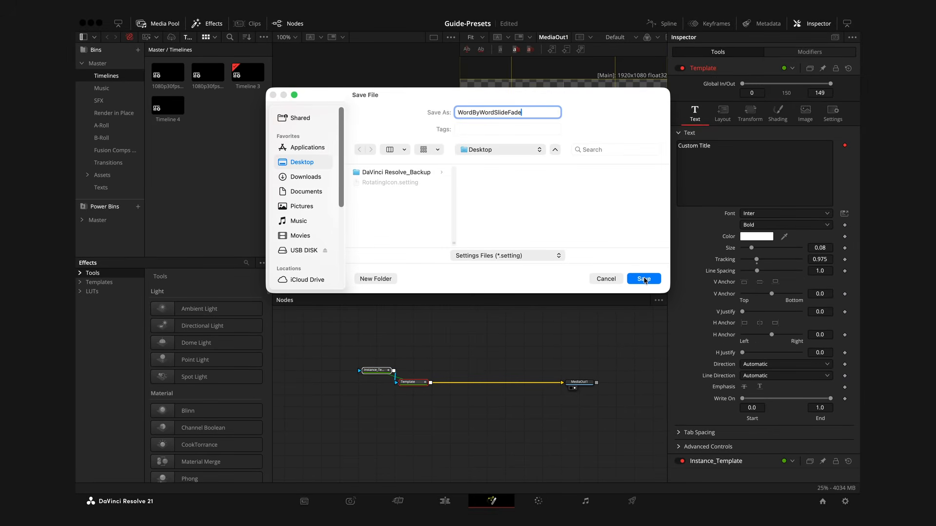
{"action": "left_click", "coordinate": [643, 279]}
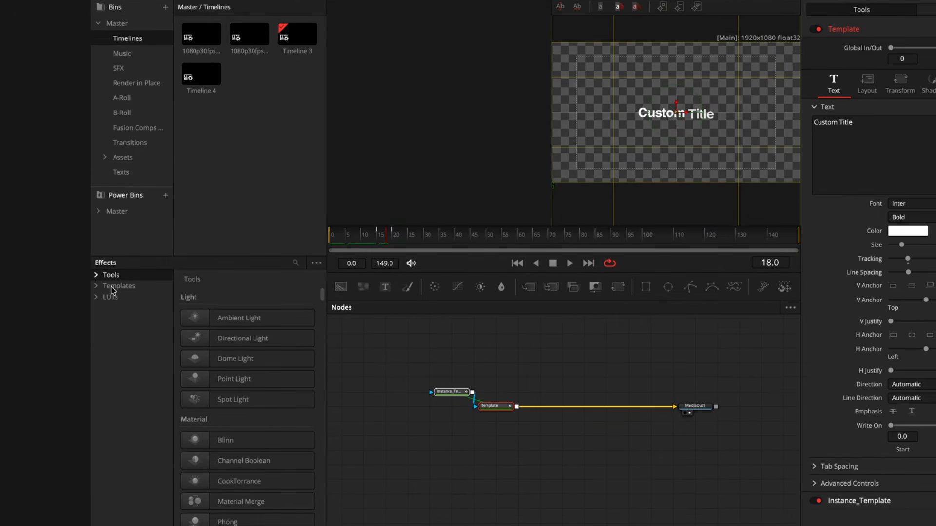
- Copy WordByWordSlideFade.setting from the Desktop into the Test folder under Fusion's Templates/Edit/Titles
{"action": "left_click", "coordinate": [112, 290]}
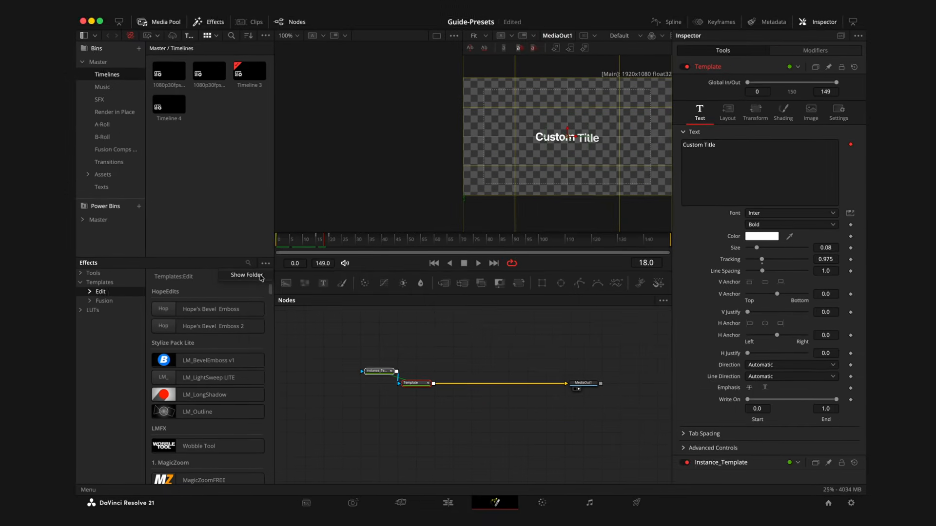
{"action": "left_click", "coordinate": [247, 276]}
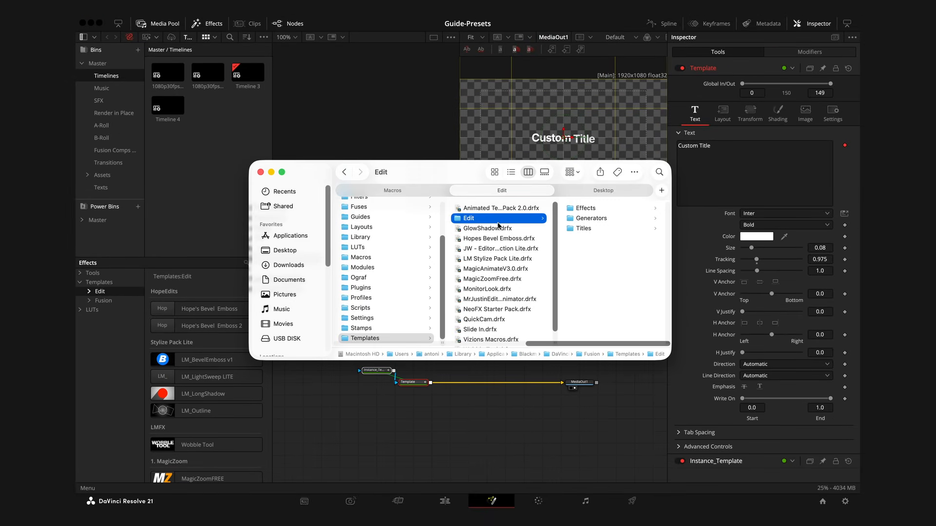
{"action": "left_click", "coordinate": [616, 230]}
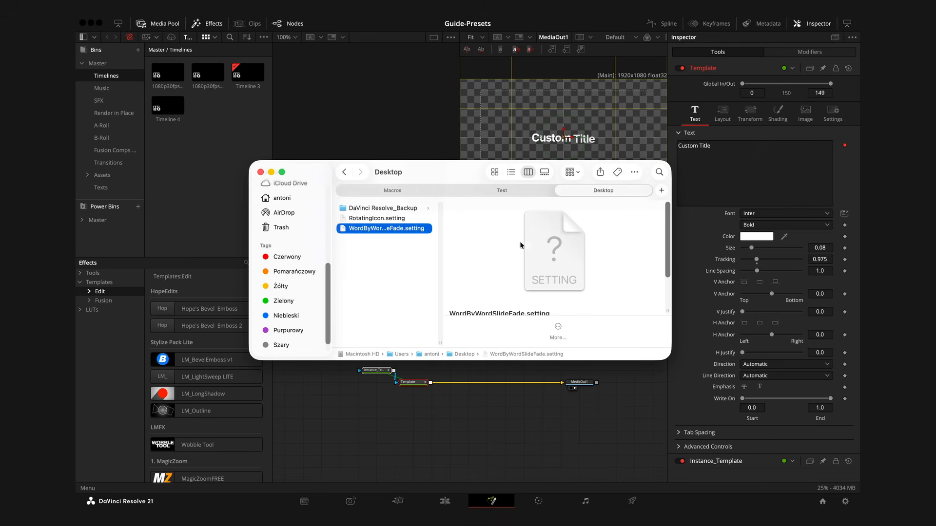
{"action": "left_click", "coordinate": [499, 190]}
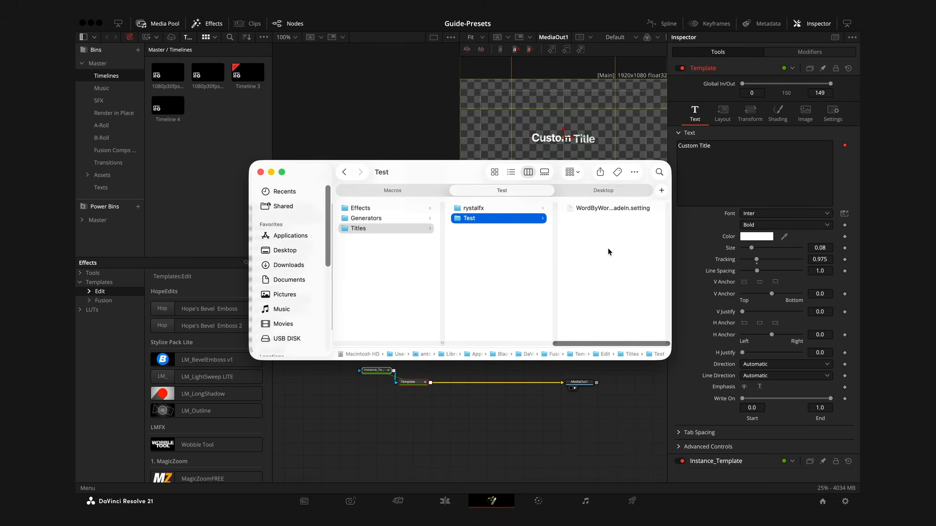
{"action": "key", "text": "super+v"}
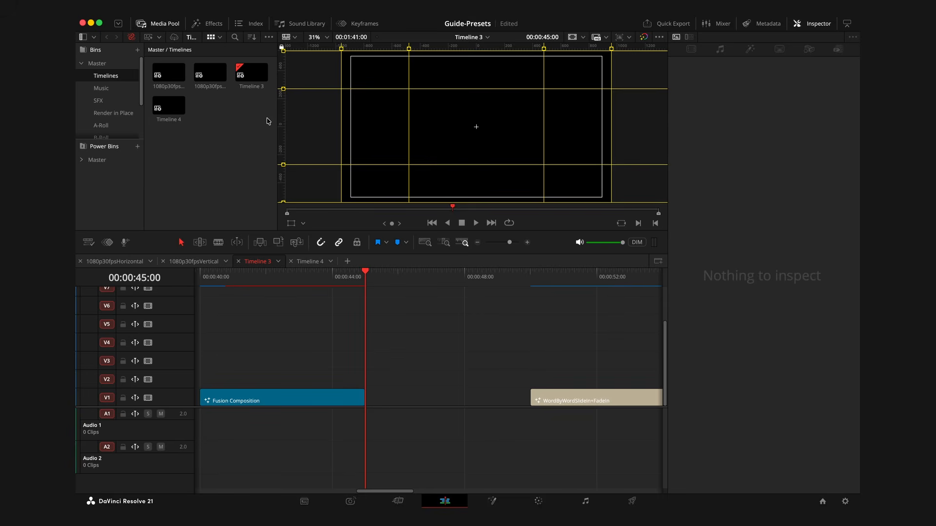
- Search the title effects for "wordby", add WordByWordSlideFade to V1 of Timeline 3 at 00:00:45:00, and play it
{"action": "left_click", "coordinate": [212, 24]}
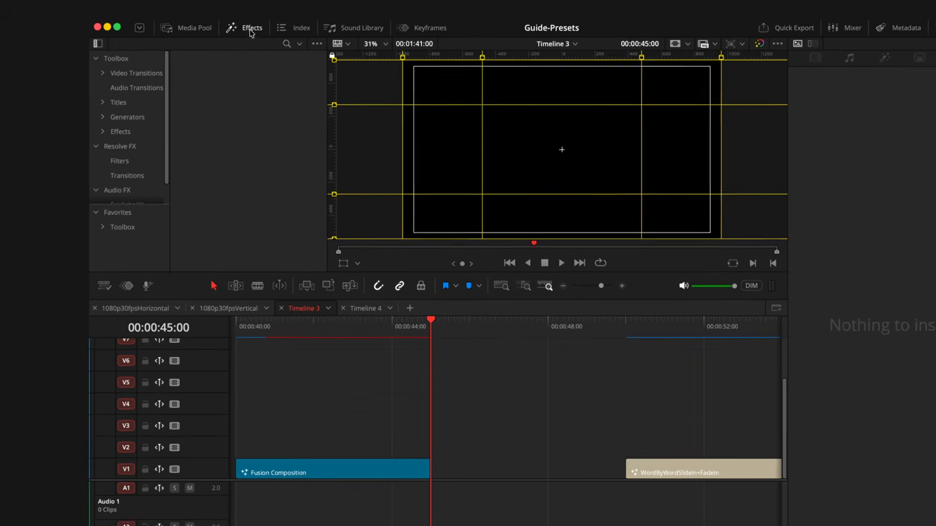
{"action": "left_click", "coordinate": [103, 102]}
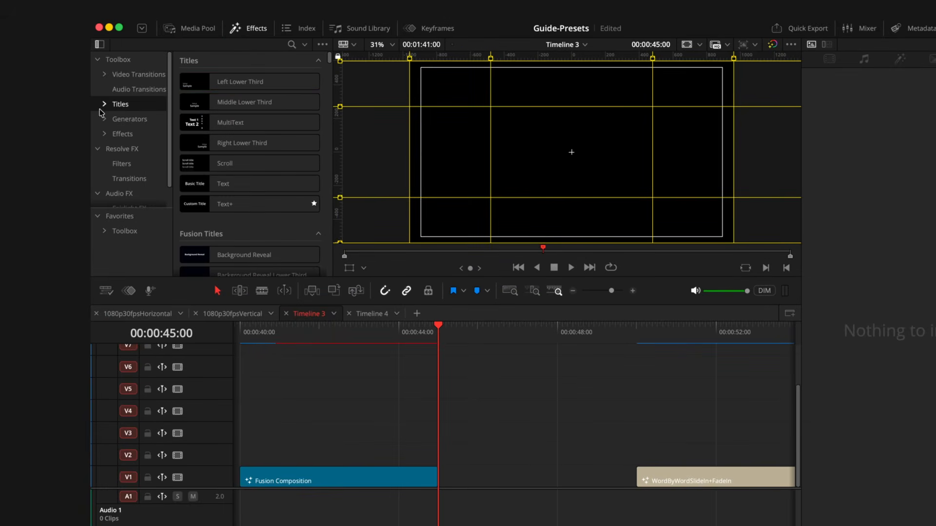
{"action": "left_click", "coordinate": [291, 45]}
{"action": "type", "text": "wordby"}
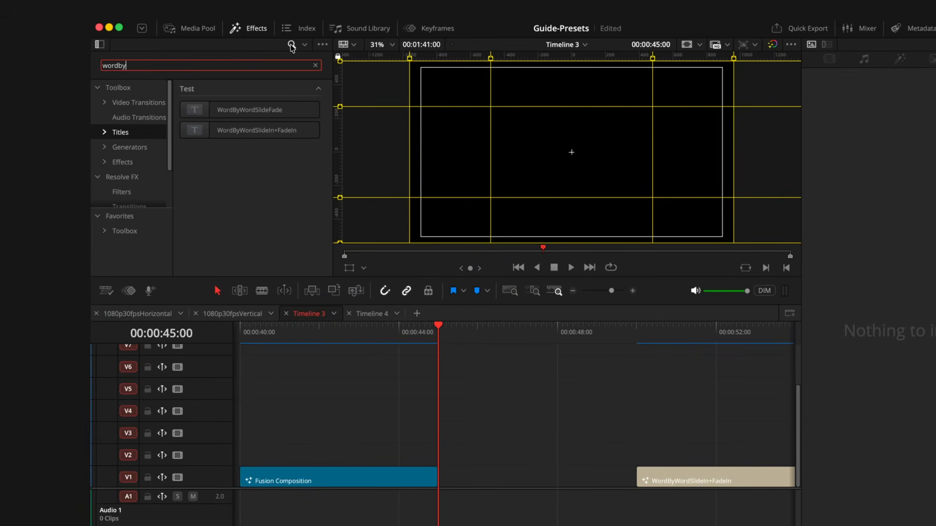
{"action": "left_click", "coordinate": [208, 111]}
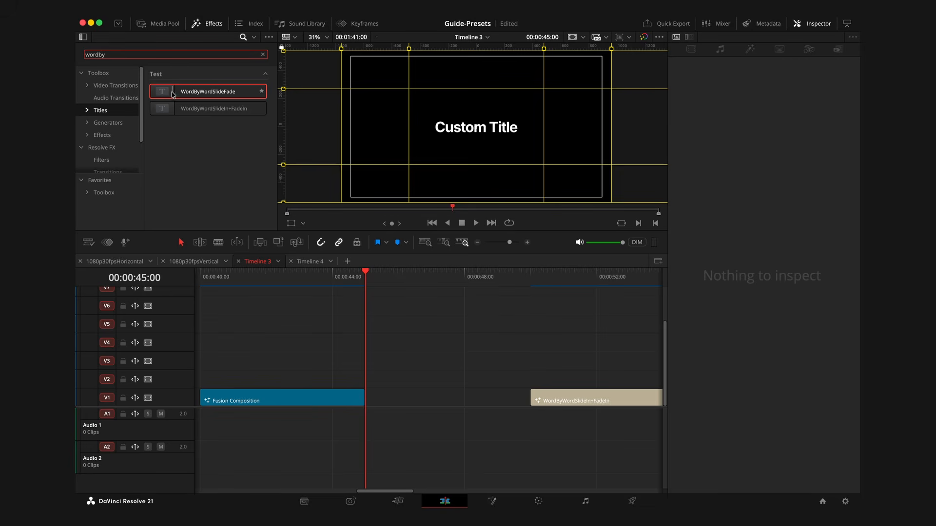
{"action": "left_click_drag", "start_coordinate": [173, 94], "coordinate": [421, 331]}
{"action": "key", "text": "space"}
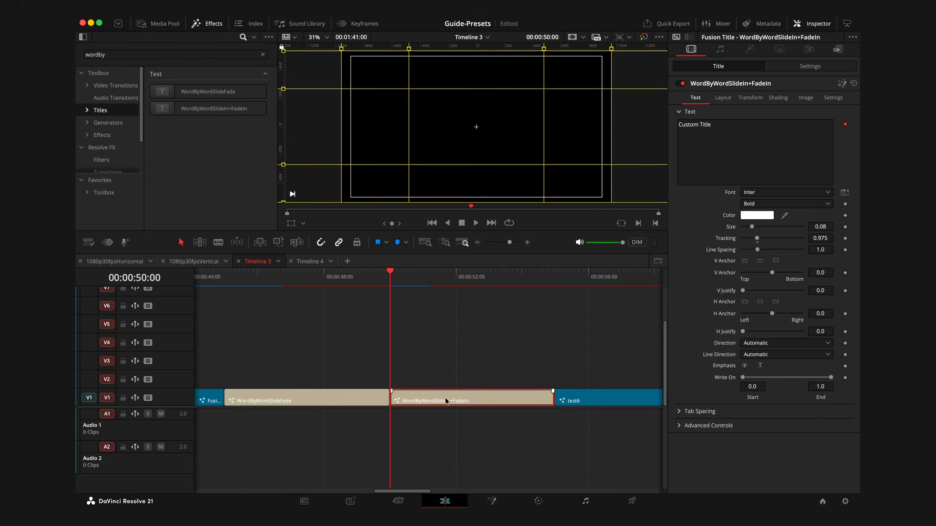
- Play the WordByWordSlideIn+FadeIn title and examine its DropShadow1 node on the Fusion page
{"action": "key", "text": "space"}
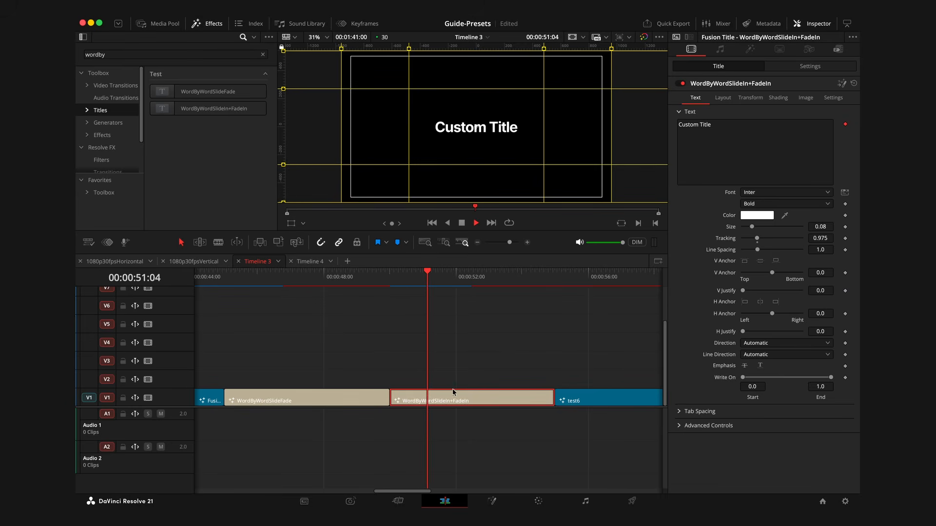
{"action": "key", "text": "space"}
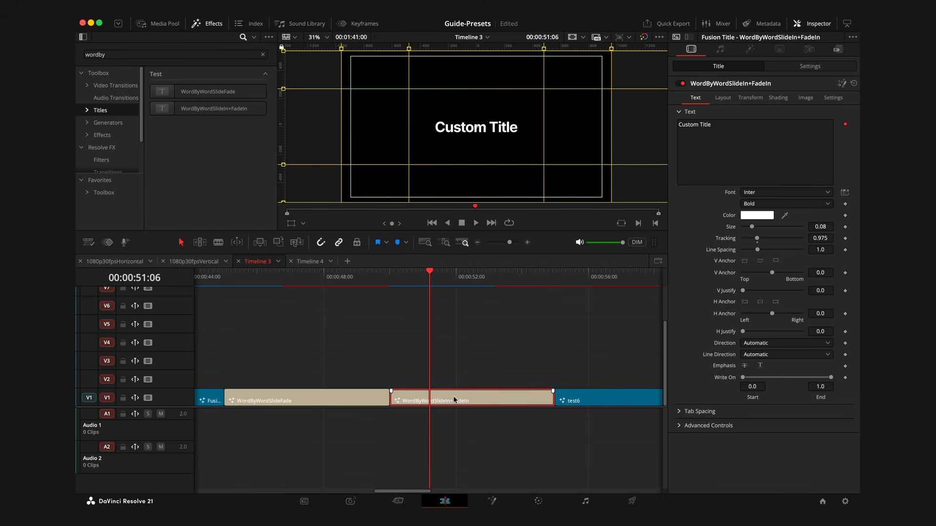
{"action": "key", "text": "shift+5"}
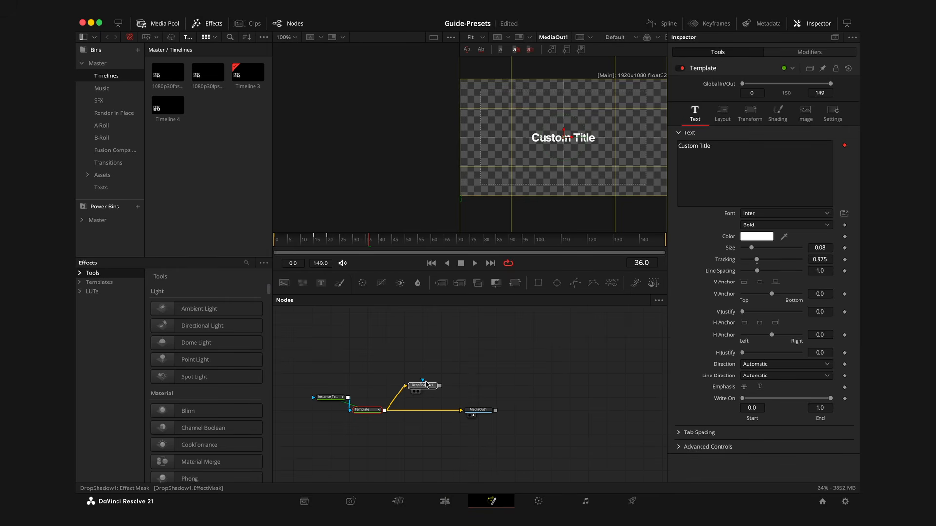
{"action": "left_click", "coordinate": [425, 385]}
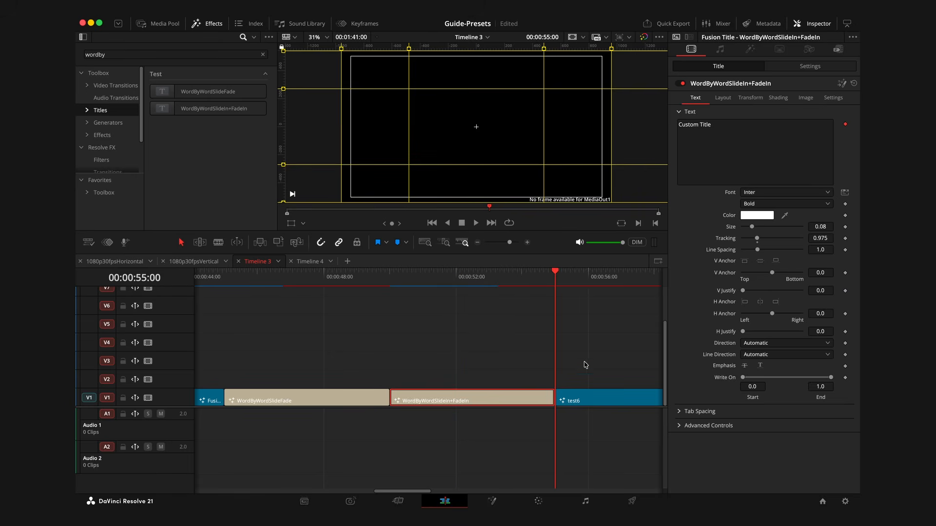
- Open the test6 generator in Fusion and preview its RealShadow1_2_1_1 node, scrubbing to frame 39
{"action": "left_click", "coordinate": [585, 403]}
{"action": "key", "text": "shift+5"}
{"action": "left_click_drag", "start_coordinate": [364, 381], "coordinate": [463, 458]}
{"action": "left_click", "coordinate": [400, 410]}
{"action": "key", "text": "1"}
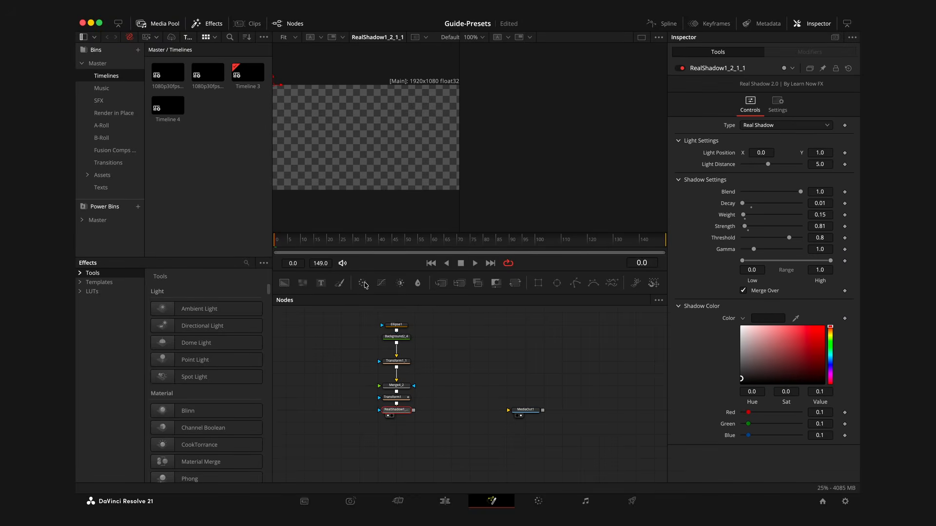
{"action": "left_click_drag", "start_coordinate": [284, 240], "coordinate": [377, 248]}
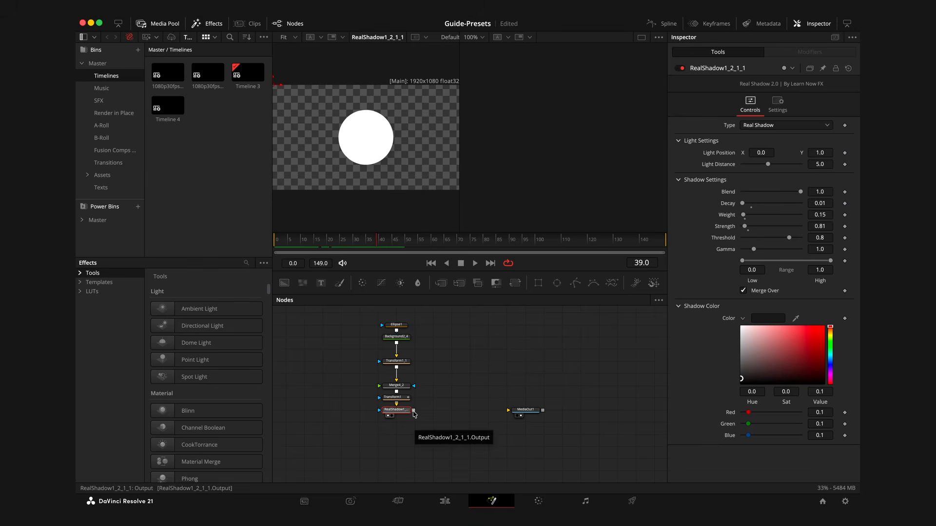
{"action": "left_click_drag", "start_coordinate": [414, 412], "coordinate": [440, 399]}
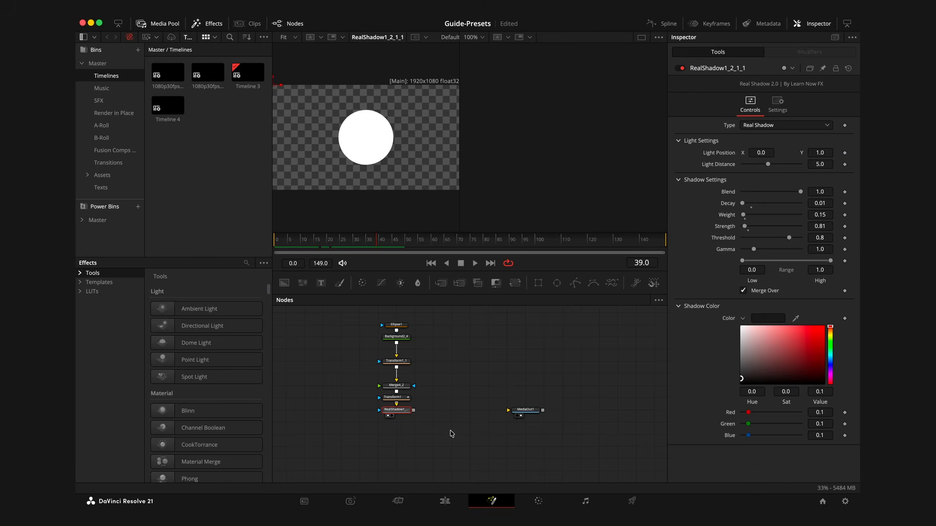
- Return to the Edit page and scrub across the WordByWordSlideIn+FadeIn and test6 clips
{"action": "key", "text": "shift+4"}
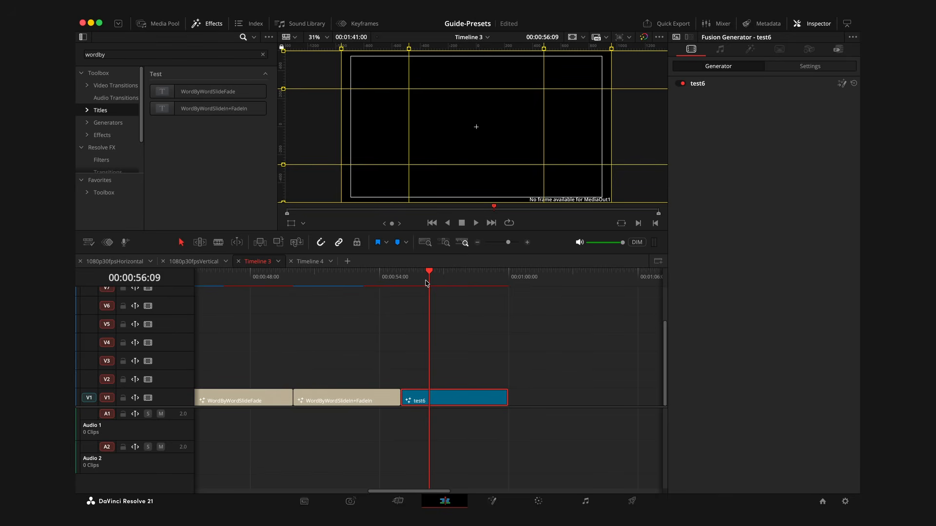
{"action": "left_click_drag", "start_coordinate": [427, 283], "coordinate": [325, 290]}
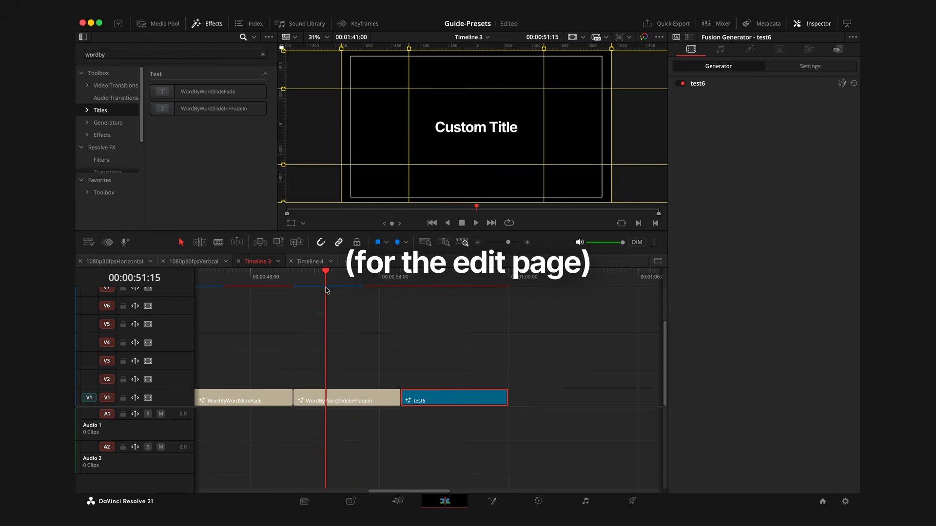
{"action": "left_click", "coordinate": [427, 284]}
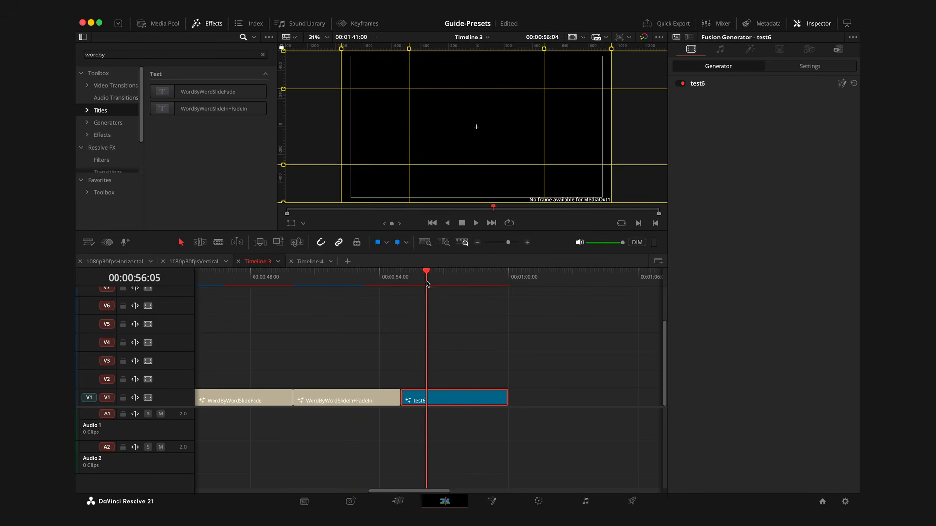
{"action": "left_click_drag", "start_coordinate": [426, 282], "coordinate": [406, 284]}
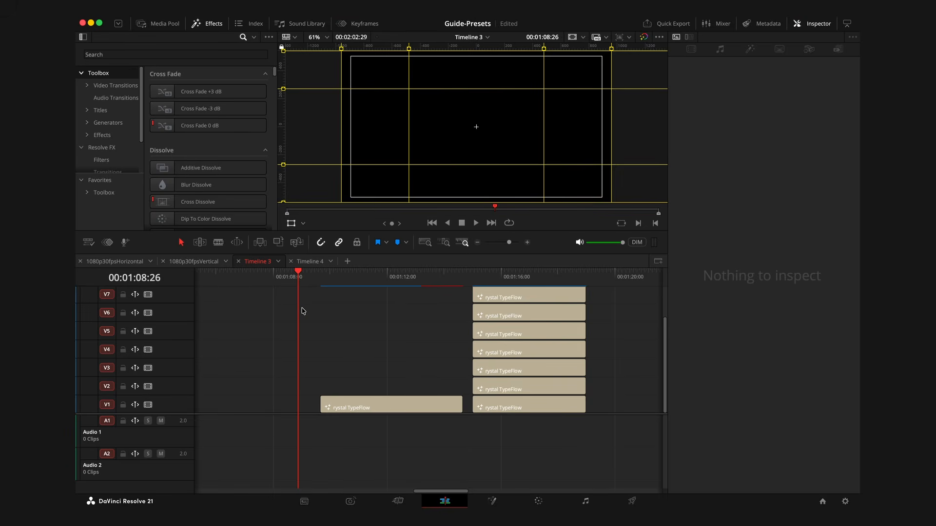
- Scrub the rystal TypeFlow title on V1 and examine its color, shadow and animation controls
{"action": "left_click_drag", "start_coordinate": [302, 311], "coordinate": [325, 285]}
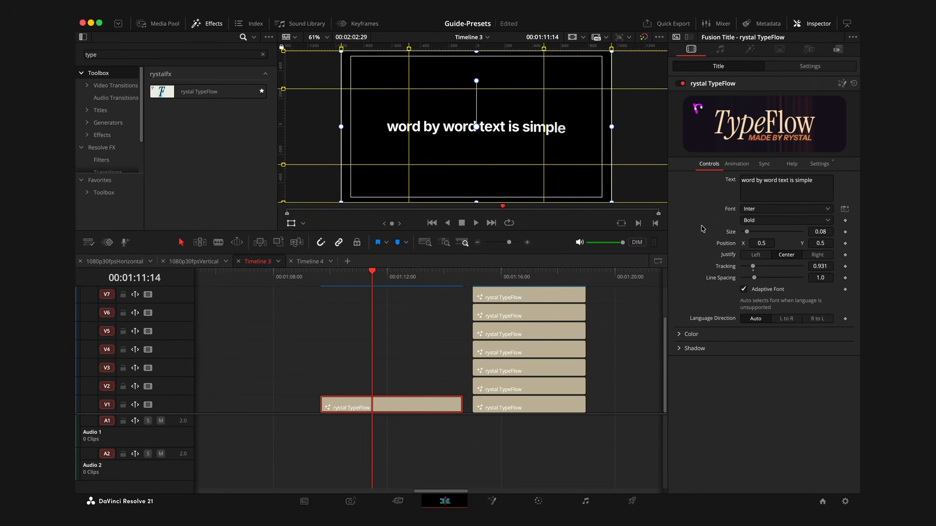
{"action": "left_click", "coordinate": [680, 349]}
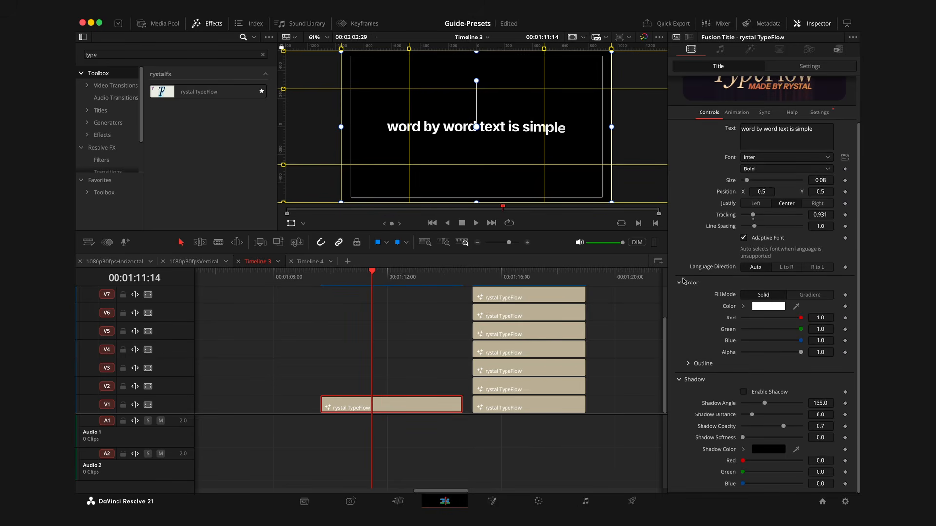
{"action": "scroll", "coordinate": [690, 273], "scroll_direction": "up", "scroll_amount": 2}
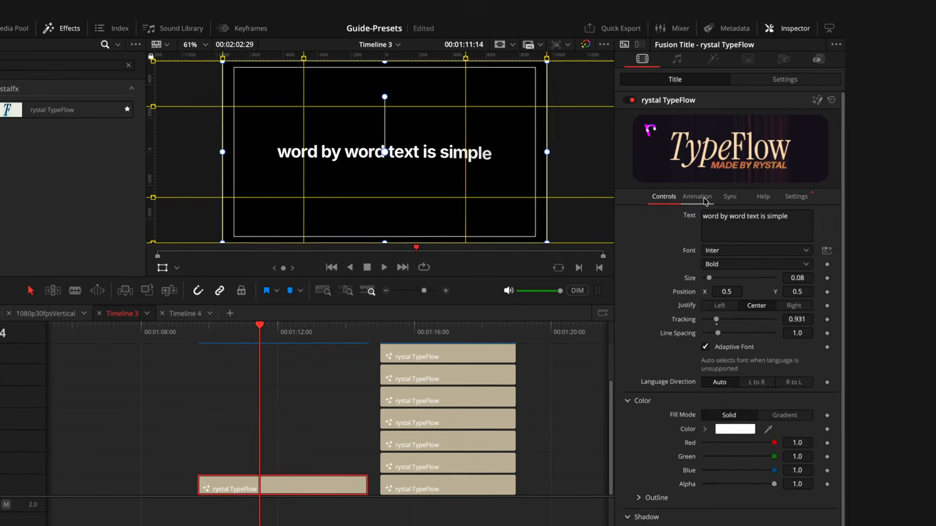
{"action": "left_click", "coordinate": [736, 164]}
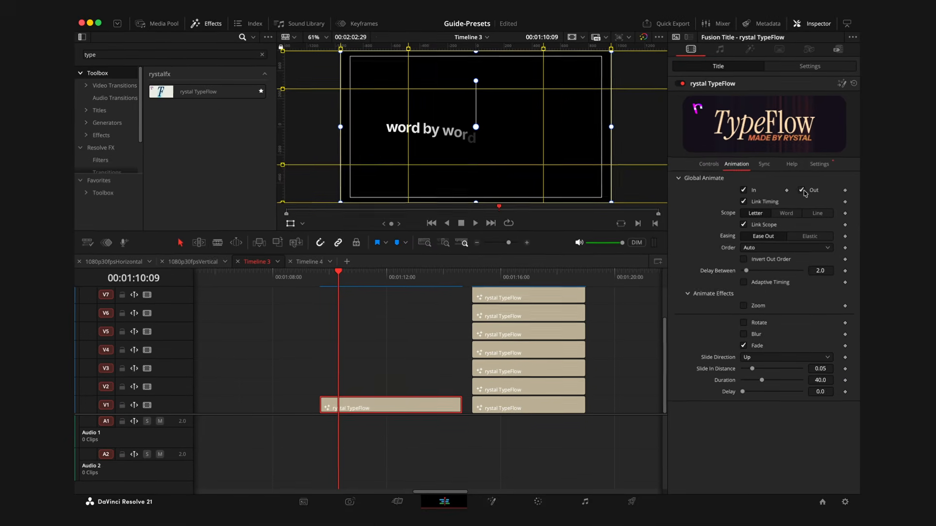
- Try toggling the TypeFlow title's In and Out animations and using Letter scope with Elastic easing
{"action": "left_click", "coordinate": [802, 191]}
{"action": "left_click", "coordinate": [744, 191]}
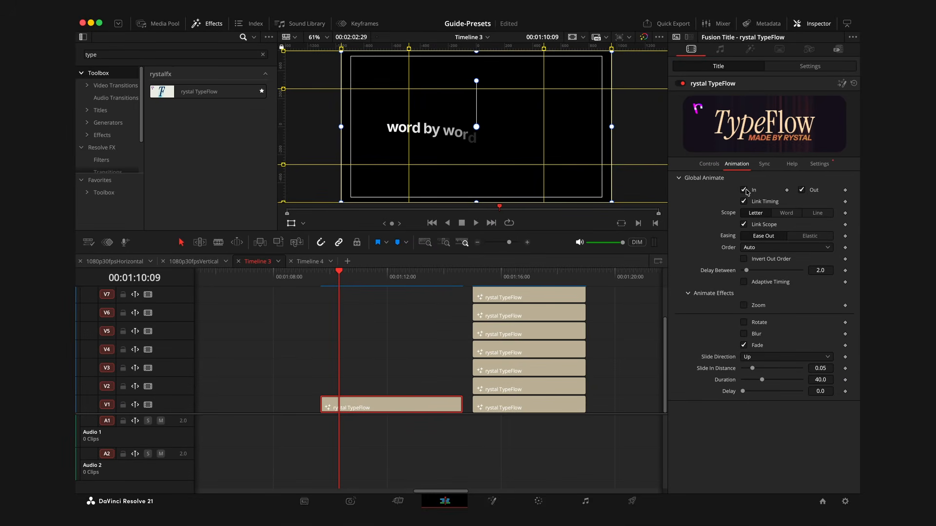
{"action": "left_click", "coordinate": [744, 190]}
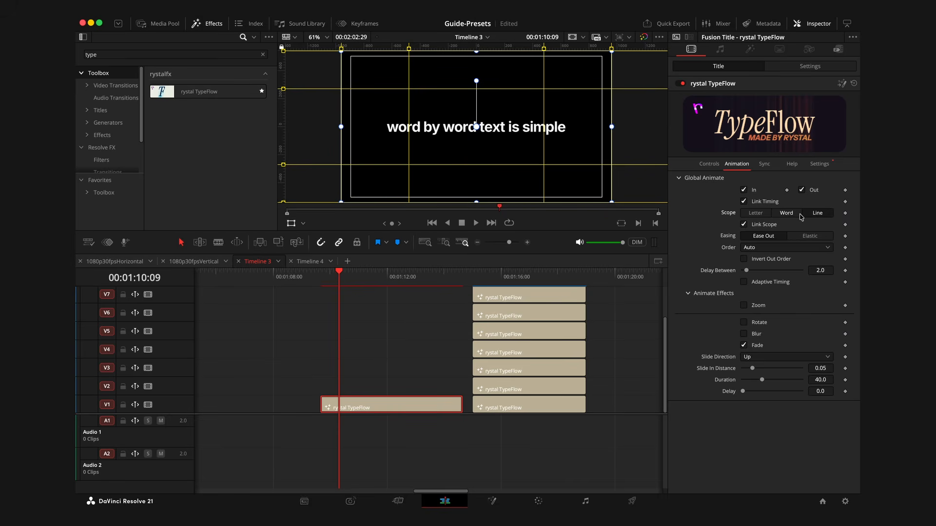
{"action": "left_click", "coordinate": [756, 213]}
{"action": "left_click", "coordinate": [810, 236]}
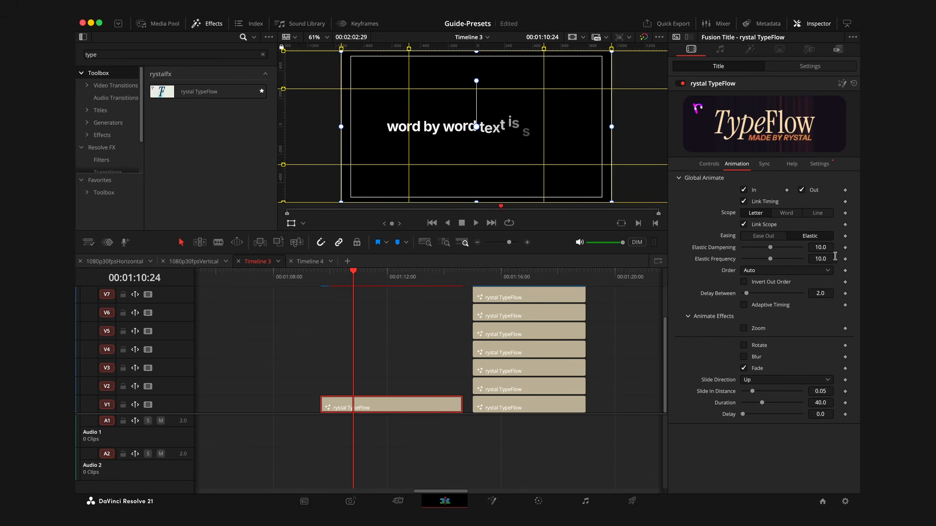
- Set the title's animation to Word scope, Ease Out and a delay between of 6.85, and enable Zoom with strength 0.291
{"action": "left_click", "coordinate": [766, 236]}
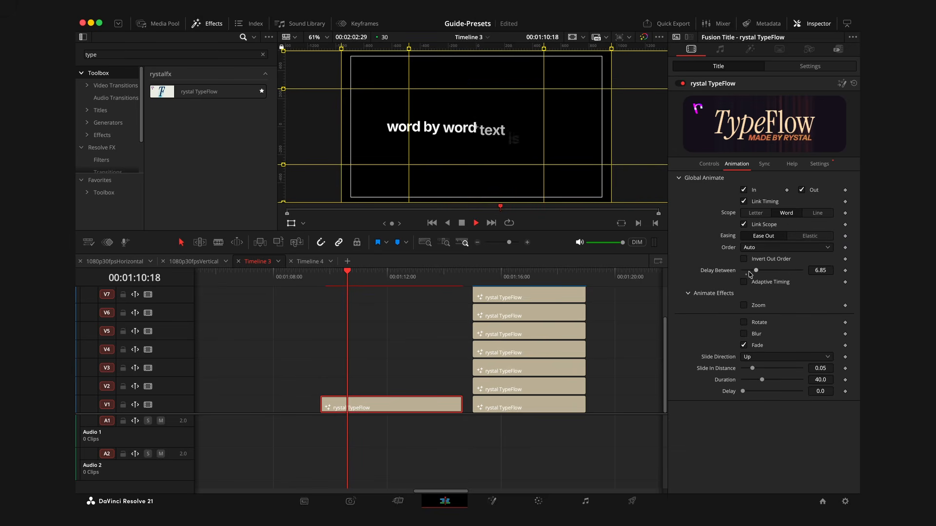
{"action": "key", "text": "space"}
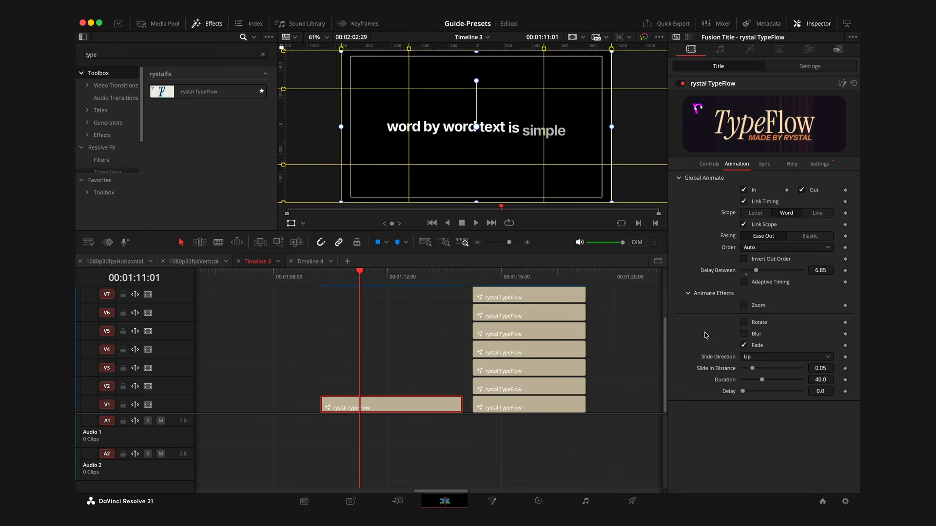
{"action": "left_click", "coordinate": [744, 306]}
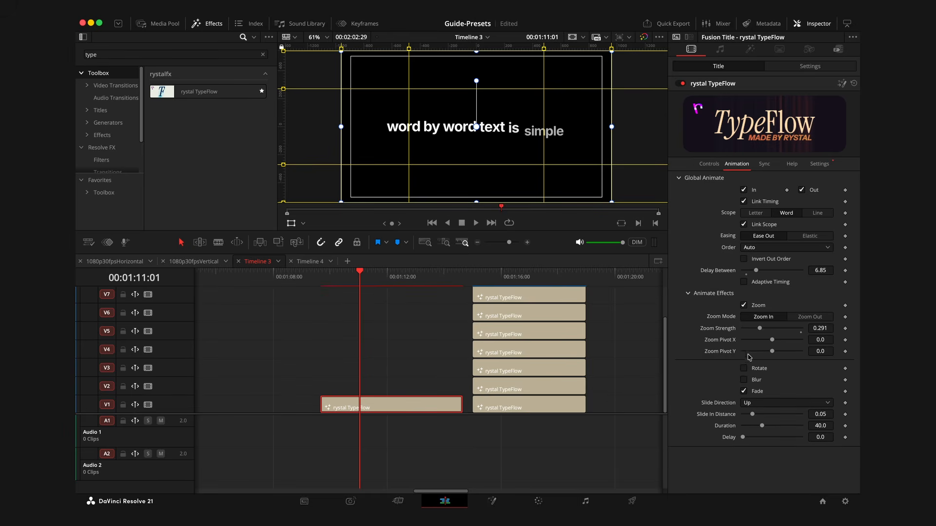
- Turn off Fade for the TypeFlow title, raise Zoom Strength to 1.0 and play the animation from the clip's start
{"action": "left_click", "coordinate": [744, 391]}
{"action": "key", "text": "Up"}
{"action": "key", "text": "space"}
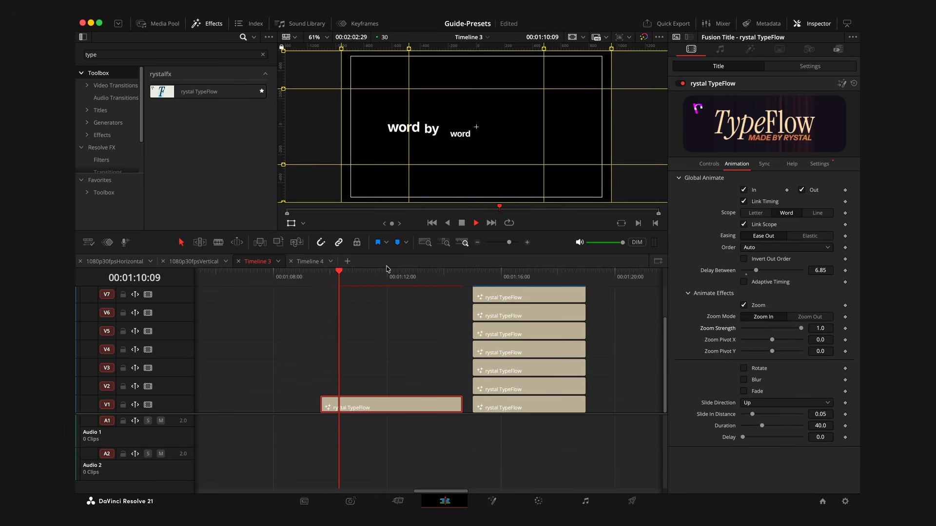
{"action": "left_click", "coordinate": [326, 278]}
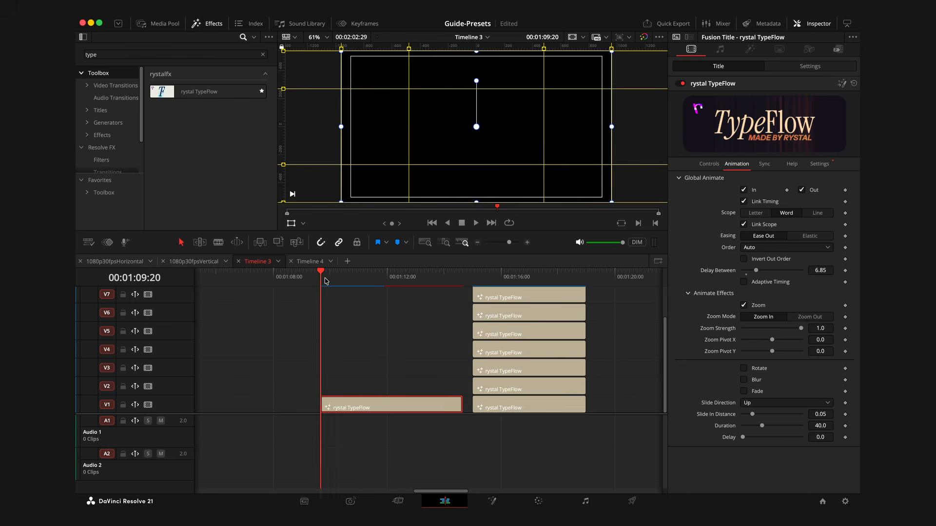
- Enable Rotate and Blur on the TypeFlow title and turn Fade back on
{"action": "left_click", "coordinate": [744, 369]}
{"action": "left_click", "coordinate": [744, 415]}
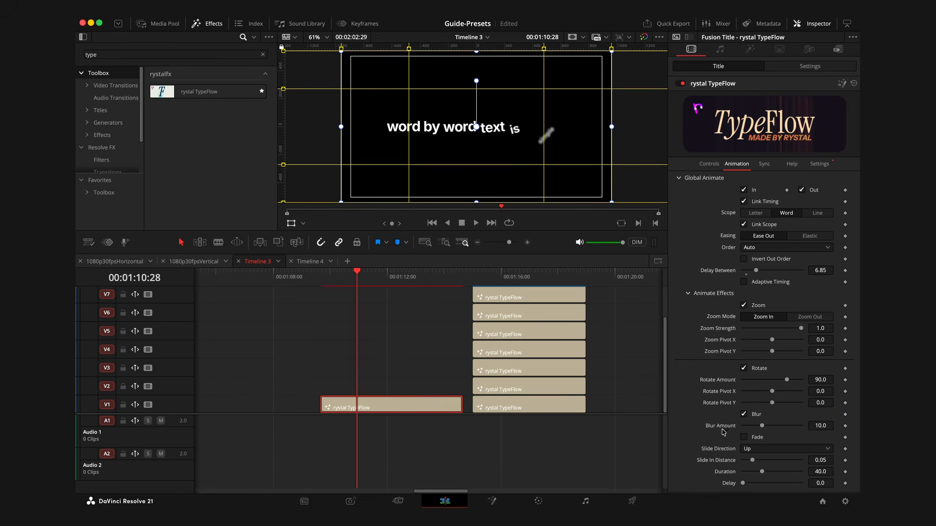
{"action": "left_click", "coordinate": [744, 437]}
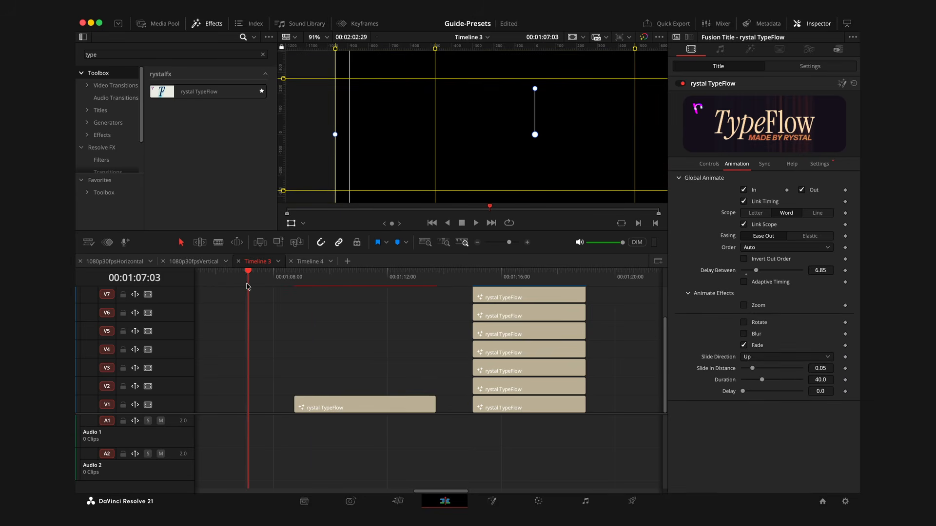
- Play the TypeFlow title without Zoom, enable Zoom at strength 1.0 and replay it from its start for comparison
{"action": "left_click_drag", "start_coordinate": [258, 278], "coordinate": [293, 278]}
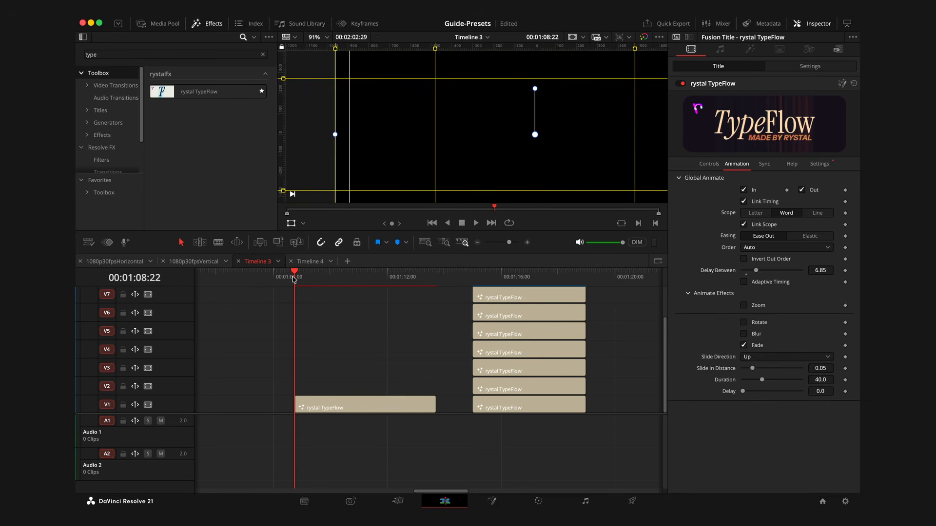
{"action": "key", "text": "space"}
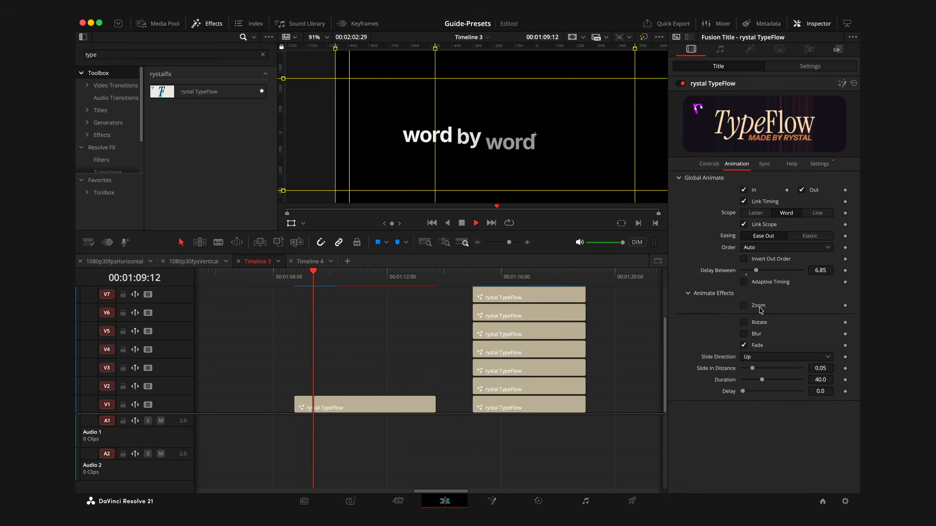
{"action": "key", "text": "space"}
{"action": "left_click", "coordinate": [743, 306]}
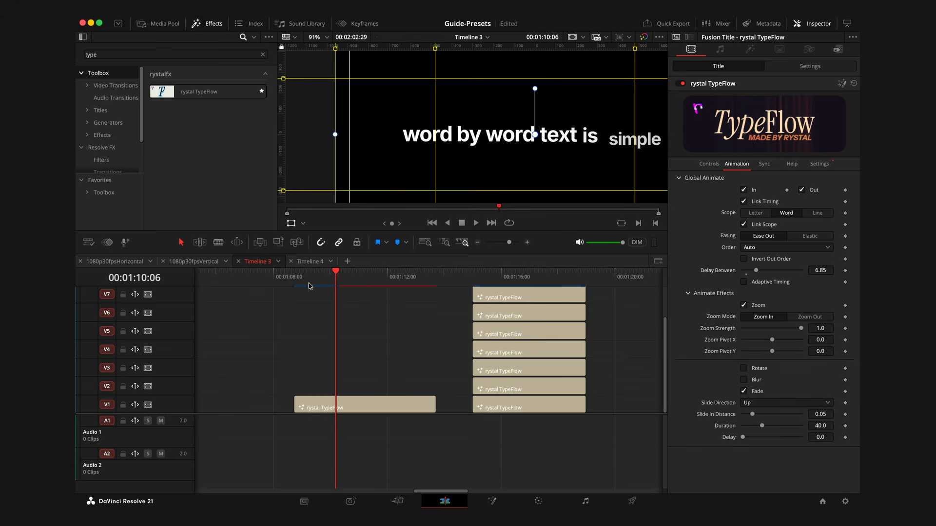
{"action": "left_click", "coordinate": [293, 288]}
{"action": "key", "text": "space"}
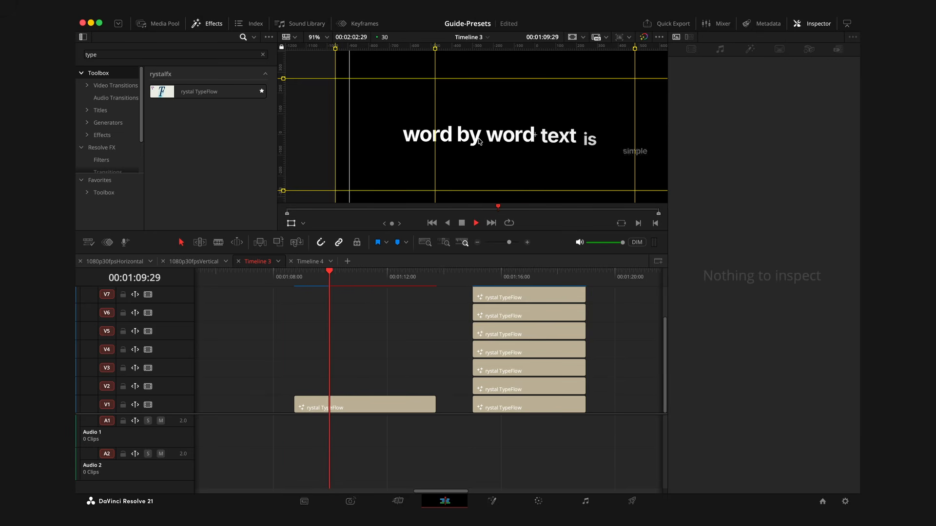
{"action": "key", "text": "space"}
- Inspect the zooming words up close in the viewer, enable Rotate and Blur, and play the title
{"action": "left_click", "coordinate": [479, 141]}
{"action": "scroll", "coordinate": [349, 141], "scroll_direction": "up", "scroll_amount": 3}
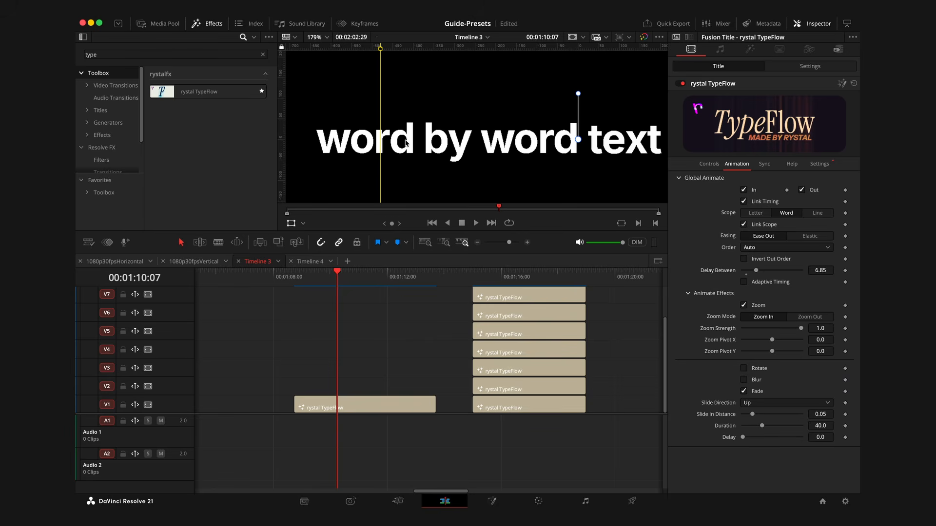
{"action": "scroll", "coordinate": [410, 142], "scroll_direction": "down", "scroll_amount": 5}
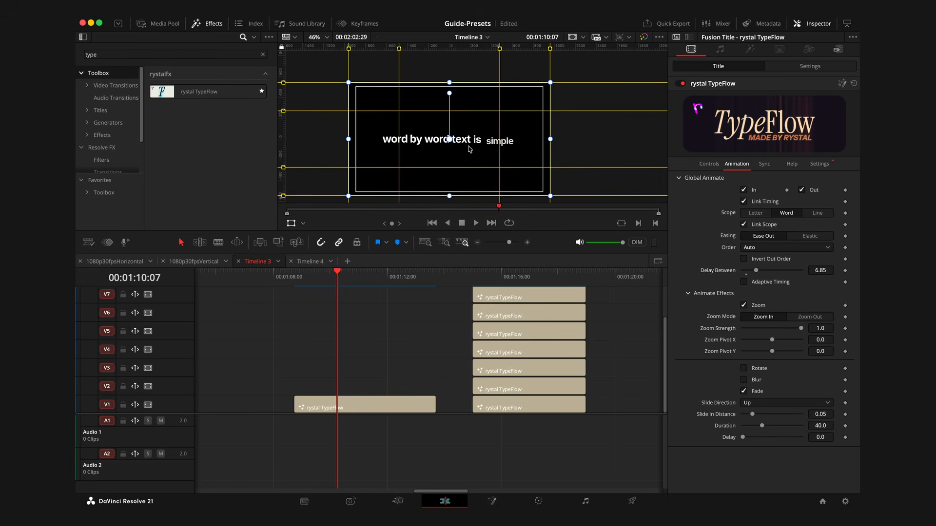
{"action": "scroll", "coordinate": [472, 149], "scroll_direction": "up", "scroll_amount": 1}
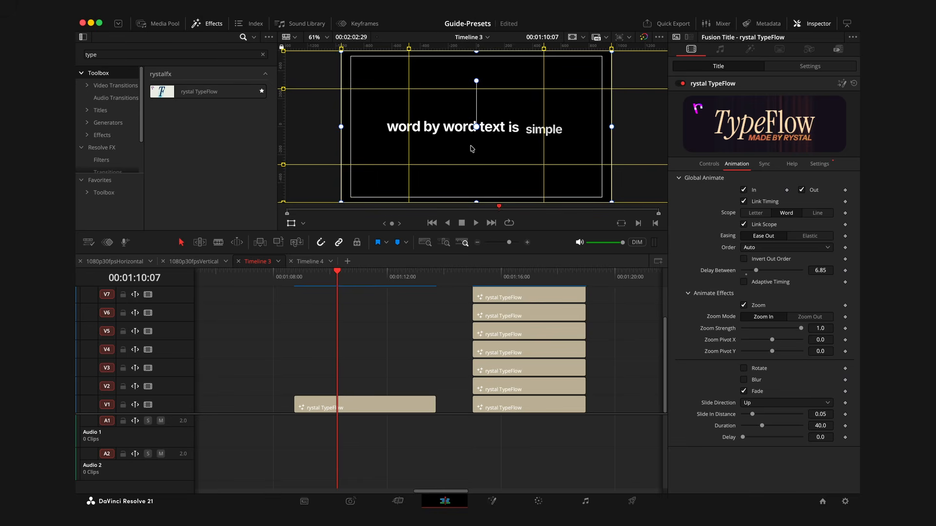
{"action": "left_click", "coordinate": [743, 379]}
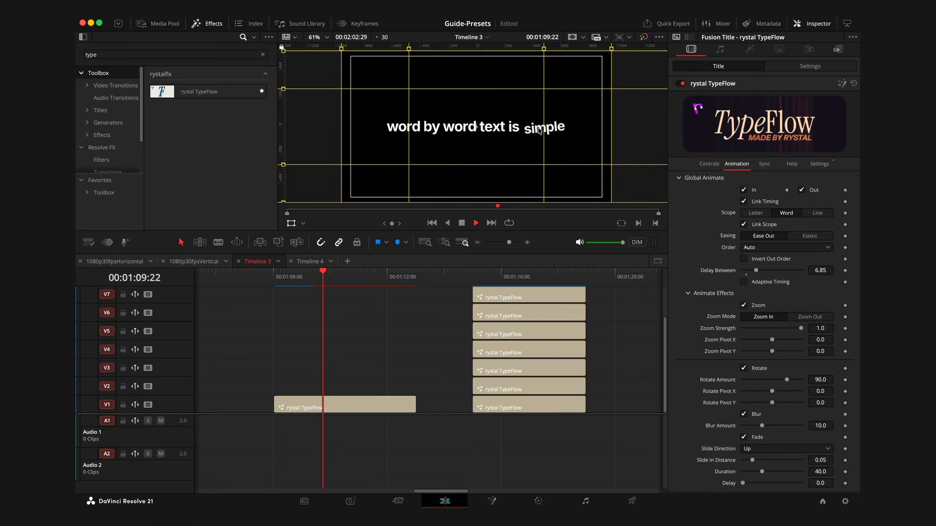
{"action": "key", "text": "space"}
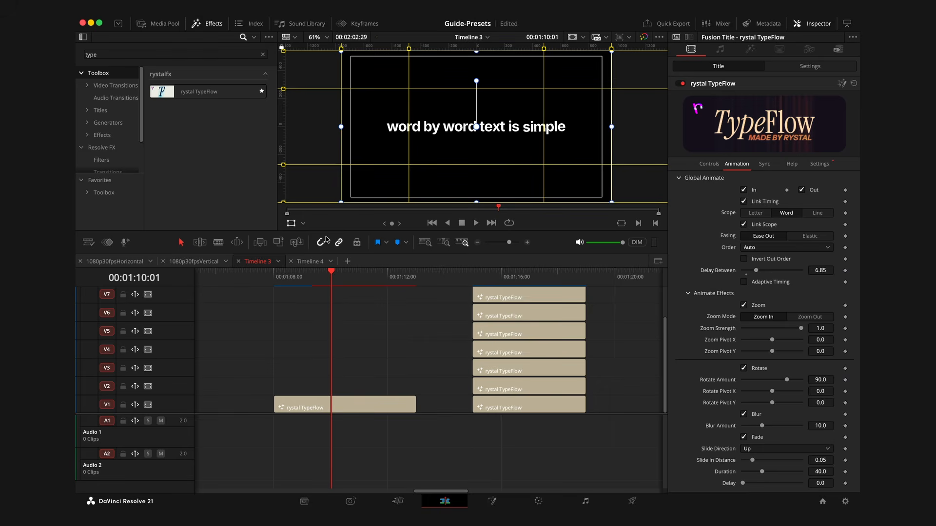
- Scrub through the TypeFlow title and try to store the V1 "Random text" title clip in the Tutorial power bin
{"action": "left_click_drag", "start_coordinate": [321, 288], "coordinate": [409, 278]}
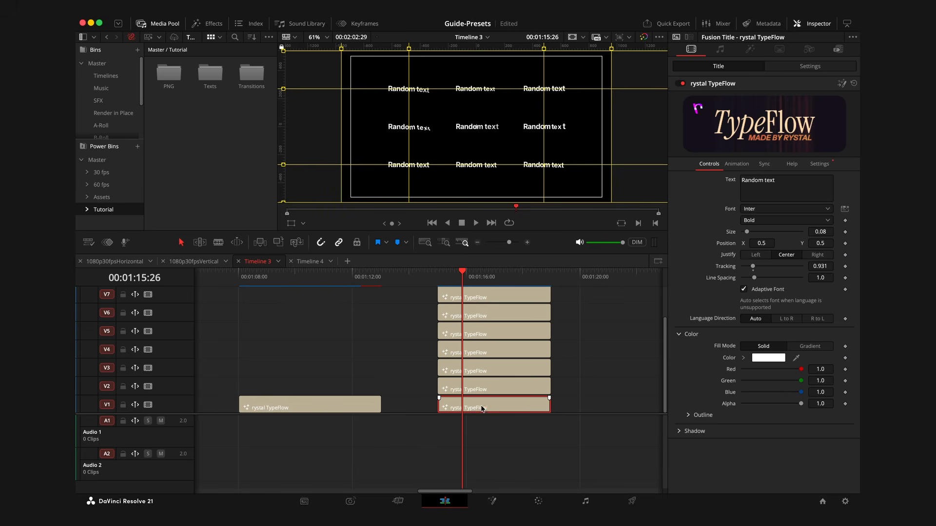
{"action": "left_click_drag", "start_coordinate": [482, 406], "coordinate": [204, 160]}
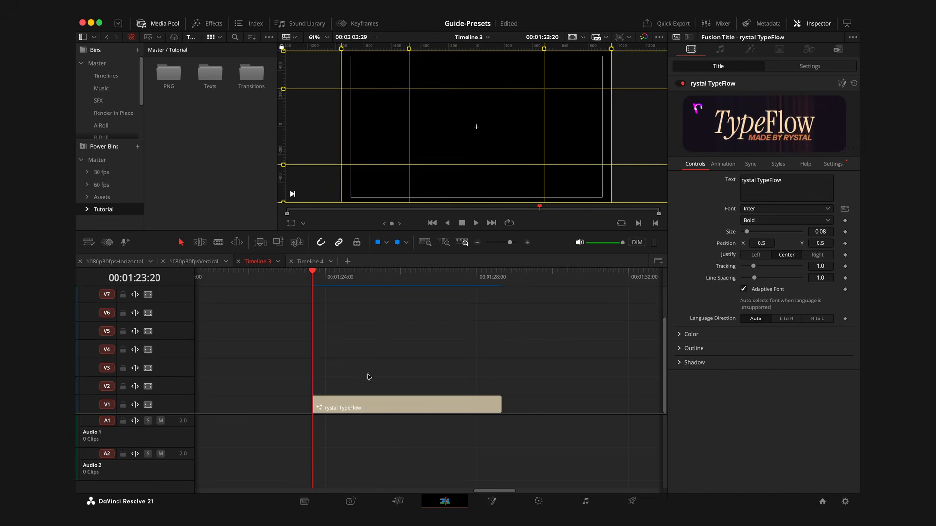
- Examine the newer TypeFlow title's animation, slide and flicker controls and play the clip
{"action": "left_click", "coordinate": [342, 400]}
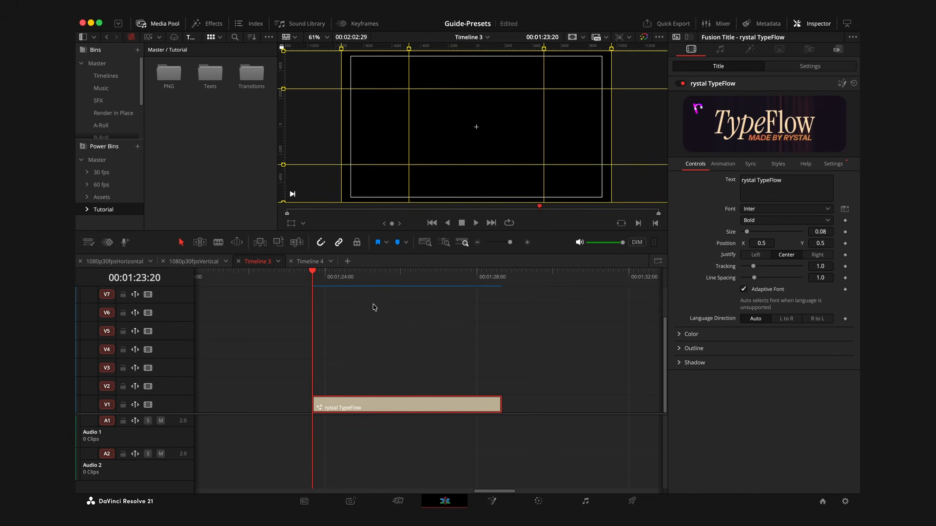
{"action": "left_click", "coordinate": [416, 366]}
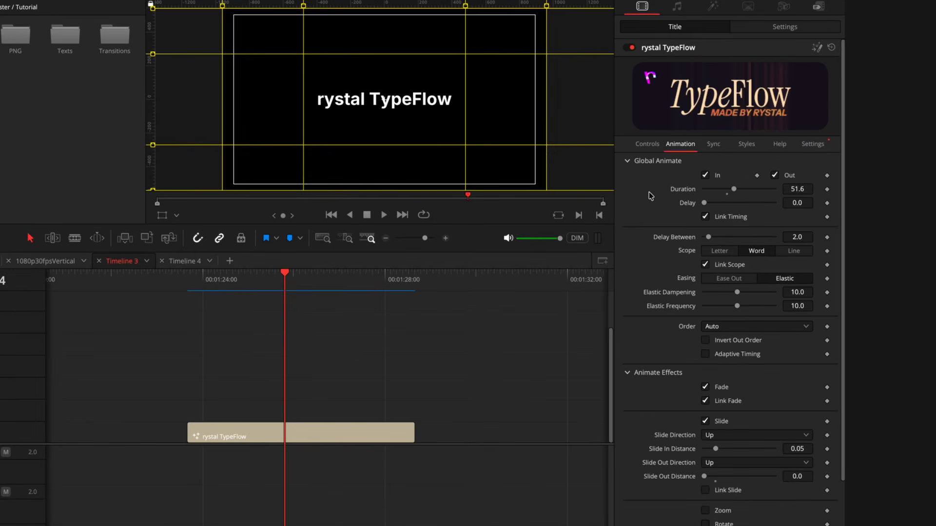
{"action": "scroll", "coordinate": [650, 234], "scroll_direction": "down", "scroll_amount": 3}
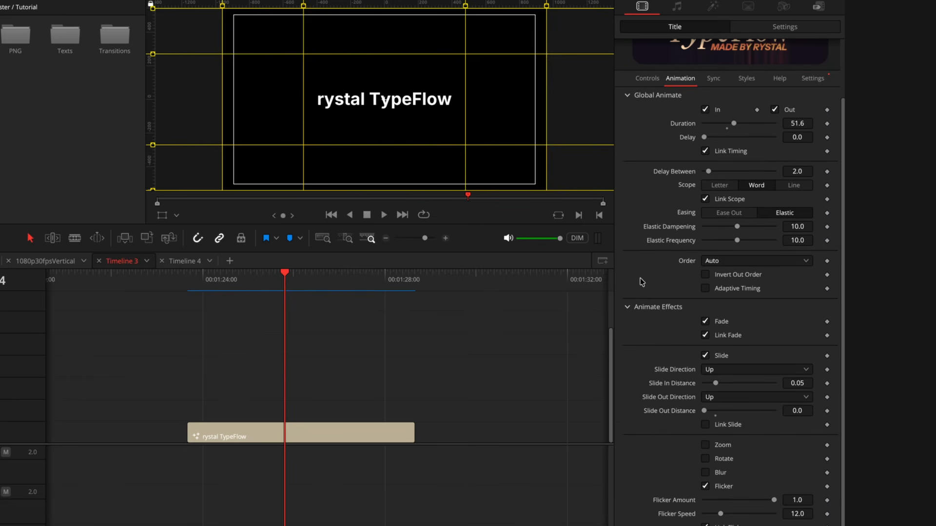
{"action": "left_click_drag", "start_coordinate": [202, 288], "coordinate": [189, 291]}
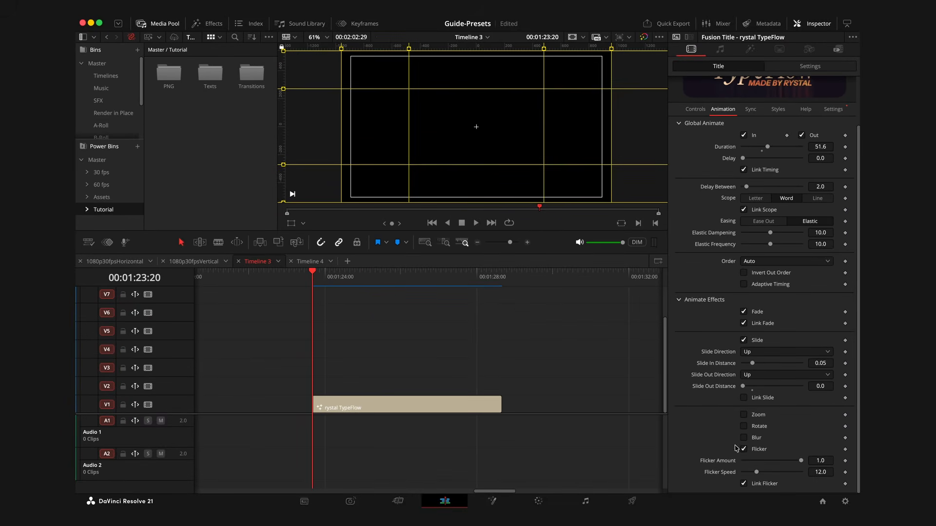
{"action": "key", "text": "space"}
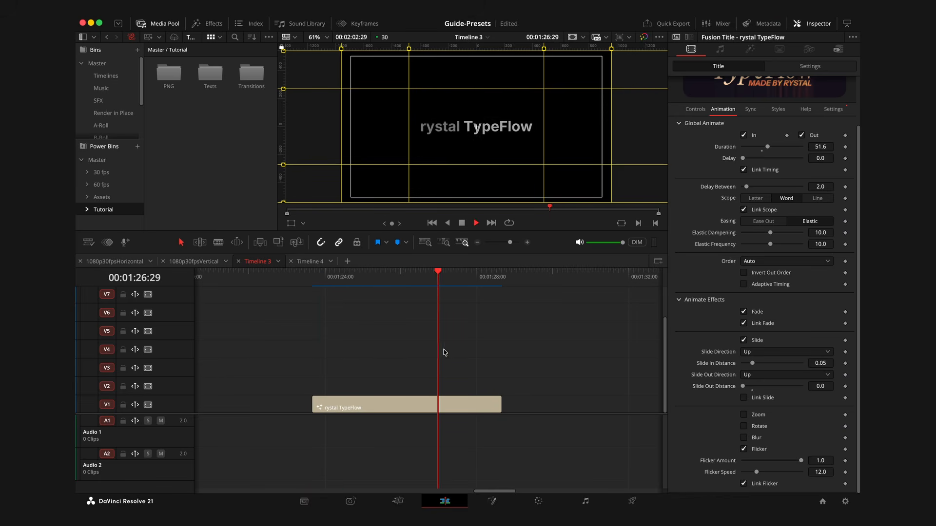
{"action": "key", "text": "space"}
{"action": "scroll", "coordinate": [707, 205], "scroll_direction": "up", "scroll_amount": 3}
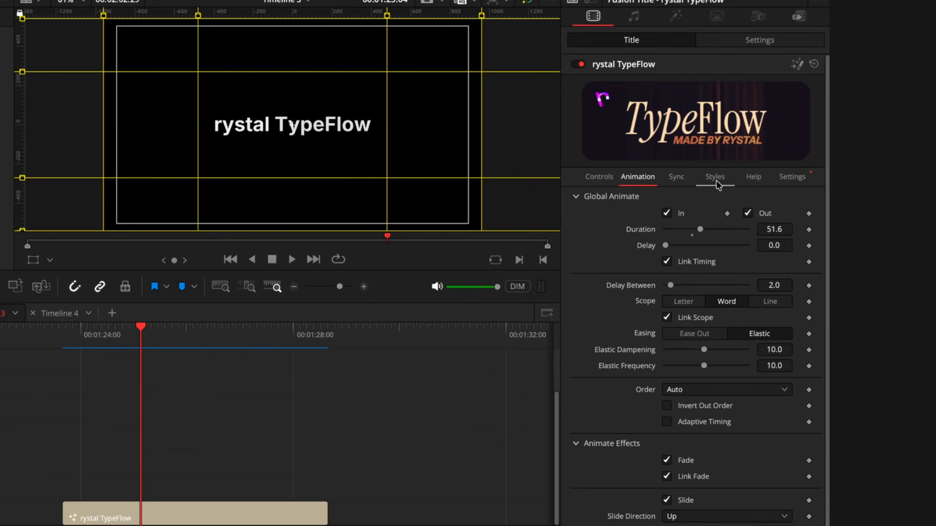
- Turn on Styles for the TypeFlow title and set the style to Aqua
{"action": "left_click", "coordinate": [777, 164]}
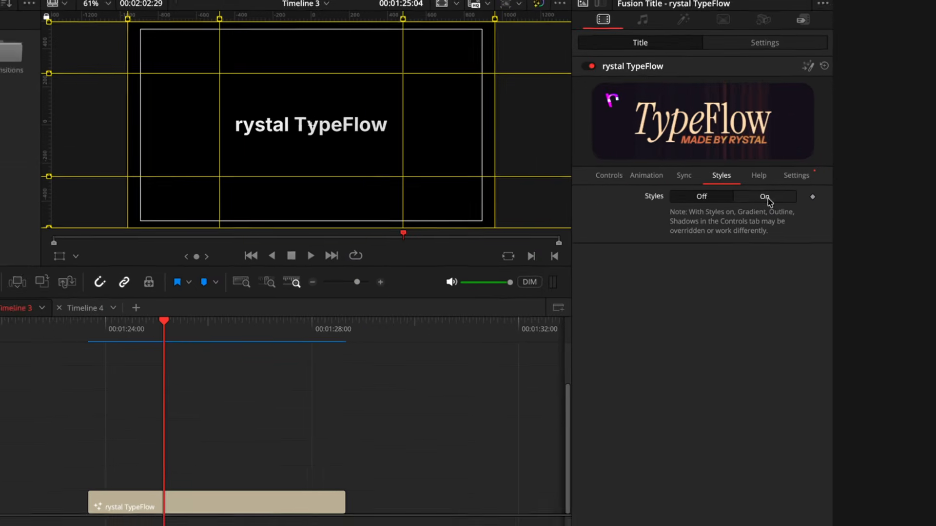
{"action": "left_click", "coordinate": [759, 199]}
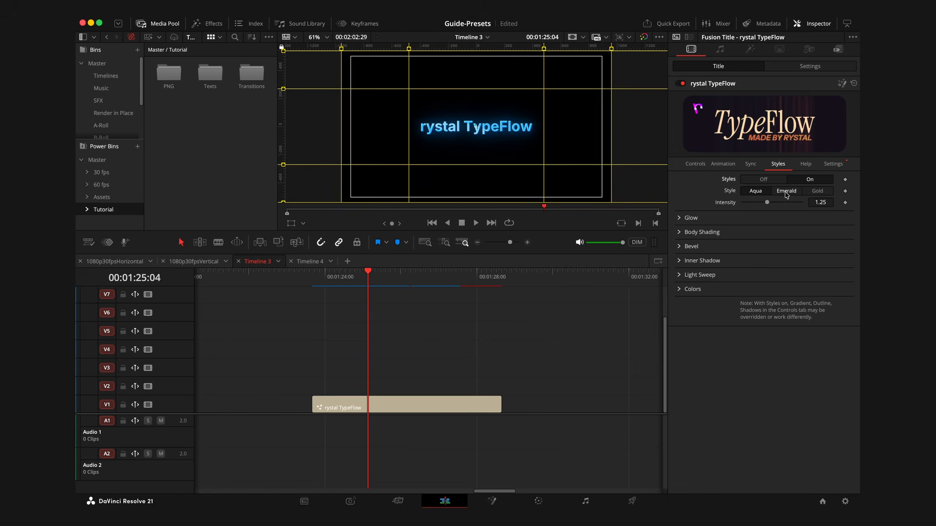
{"action": "left_click", "coordinate": [753, 194]}
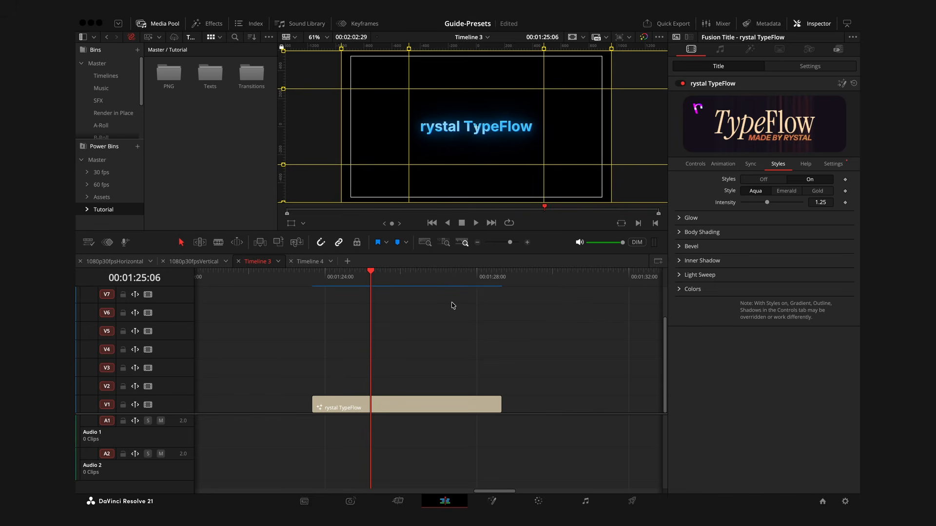
- Scrub the Edit Page Fusion composition and examine its icon, glow and color fringing up close
{"action": "scroll", "coordinate": [454, 322], "scroll_direction": "right", "scroll_amount": 4}
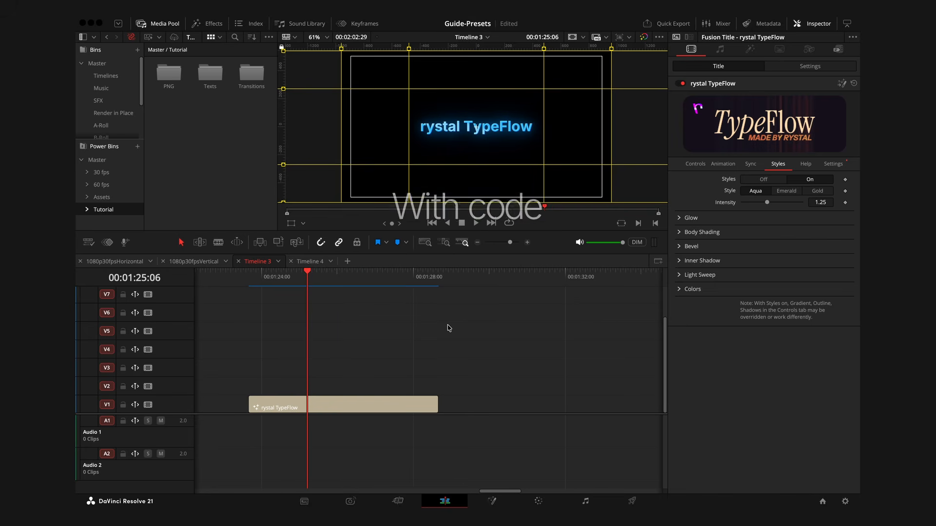
{"action": "key", "text": "super+equal"}
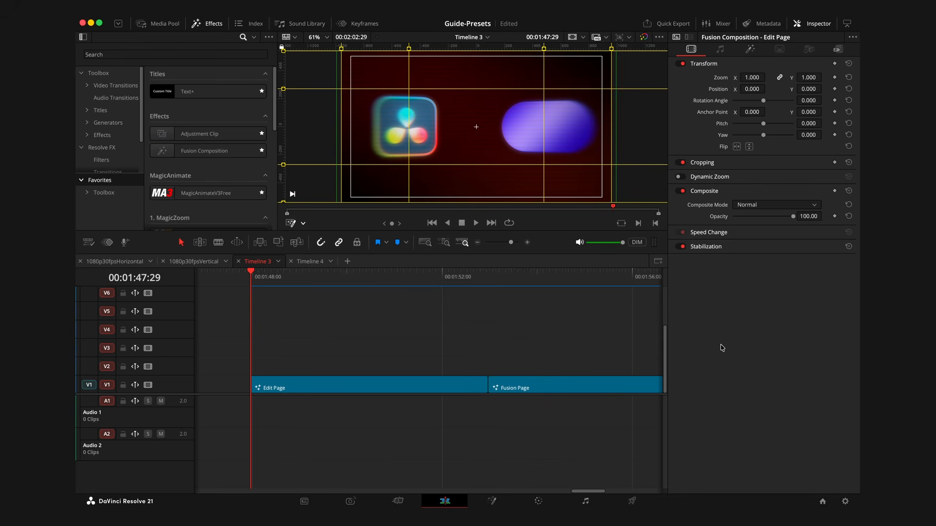
{"action": "left_click", "coordinate": [339, 282]}
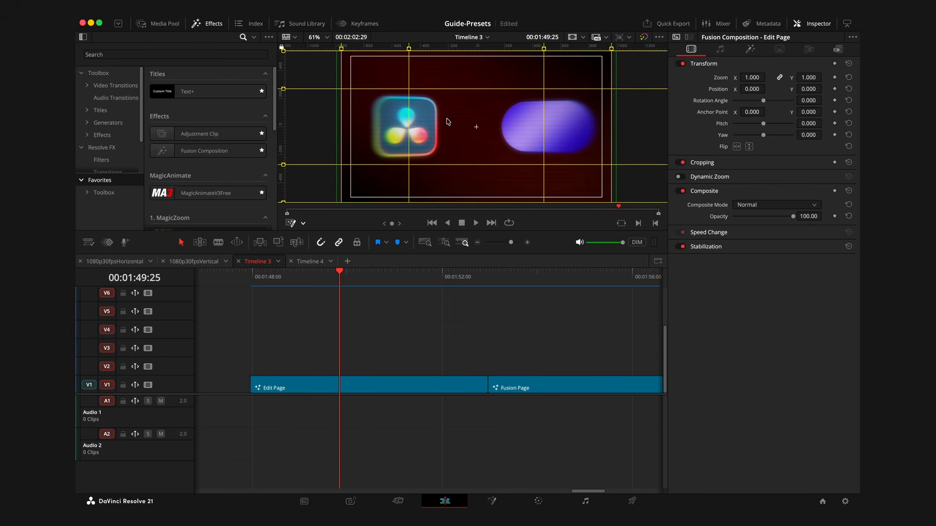
{"action": "scroll", "coordinate": [452, 122], "scroll_direction": "up", "scroll_amount": 4}
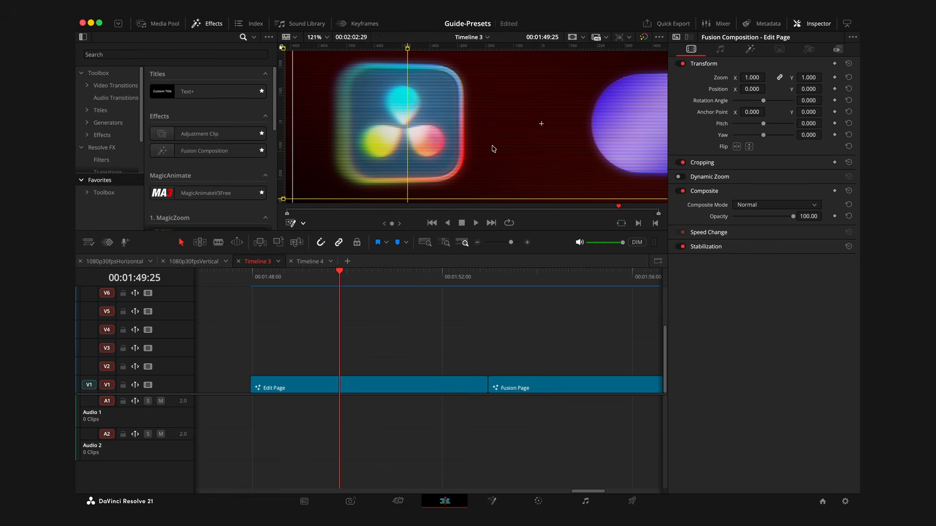
{"action": "scroll", "coordinate": [499, 145], "scroll_direction": "down", "scroll_amount": 4}
{"action": "left_click_drag", "start_coordinate": [337, 280], "coordinate": [361, 288]}
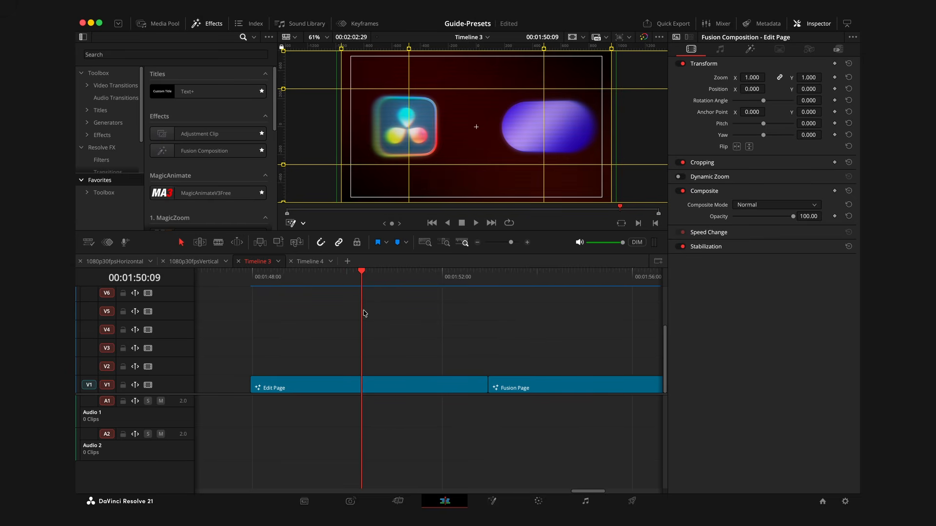
- Open the Edit Page clip in Fusion and replace the MonitorLook2 macro with the SoftGlow1, ZoomBlur2, XfChromaFuse2 and Vignette2 chain
{"action": "left_click", "coordinate": [419, 389]}
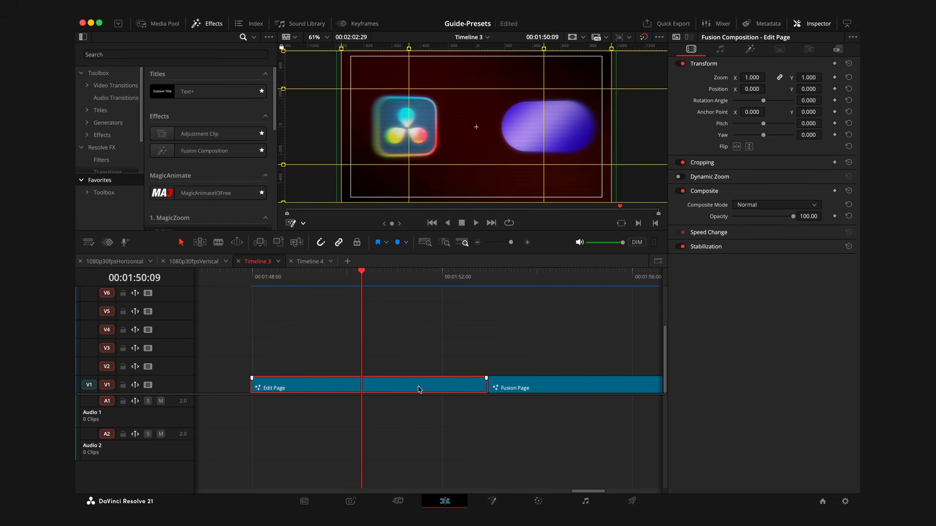
{"action": "left_click", "coordinate": [750, 49]}
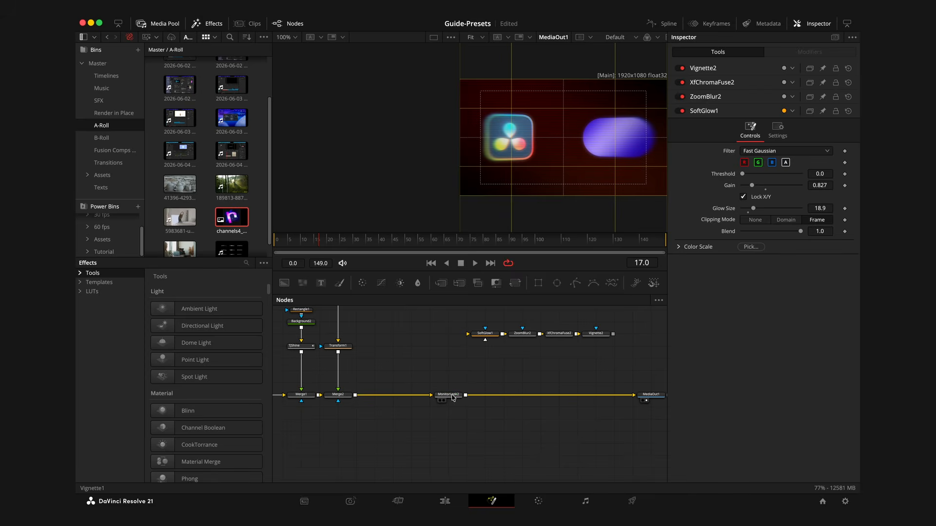
{"action": "mouse_move", "coordinate": [452, 398]}
{"action": "left_mouse_down"}
{"action": "mouse_move", "coordinate": [489, 397]}
{"action": "mouse_move", "coordinate": [453, 397]}
{"action": "mouse_move", "coordinate": [471, 397]}
{"action": "left_mouse_up"}
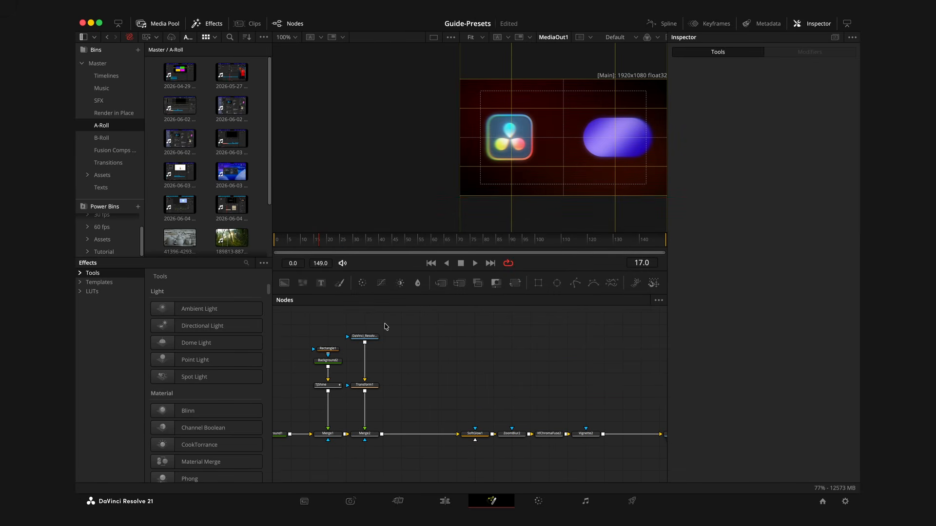
- Examine the composition's shape, image and TJShine nodes and the effect chain before MediaOut1, scrubbing to frame 11
{"action": "left_click_drag", "start_coordinate": [385, 325], "coordinate": [302, 392]}
{"action": "left_click", "coordinate": [467, 381]}
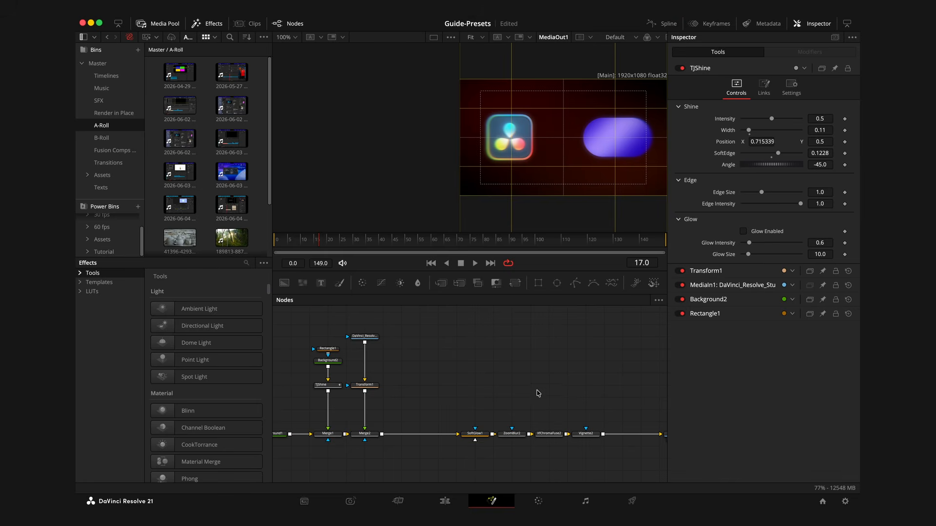
{"action": "left_click_drag", "start_coordinate": [563, 398], "coordinate": [455, 359]}
{"action": "scroll", "coordinate": [552, 372], "scroll_direction": "up", "scroll_amount": 2}
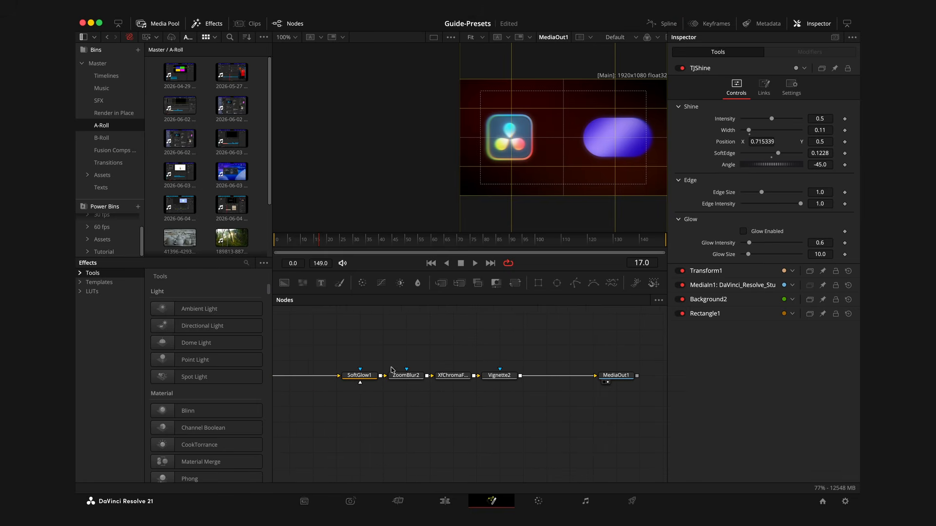
{"action": "left_click_drag", "start_coordinate": [323, 239], "coordinate": [304, 278]}
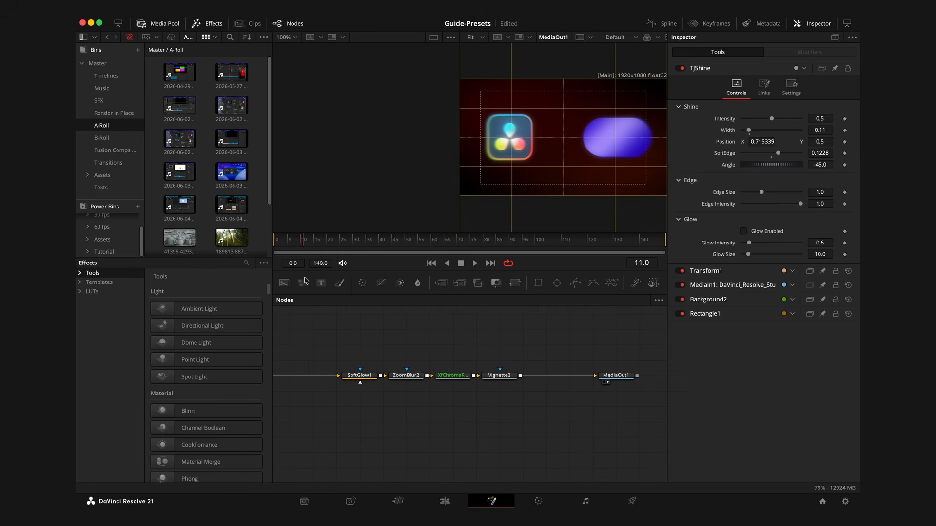
- Select the SoftGlow1, ZoomBlur2, XfChromaFuse2 and Vignette2 nodes together and create a new macro from them
{"action": "left_click", "coordinate": [365, 378]}
{"action": "left_click_drag", "start_coordinate": [336, 348], "coordinate": [505, 422]}
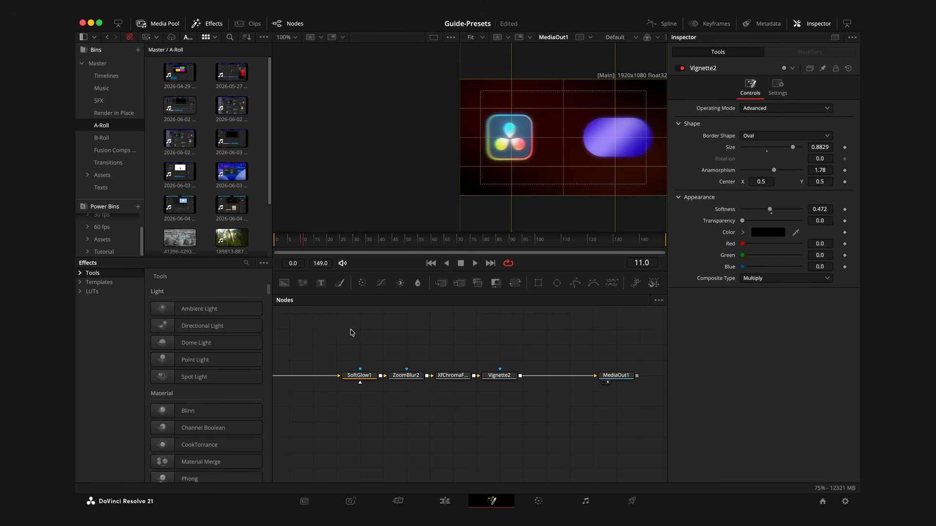
{"action": "left_click_drag", "start_coordinate": [341, 331], "coordinate": [551, 428]}
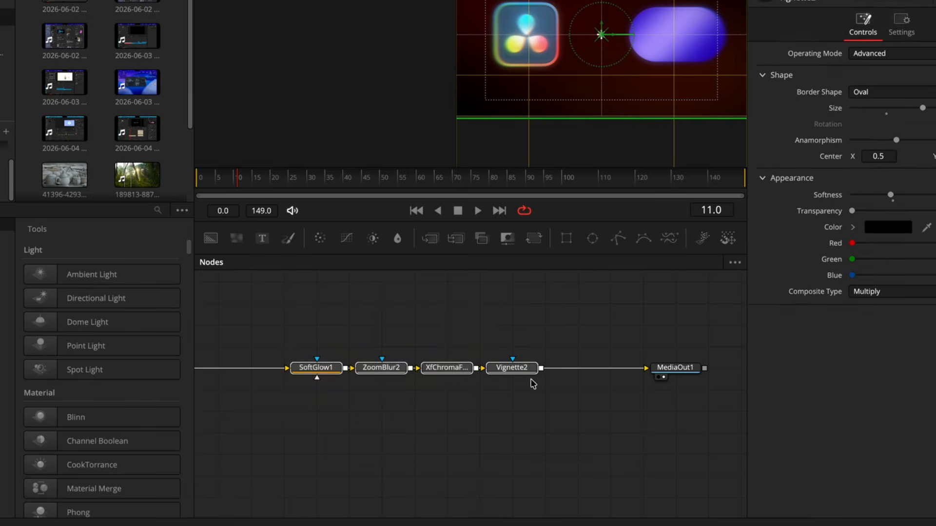
{"action": "right_click", "coordinate": [330, 373]}
{"action": "mouse_move", "coordinate": [412, 144]}
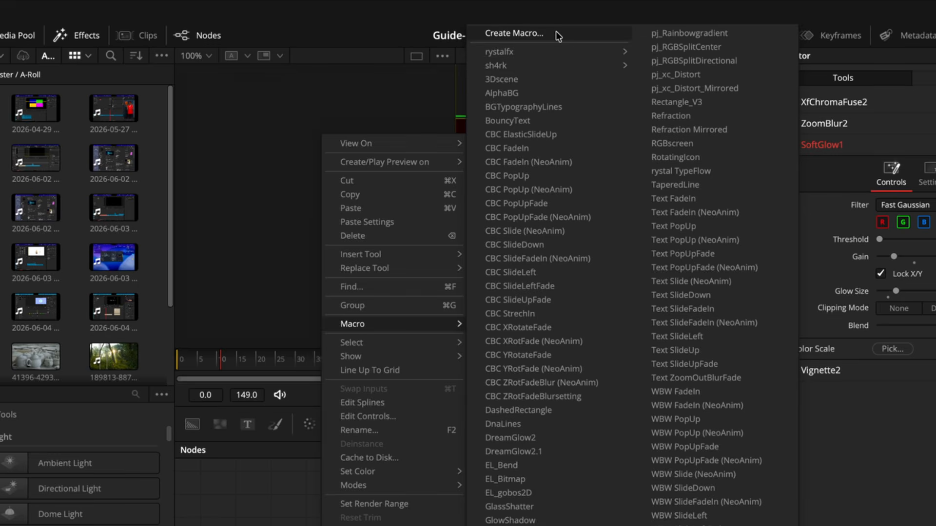
{"action": "left_click", "coordinate": [498, 32]}
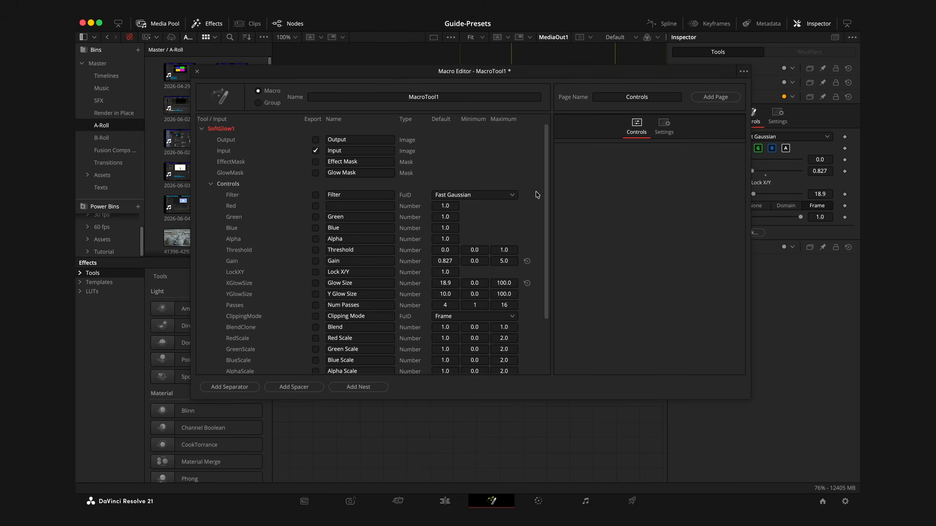
- Set the macro's thumbnail to the _ (1).jpeg image from Downloads and name the macro DreamyEffect
{"action": "mouse_move", "coordinate": [524, 77]}
{"action": "left_mouse_down"}
{"action": "mouse_move", "coordinate": [536, 87]}
{"action": "mouse_move", "coordinate": [537, 76]}
{"action": "left_mouse_up"}
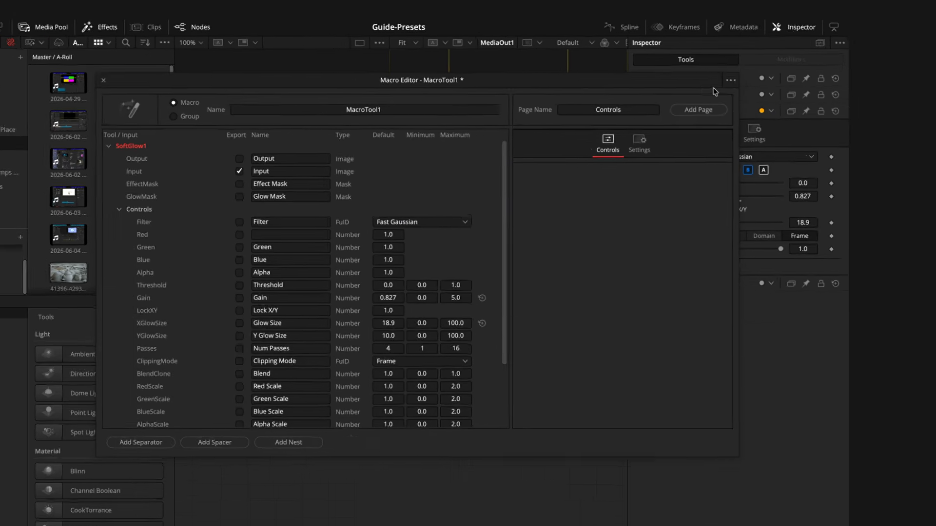
{"action": "left_click", "coordinate": [757, 70]}
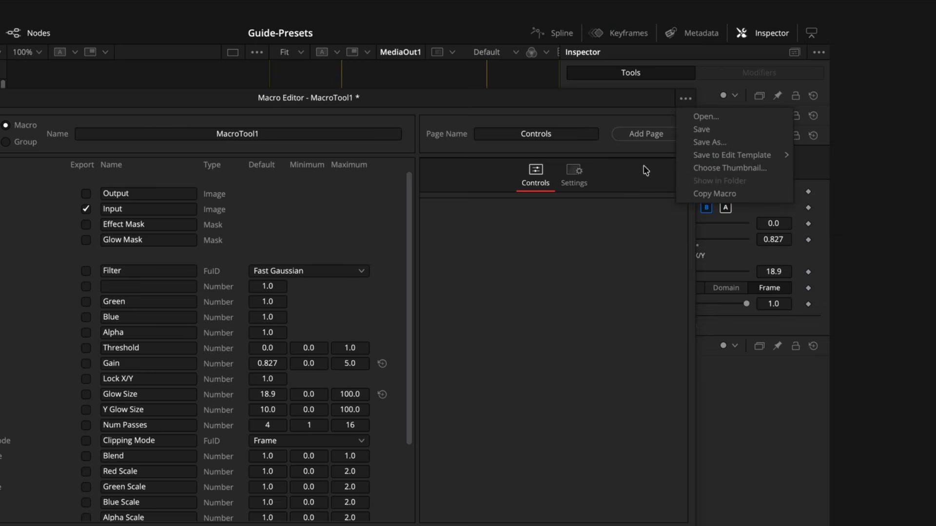
{"action": "left_click", "coordinate": [724, 169]}
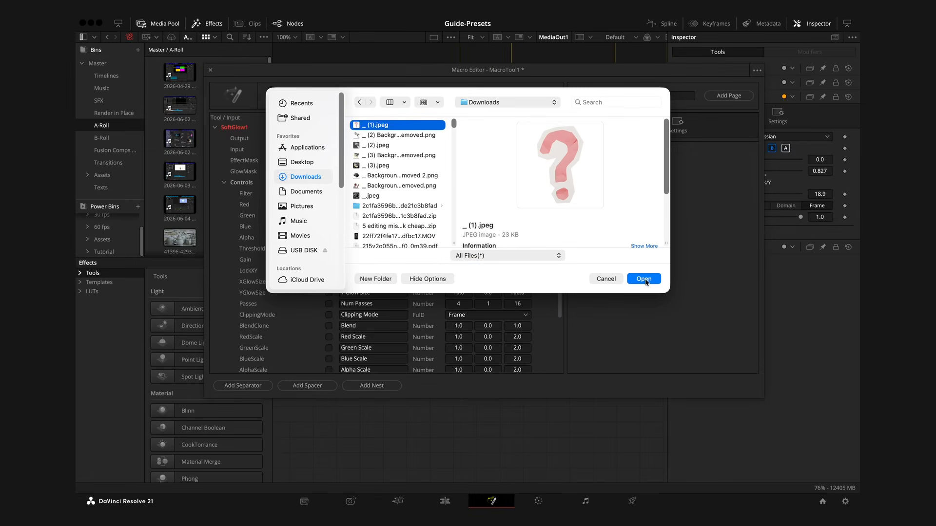
{"action": "left_click", "coordinate": [644, 279]}
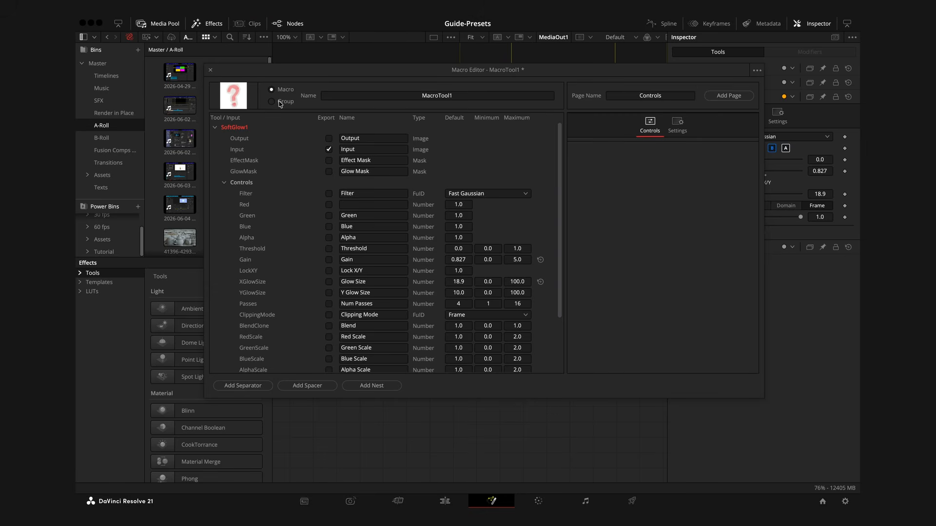
{"action": "left_click", "coordinate": [456, 96]}
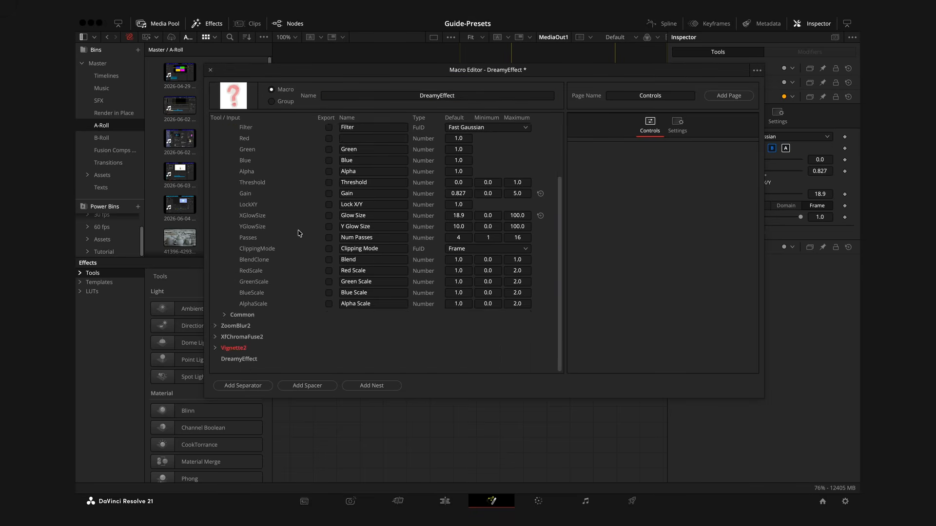
- Examine the macro's tool list from SoftGlow1 to Vignette2, checking which input and output are exported
{"action": "scroll", "coordinate": [289, 224], "scroll_direction": "up", "scroll_amount": 3}
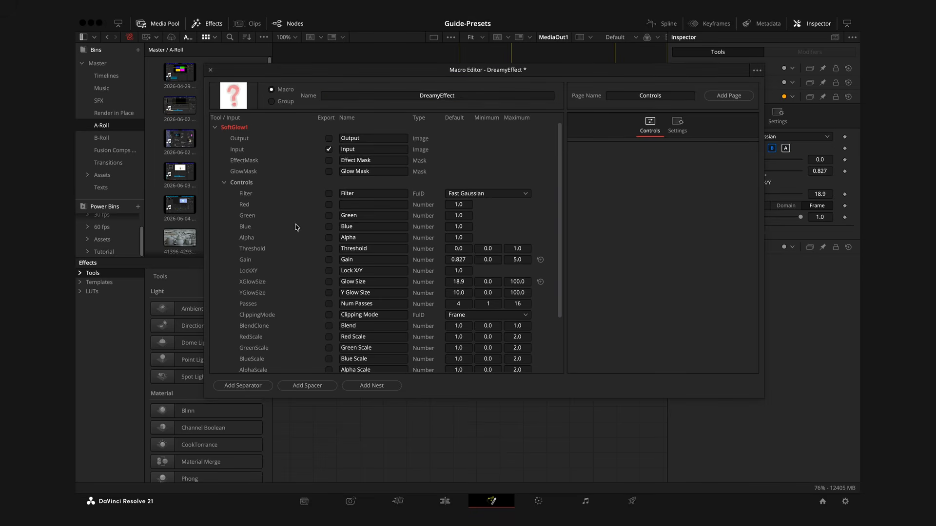
{"action": "scroll", "coordinate": [281, 223], "scroll_direction": "down", "scroll_amount": 3}
{"action": "scroll", "coordinate": [271, 257], "scroll_direction": "up", "scroll_amount": 3}
{"action": "left_click_drag", "start_coordinate": [593, 73], "coordinate": [510, 82]}
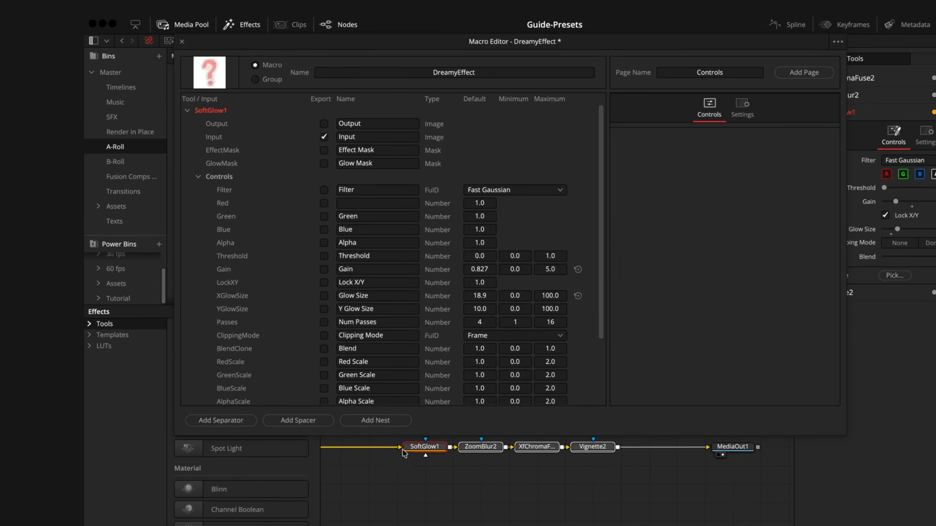
{"action": "scroll", "coordinate": [330, 314], "scroll_direction": "down", "scroll_amount": 3}
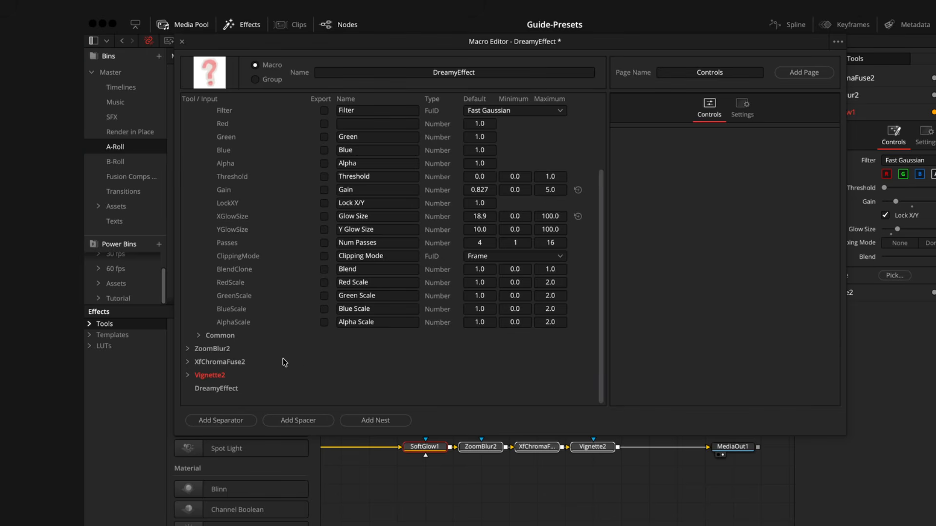
{"action": "left_click", "coordinate": [187, 375]}
{"action": "scroll", "coordinate": [328, 280], "scroll_direction": "down", "scroll_amount": 4}
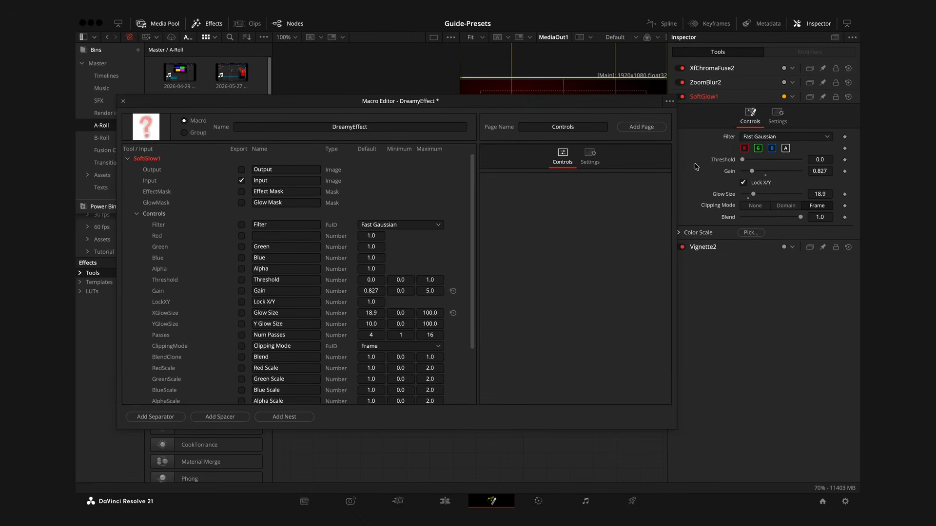
- Export the glow's Gain and Glow Size, the Zoom Amount, the chroma Size, and the vignette's Size and Softness as macro controls
{"action": "left_click_drag", "start_coordinate": [623, 106], "coordinate": [645, 98]}
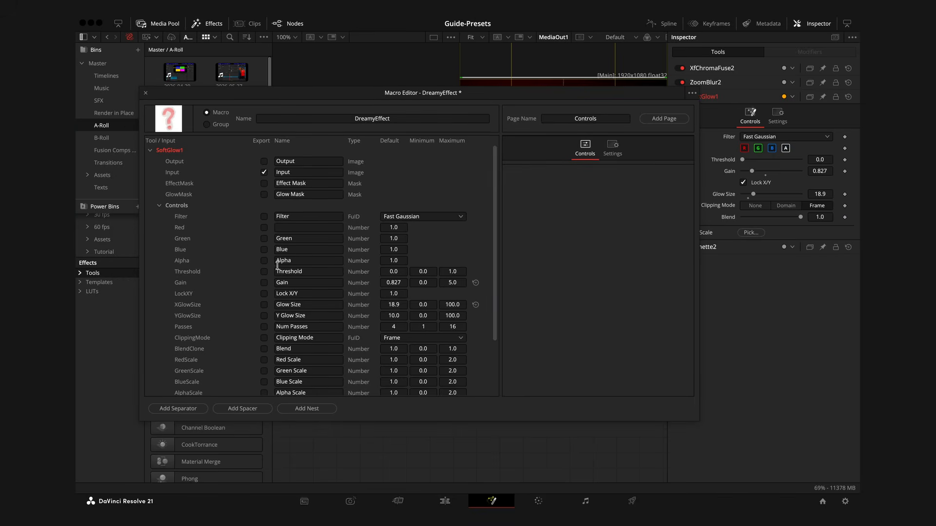
{"action": "scroll", "coordinate": [204, 285], "scroll_direction": "down", "scroll_amount": 3}
{"action": "scroll", "coordinate": [223, 287], "scroll_direction": "up", "scroll_amount": 1}
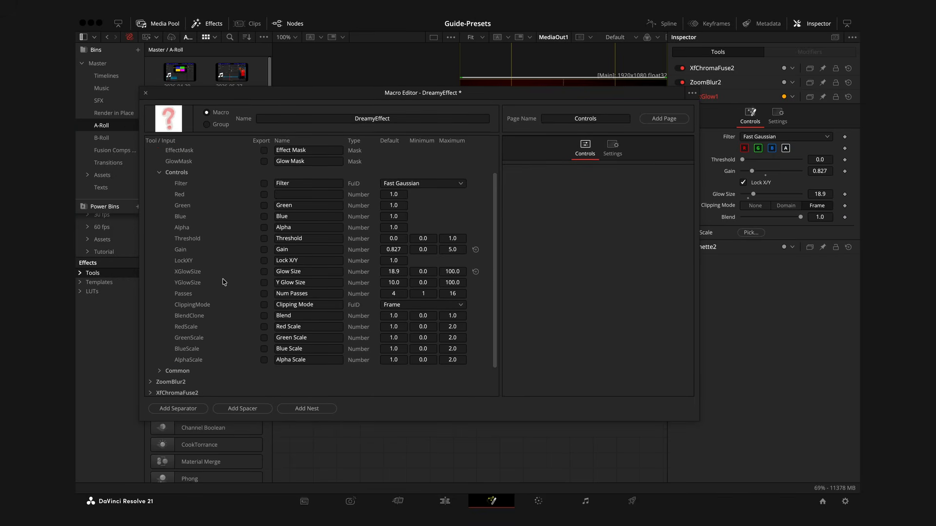
{"action": "left_click", "coordinate": [264, 250]}
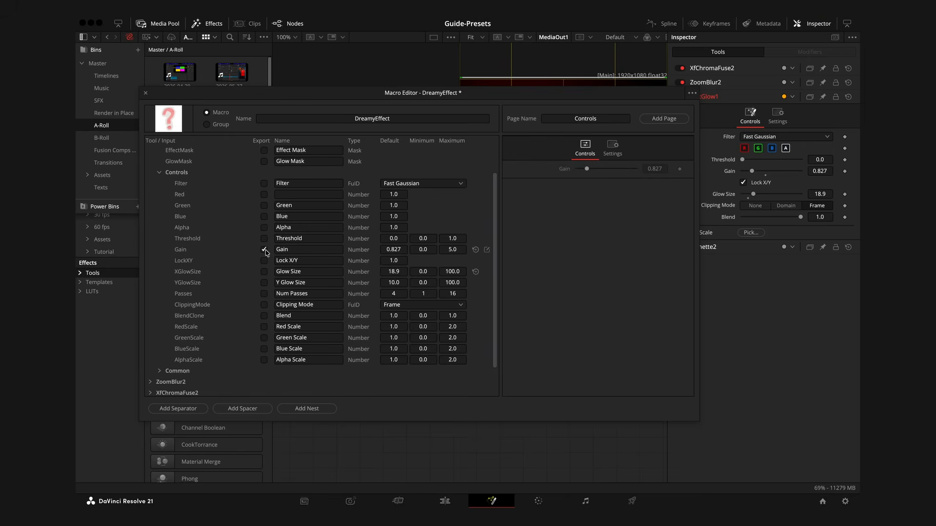
{"action": "left_click", "coordinate": [264, 273]}
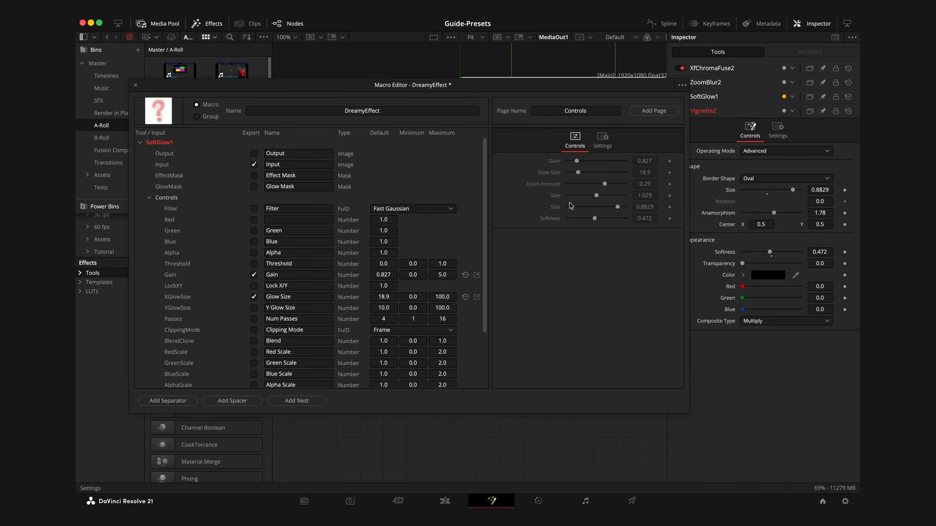
- Set the default of SoftGlow1's Gain control to 0.5 and its maximum to 1
{"action": "scroll", "coordinate": [201, 294], "scroll_direction": "down", "scroll_amount": 3}
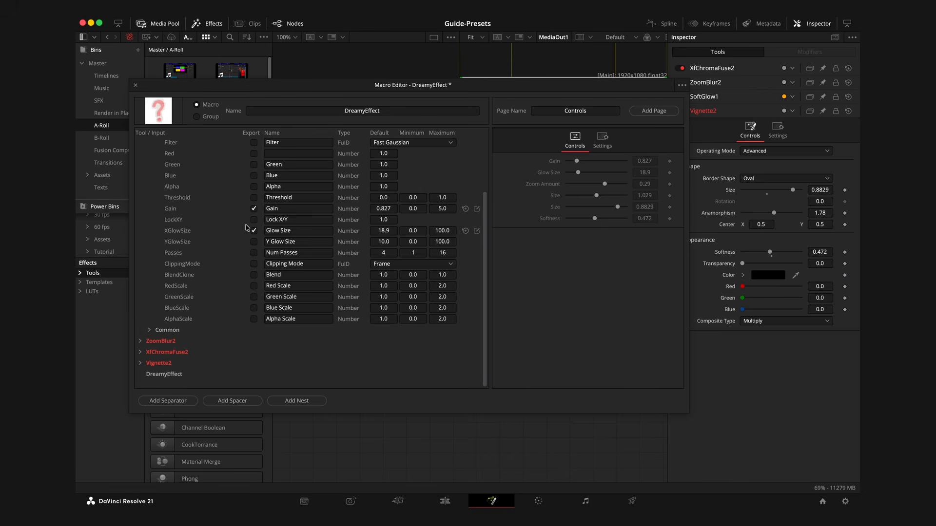
{"action": "scroll", "coordinate": [252, 250], "scroll_direction": "up", "scroll_amount": 2}
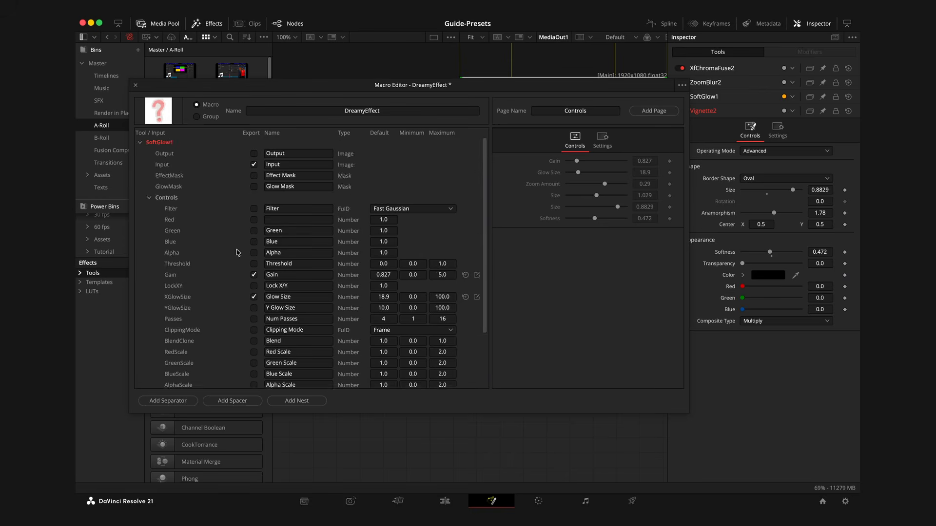
{"action": "scroll", "coordinate": [224, 259], "scroll_direction": "down", "scroll_amount": 2}
{"action": "scroll", "coordinate": [224, 259], "scroll_direction": "up", "scroll_amount": 1}
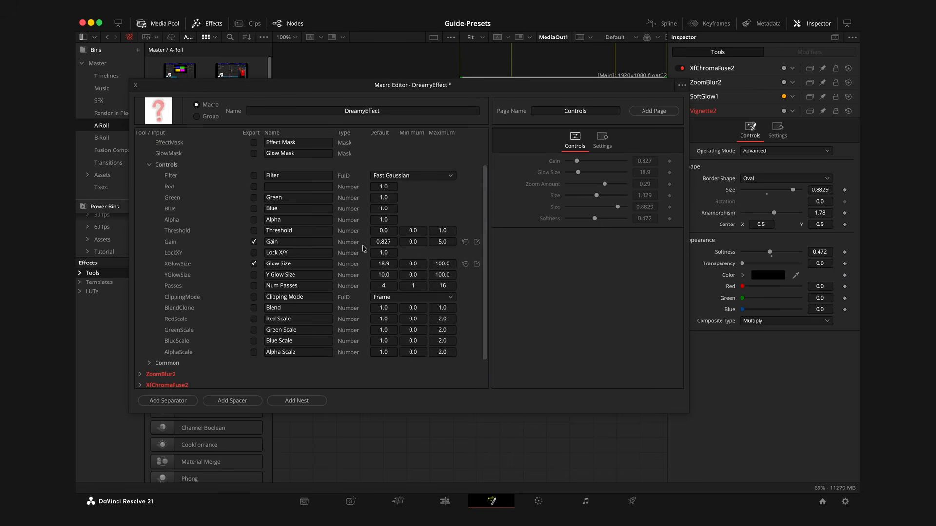
{"action": "scroll", "coordinate": [386, 251], "scroll_direction": "up", "scroll_amount": 1}
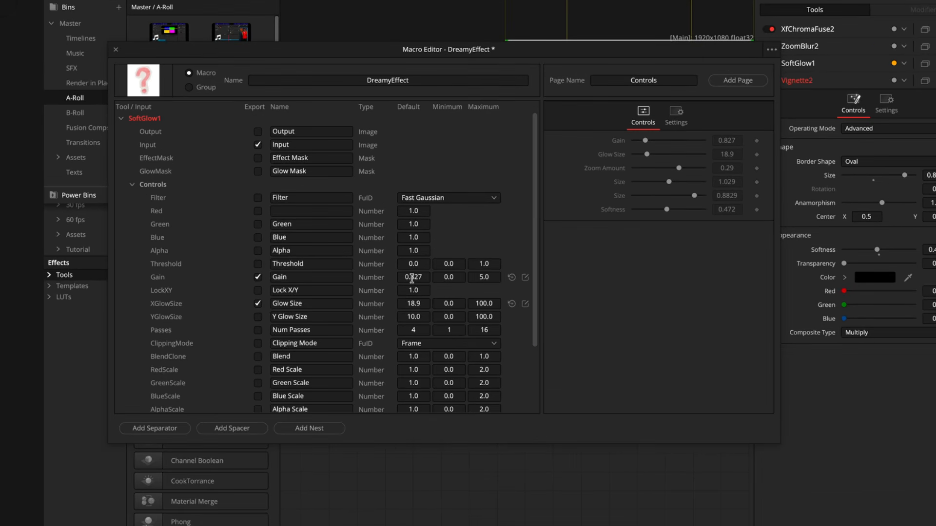
{"action": "left_click", "coordinate": [417, 277]}
{"action": "type", "text": "0.5"}
{"action": "key", "text": "Return"}
{"action": "double_click", "coordinate": [485, 277]}
{"action": "type", "text": "1"}
{"action": "key", "text": "Return"}
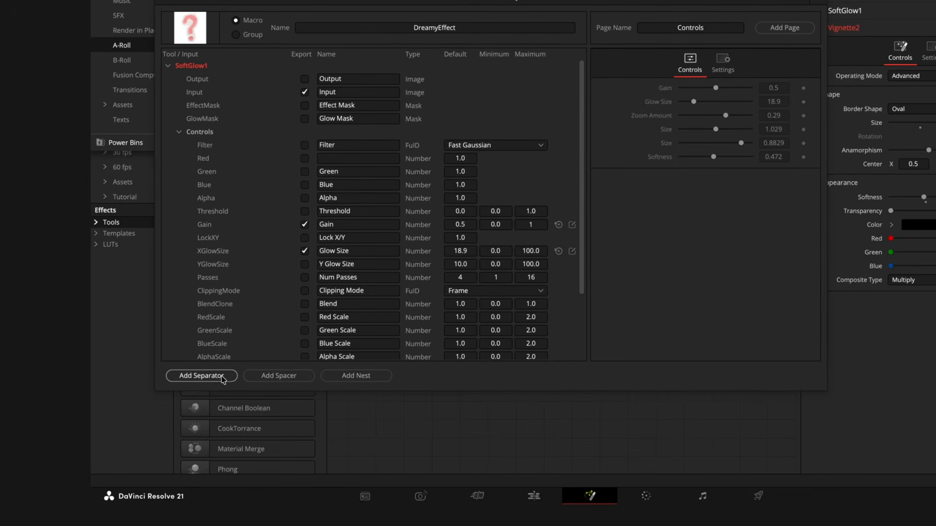
- Add a separator to the macro's controls and place it between Zoom Amount and the chroma Size
{"action": "left_click", "coordinate": [211, 378]}
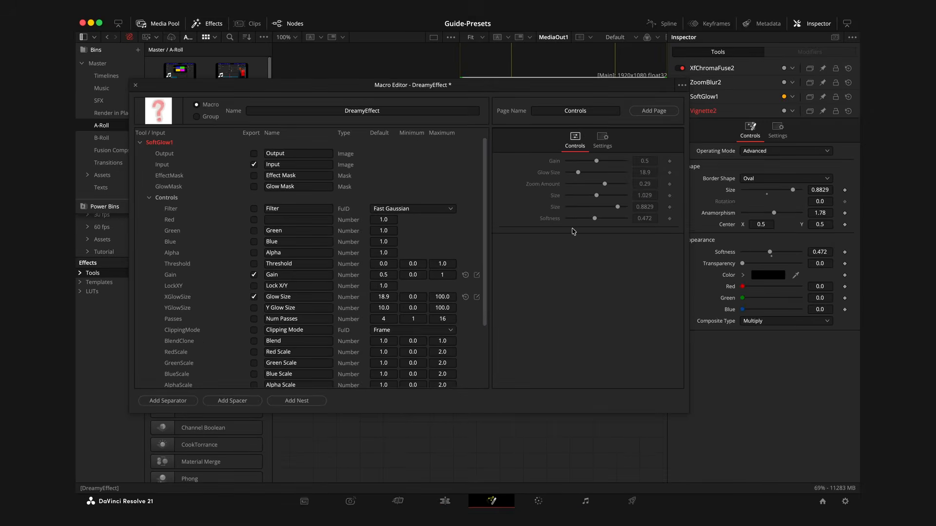
{"action": "left_click_drag", "start_coordinate": [687, 171], "coordinate": [687, 122]}
{"action": "left_click_drag", "start_coordinate": [574, 189], "coordinate": [565, 219]}
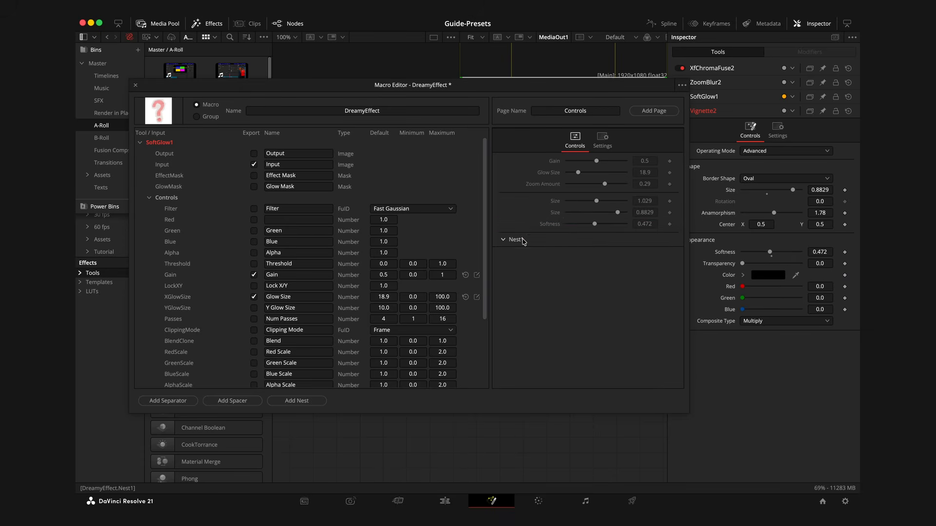
- Add nests named Glow, Zoom Blur, Chroma Fuse and Vignette, and arrange the matching macro controls under each
{"action": "left_click", "coordinate": [309, 401]}
{"action": "scroll", "coordinate": [296, 381], "scroll_direction": "down", "scroll_amount": 5}
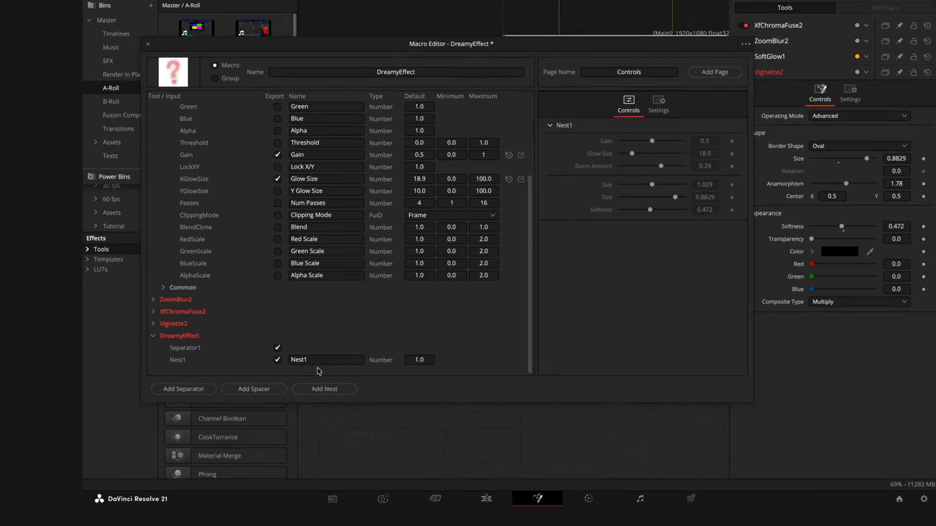
{"action": "left_click", "coordinate": [291, 373]}
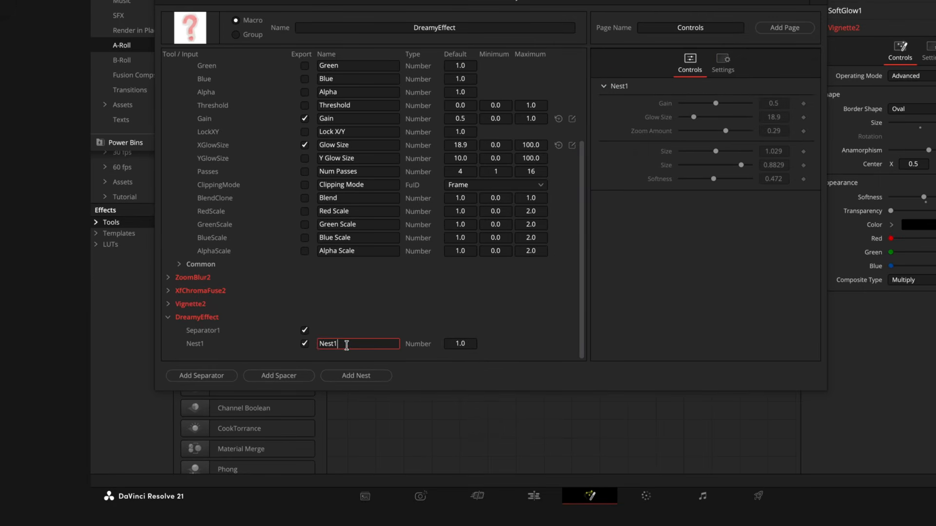
{"action": "double_click", "coordinate": [343, 344]}
{"action": "type", "text": "Glow"}
{"action": "key", "text": "Return"}
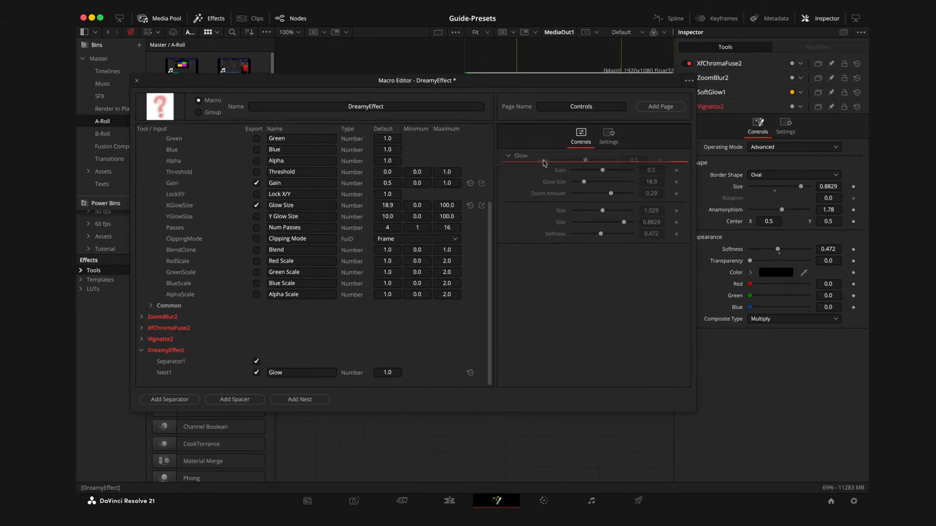
{"action": "left_click_drag", "start_coordinate": [662, 110], "coordinate": [661, 113]}
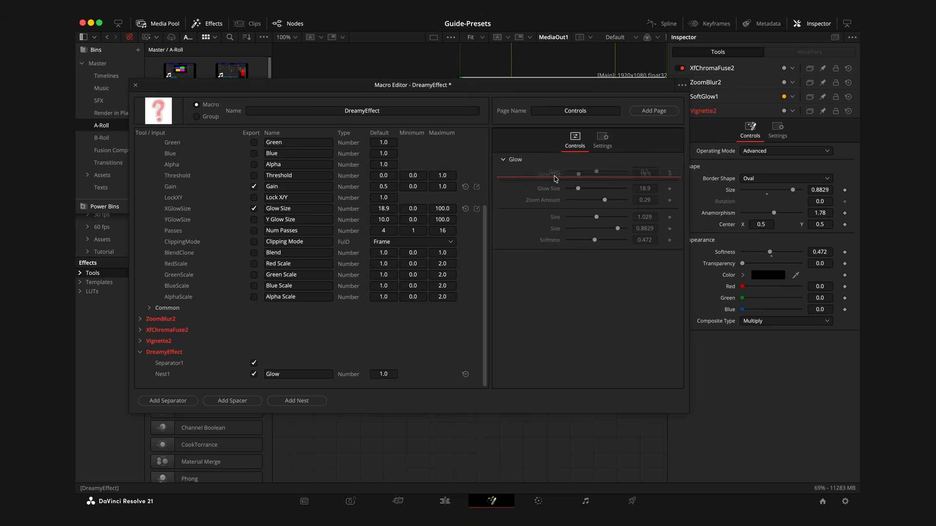
{"action": "left_click_drag", "start_coordinate": [555, 179], "coordinate": [556, 180]}
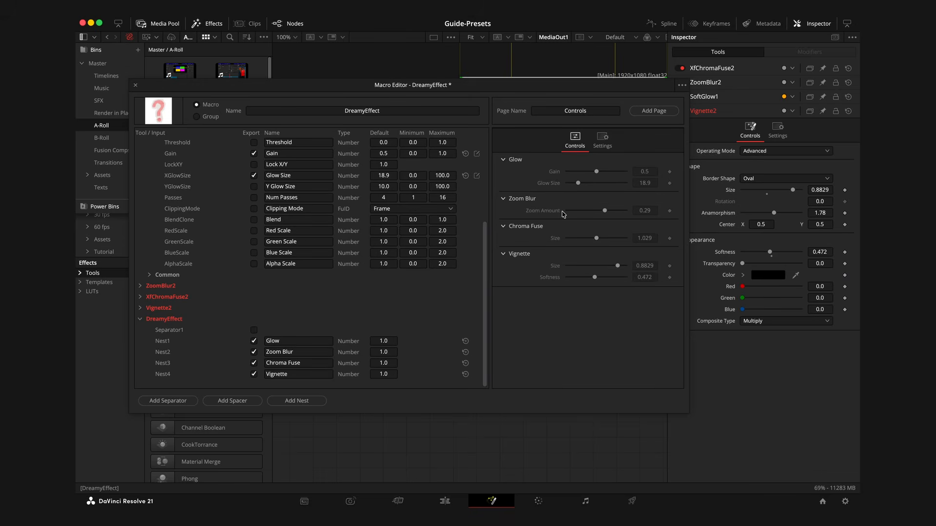
- Add two pages to the macro's controls and rename the first new page Tutorial
{"action": "left_click", "coordinate": [656, 111]}
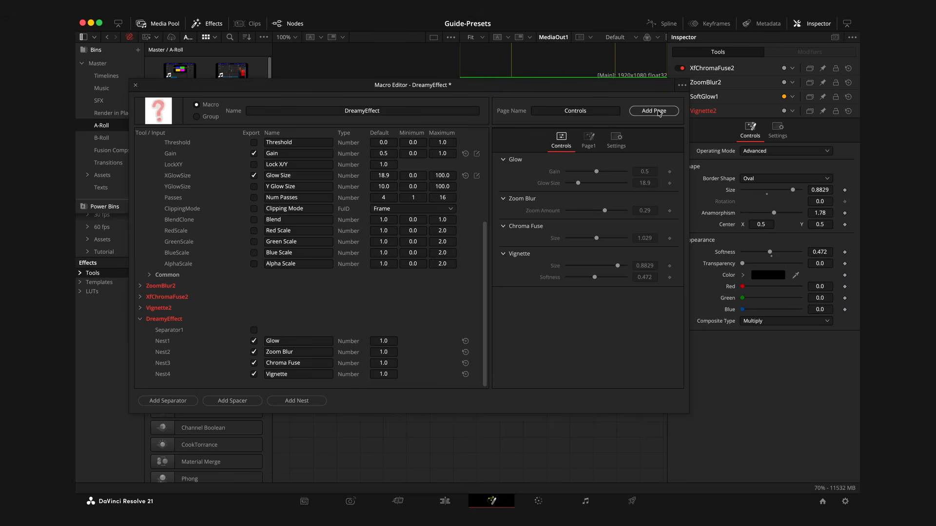
{"action": "left_click", "coordinate": [660, 114]}
{"action": "left_click", "coordinate": [575, 141]}
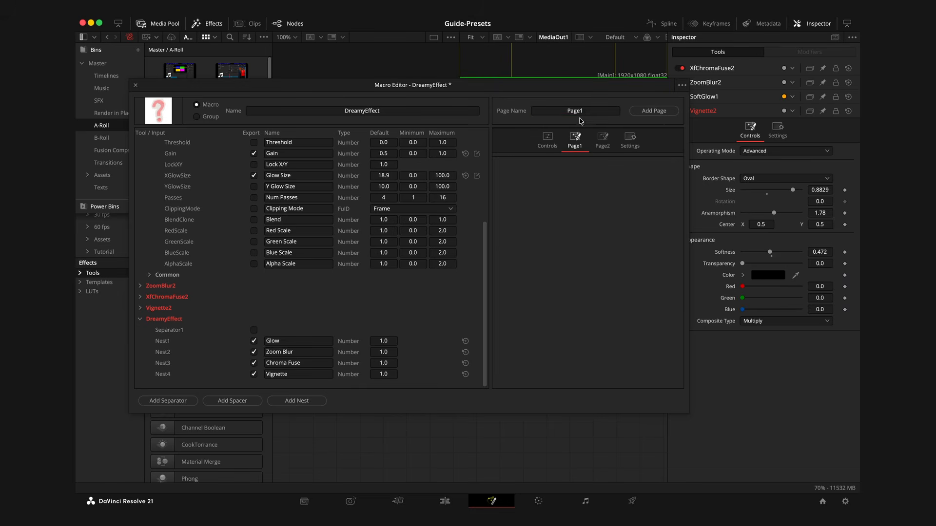
{"action": "left_click", "coordinate": [584, 111]}
{"action": "left_click_drag", "start_coordinate": [584, 111], "coordinate": [529, 109]}
{"action": "type", "text": "Tutorial"}
{"action": "key", "text": "Return"}
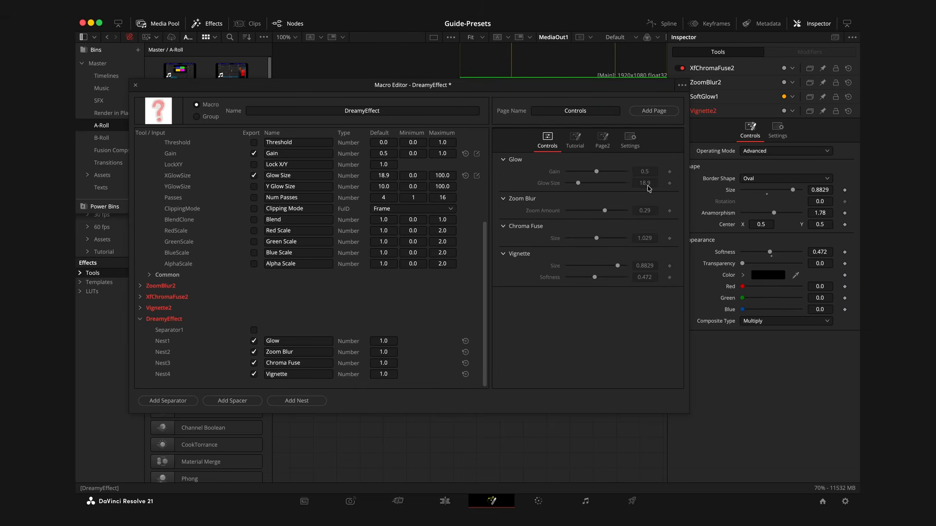
- Save the macro as DreamyEffect in Fusion's Macros folder
{"action": "left_click", "coordinate": [682, 86]}
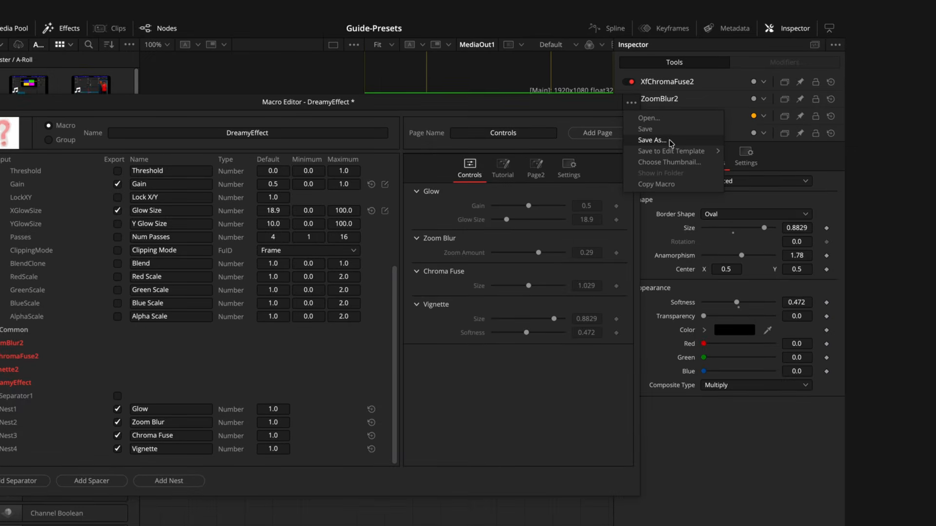
{"action": "left_click", "coordinate": [674, 145]}
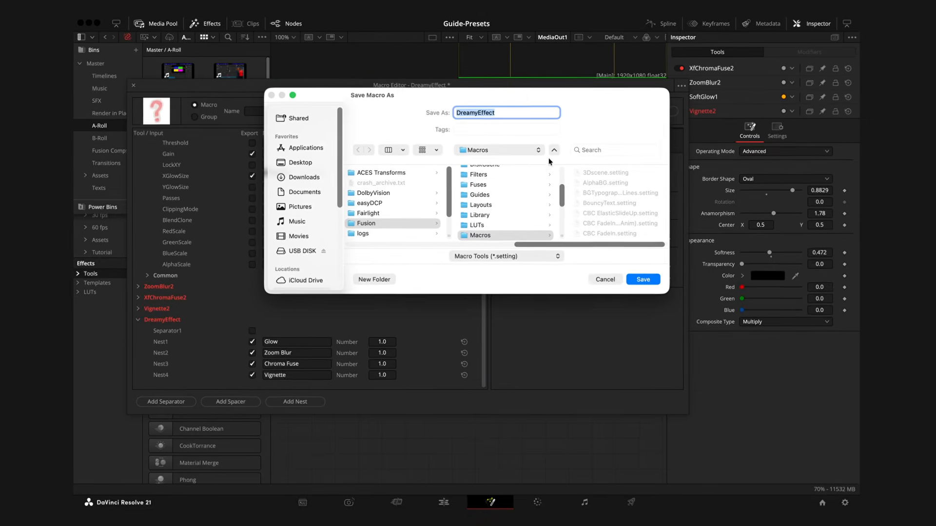
{"action": "left_click", "coordinate": [649, 283]}
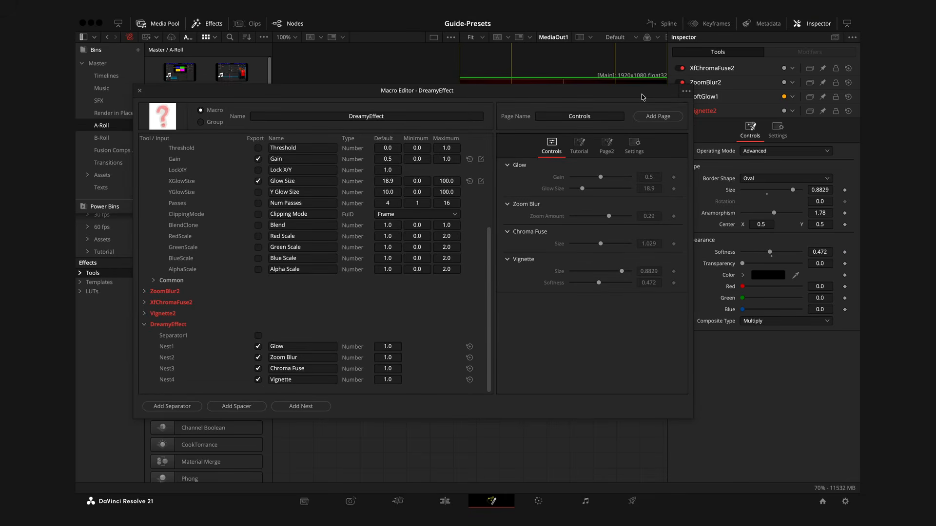
- Save the DreamyEffect macro as an edit-page Effect template and close the Macro Editor
{"action": "left_click", "coordinate": [685, 93]}
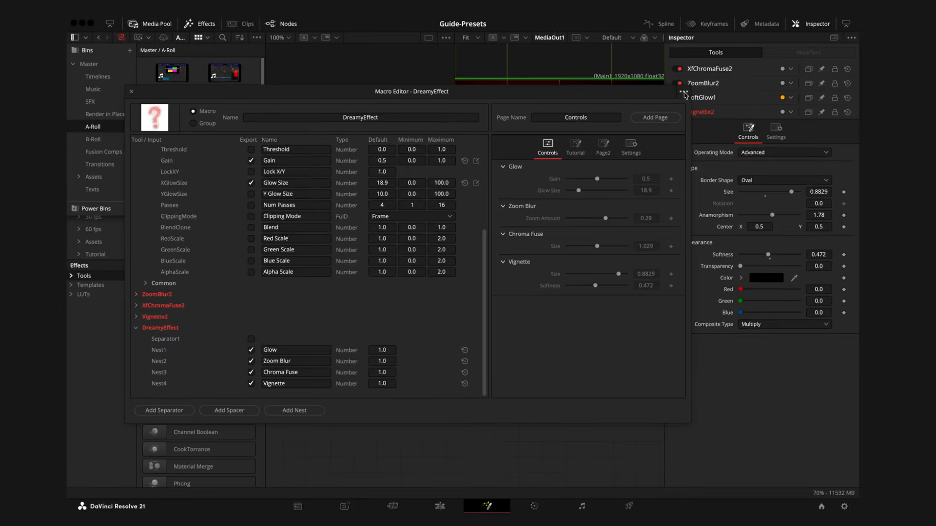
{"action": "mouse_move", "coordinate": [730, 135]}
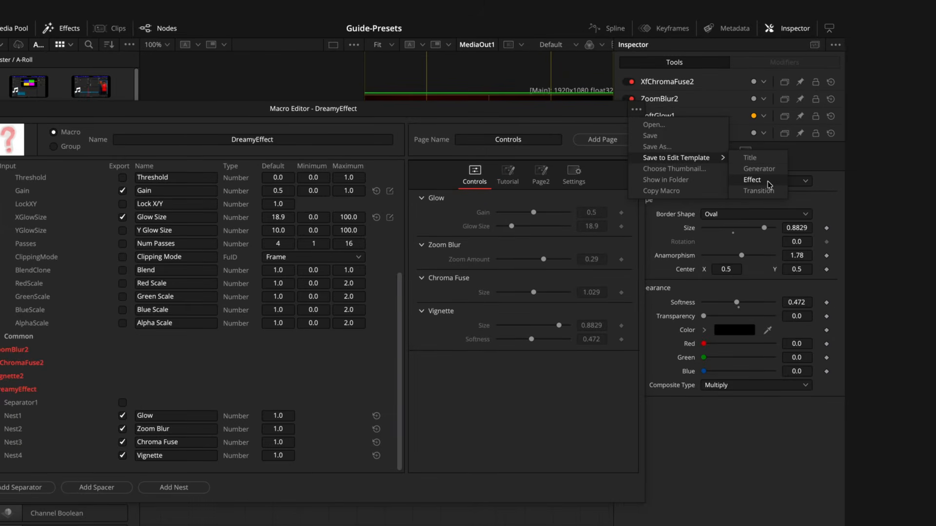
{"action": "left_click", "coordinate": [767, 183]}
{"action": "left_click", "coordinate": [140, 91]}
- Pull the SoftGlow-to-Vignette nodes out of the chain and insert a DreamyEffect macro node between Merge2 and MediaOut1
{"action": "left_click", "coordinate": [360, 377]}
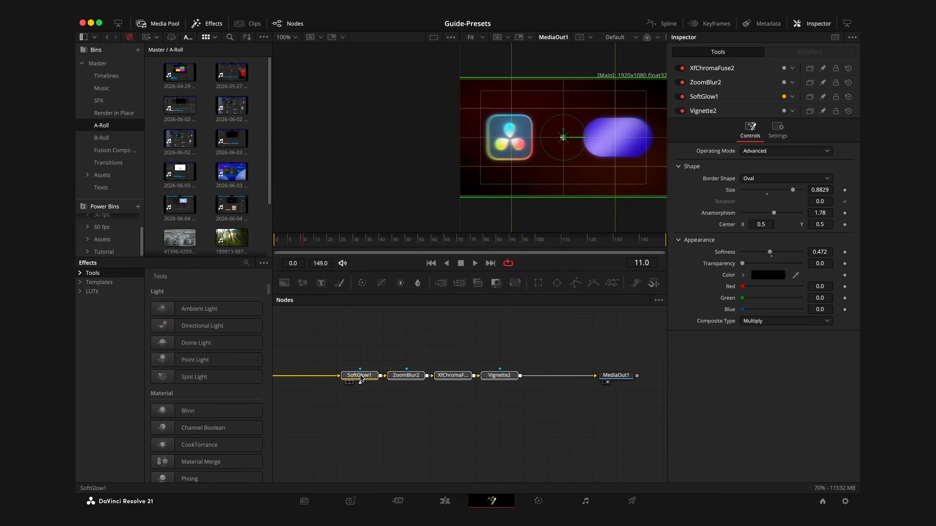
{"action": "left_click_drag", "start_coordinate": [360, 377], "coordinate": [360, 439]}
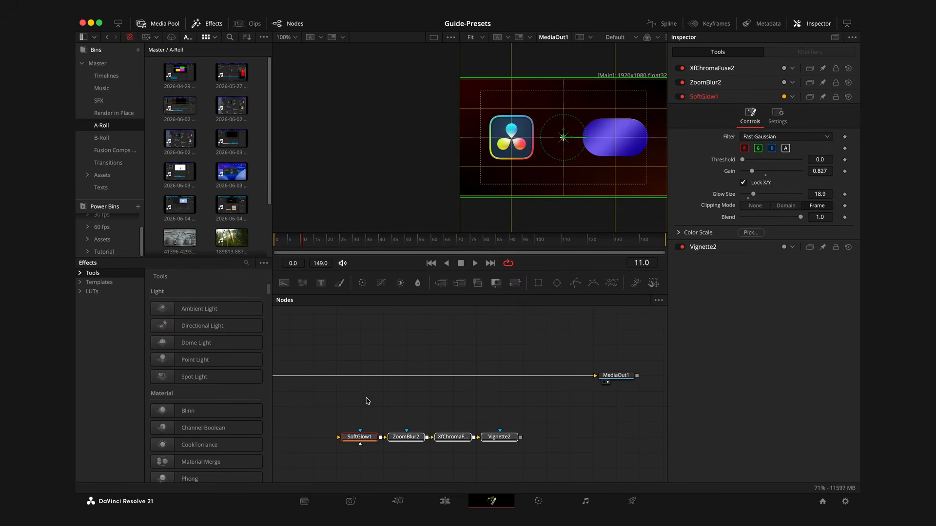
{"action": "left_click", "coordinate": [453, 334]}
{"action": "key", "text": "shift+space"}
{"action": "type", "text": "dve"}
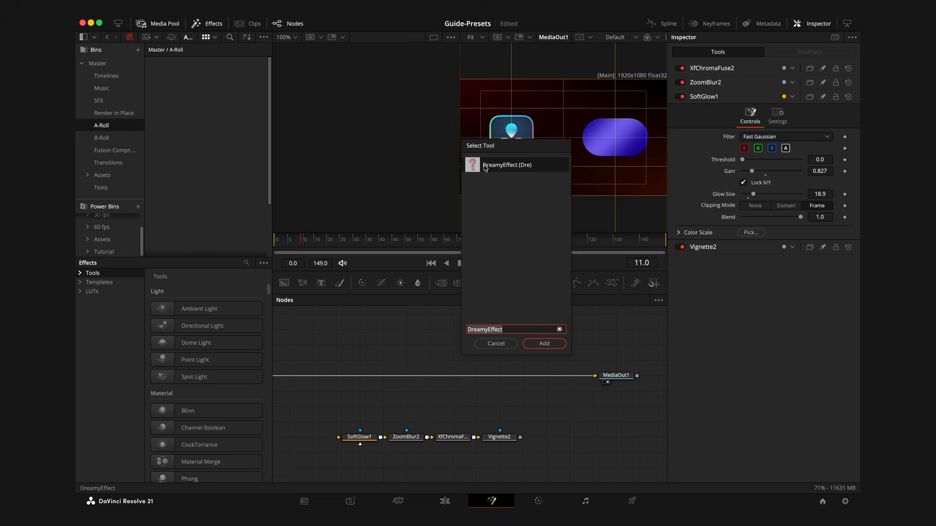
{"action": "left_click", "coordinate": [545, 343]}
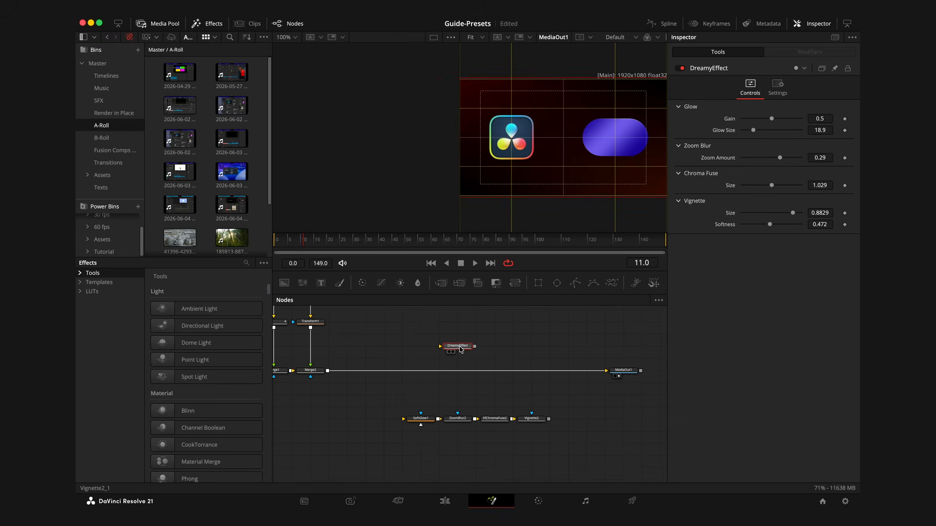
{"action": "left_click_drag", "start_coordinate": [460, 349], "coordinate": [474, 372]}
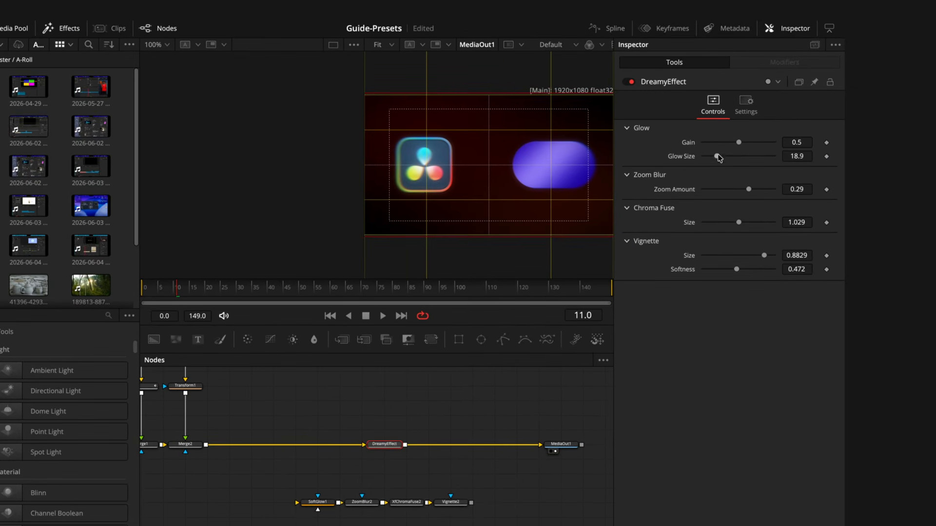
- Set DreamyEffect's Gain to 0.764, Glow Size to 39.4, Zoom Amount to 0.14 and chroma Size to 2.59, and lower the Vignette's values
{"action": "left_click_drag", "start_coordinate": [719, 160], "coordinate": [757, 143]}
{"action": "left_click_drag", "start_coordinate": [748, 189], "coordinate": [764, 189]}
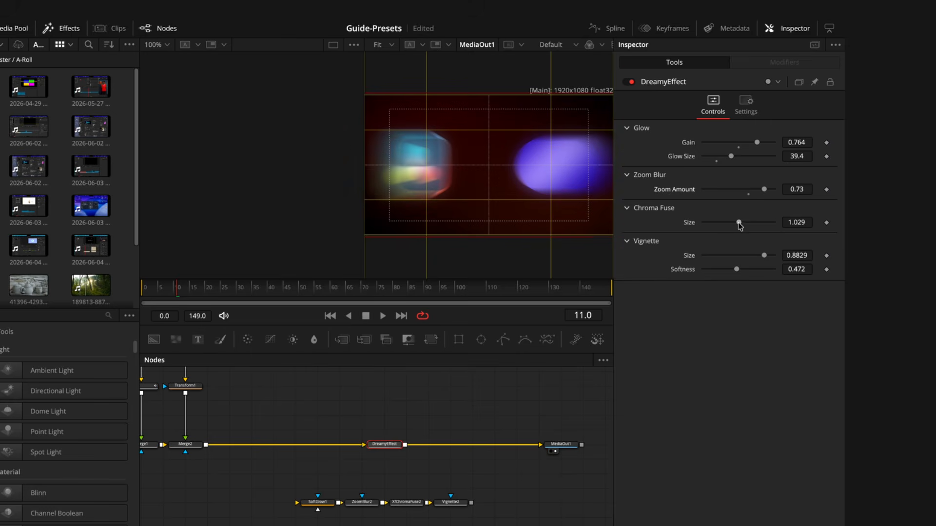
{"action": "left_click_drag", "start_coordinate": [738, 222], "coordinate": [752, 223]}
{"action": "left_click_drag", "start_coordinate": [763, 190], "coordinate": [744, 190]}
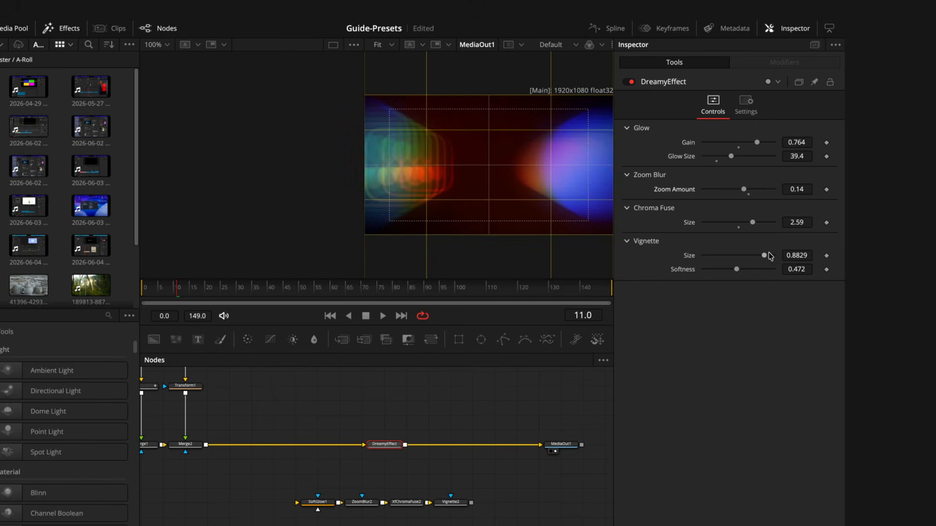
{"action": "left_click_drag", "start_coordinate": [764, 255], "coordinate": [743, 264]}
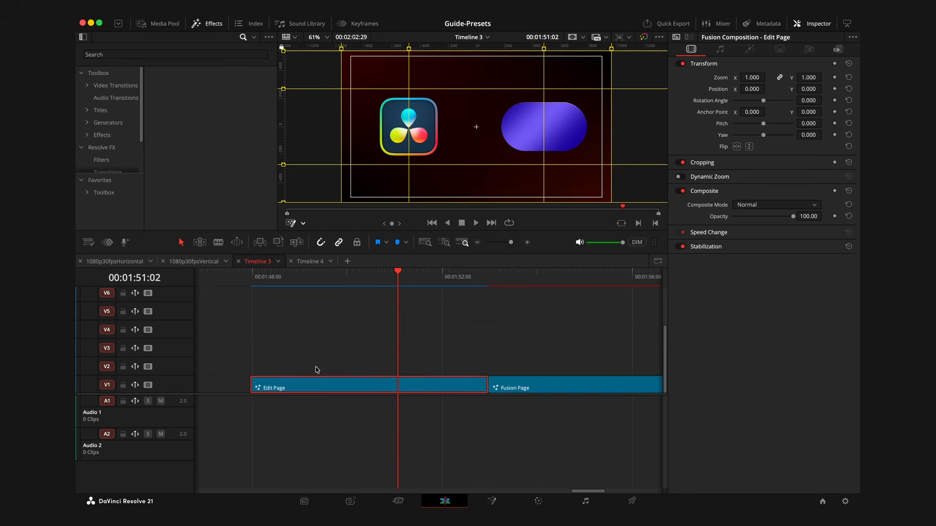
- Search the edit page's effects for DreamyEffect and apply it to the Edit Page clip on V1
{"action": "left_click", "coordinate": [104, 137]}
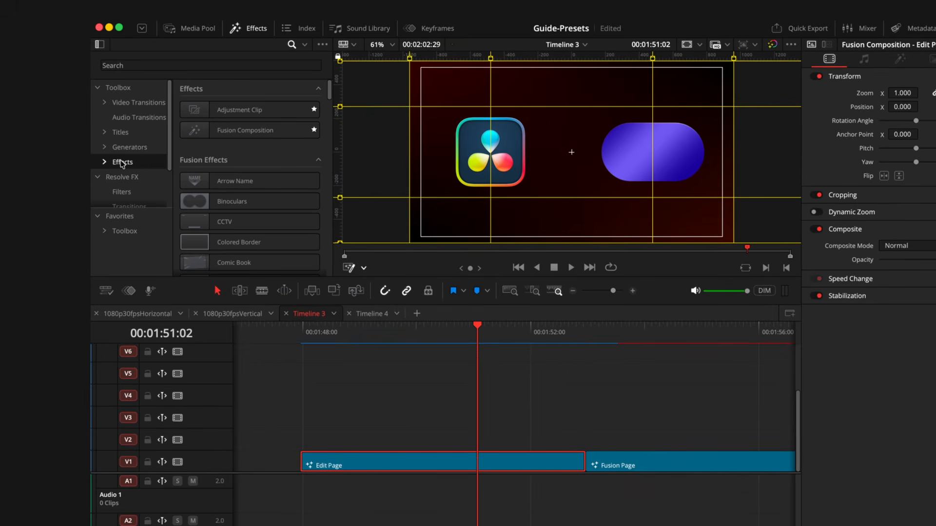
{"action": "left_click", "coordinate": [151, 66]}
{"action": "type", "text": "drea"}
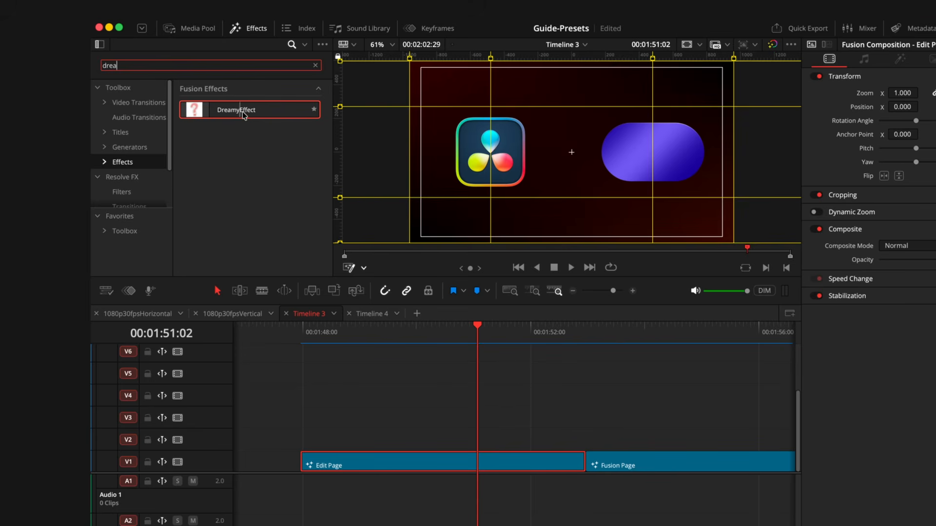
{"action": "left_click", "coordinate": [238, 113]}
{"action": "left_click_drag", "start_coordinate": [238, 113], "coordinate": [384, 469]}
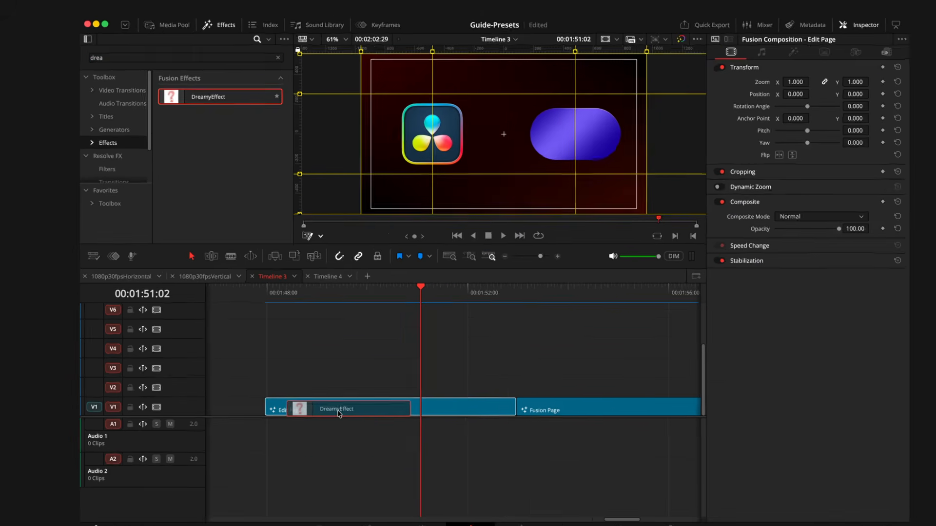
{"action": "left_click_drag", "start_coordinate": [339, 413], "coordinate": [340, 414]}
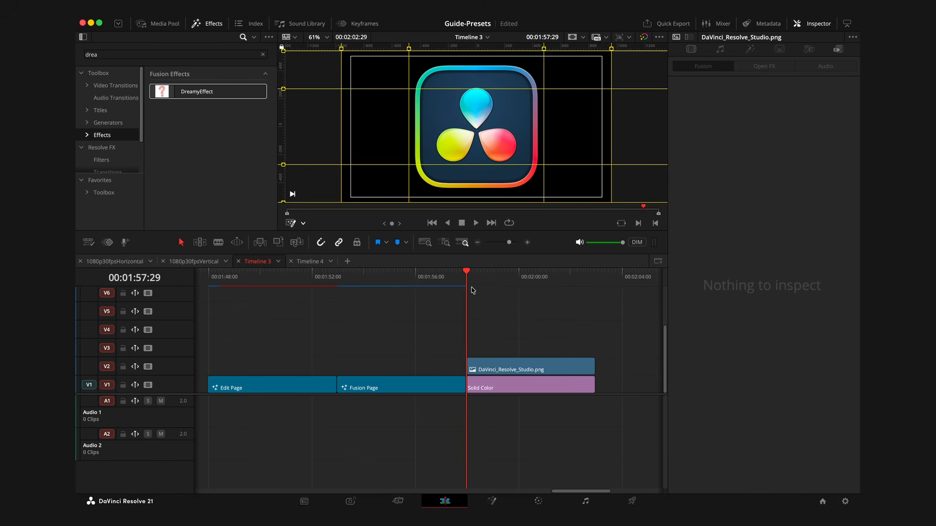
- Move the DaVinci_Resolve_Studio.png clip up to track V3 and apply DreamyEffect to it
{"action": "mouse_move", "coordinate": [469, 282]}
{"action": "left_mouse_down"}
{"action": "mouse_move", "coordinate": [494, 283]}
{"action": "mouse_move", "coordinate": [475, 283]}
{"action": "left_mouse_up"}
{"action": "left_click", "coordinate": [513, 368]}
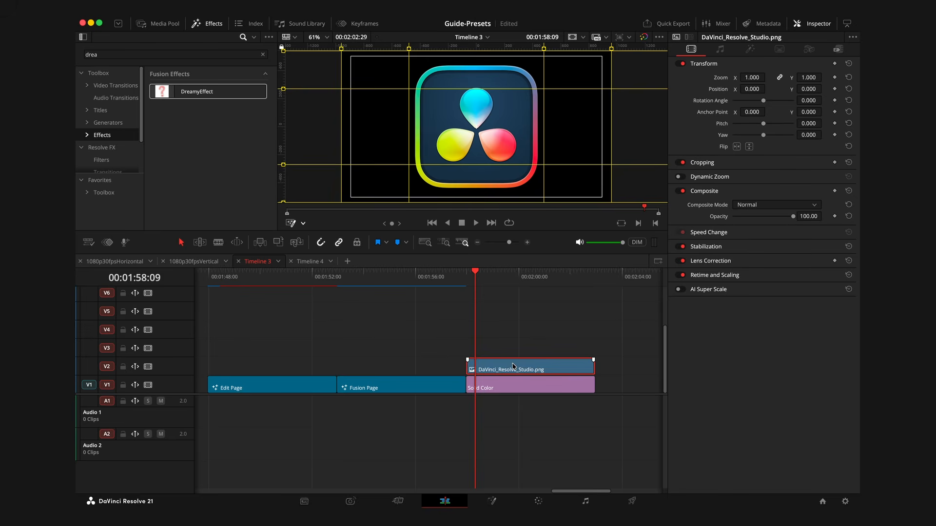
{"action": "left_click_drag", "start_coordinate": [513, 367], "coordinate": [507, 354]}
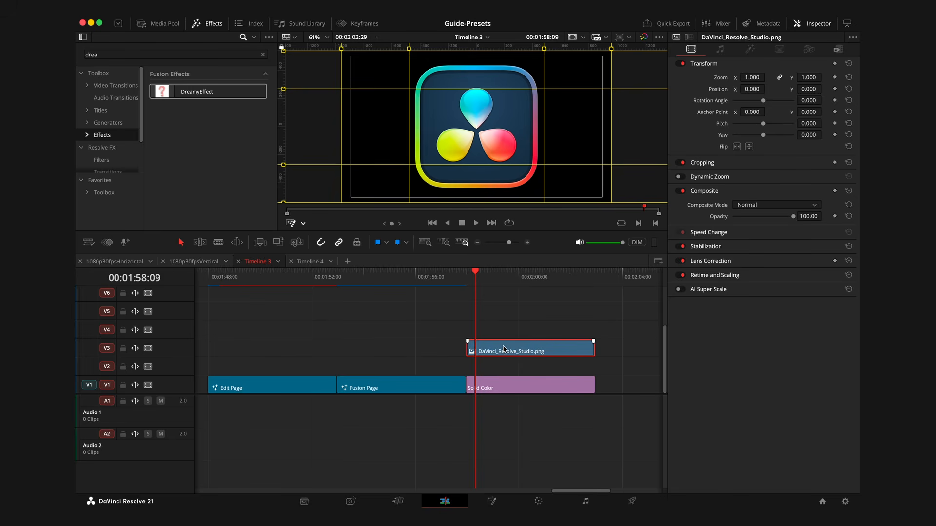
{"action": "left_click_drag", "start_coordinate": [191, 92], "coordinate": [486, 350]}
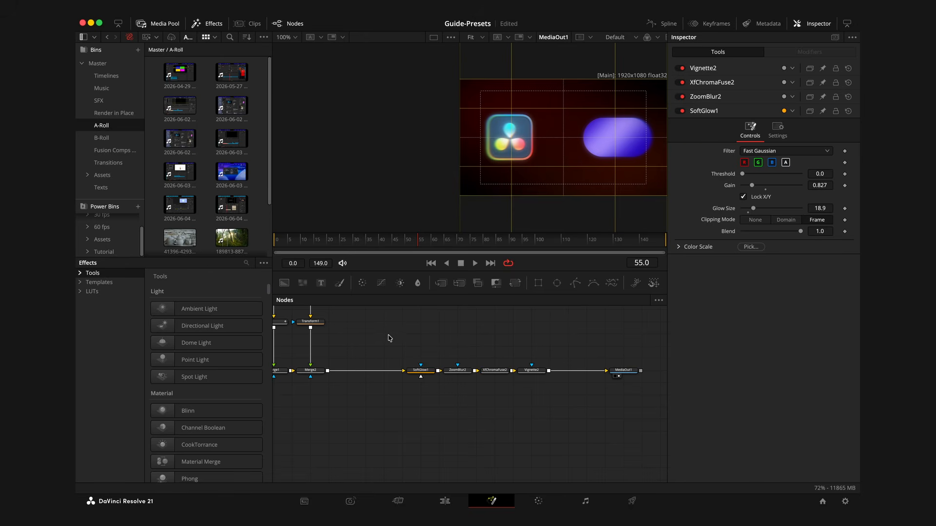
- Copy the SoftGlow1, ZoomBlur2, XfChromaFuse2 and Vignette2 nodes from Fusion and import them into Macro Lab in the browser
{"action": "left_click_drag", "start_coordinate": [389, 337], "coordinate": [567, 412]}
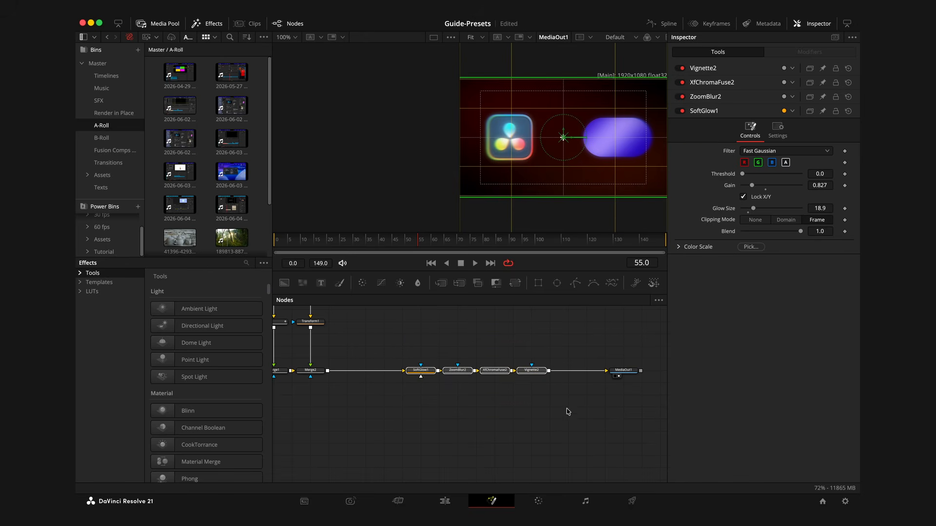
{"action": "key", "text": "super+c"}
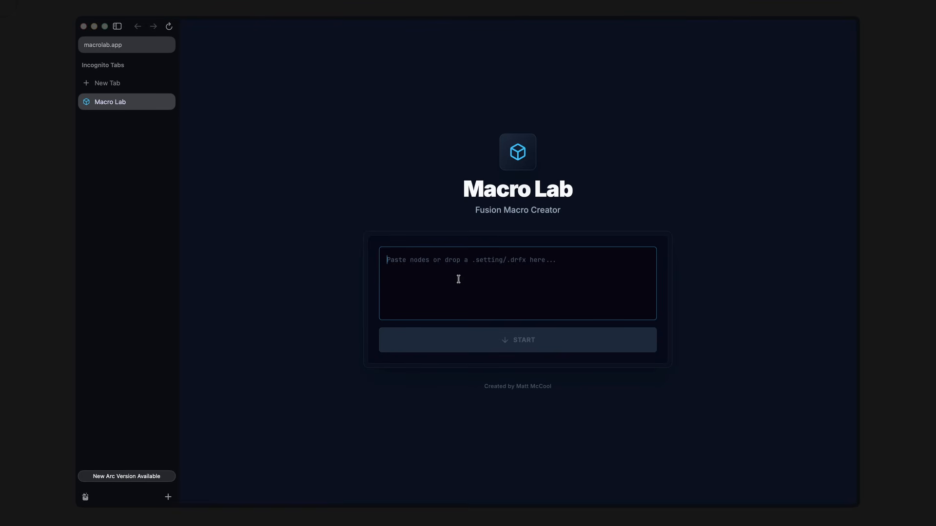
{"action": "left_click", "coordinate": [466, 272]}
{"action": "key", "text": "super+v"}
{"action": "scroll", "coordinate": [507, 280], "scroll_direction": "up", "scroll_amount": 10}
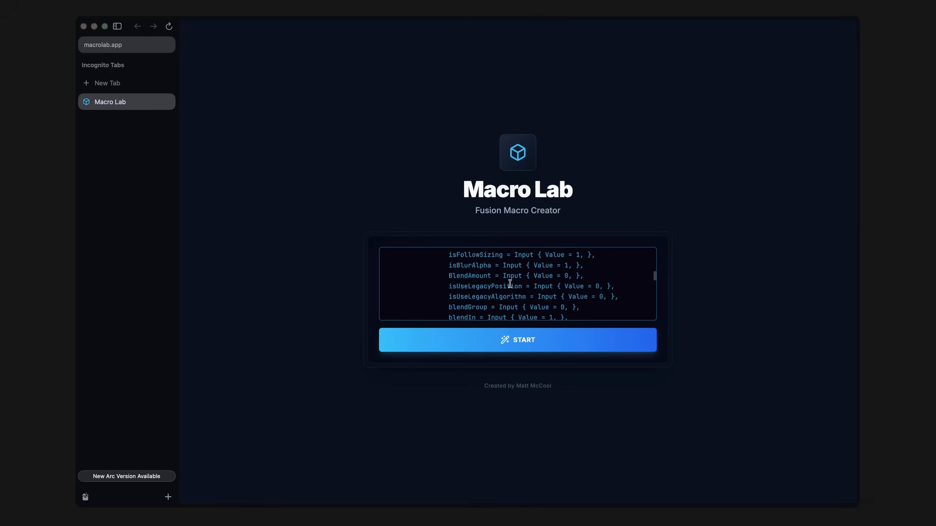
{"action": "scroll", "coordinate": [506, 282], "scroll_direction": "up", "scroll_amount": 5}
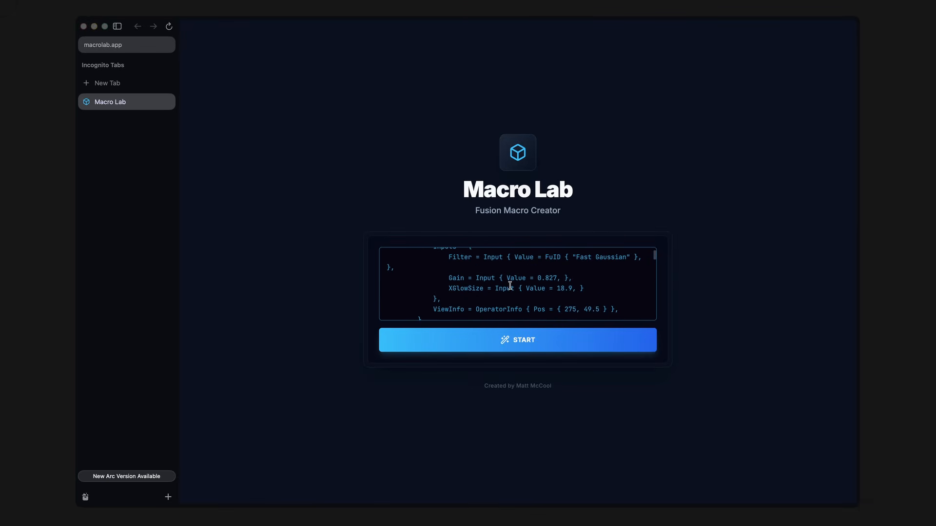
{"action": "scroll", "coordinate": [510, 285], "scroll_direction": "up", "scroll_amount": 5}
{"action": "left_click", "coordinate": [520, 340]}
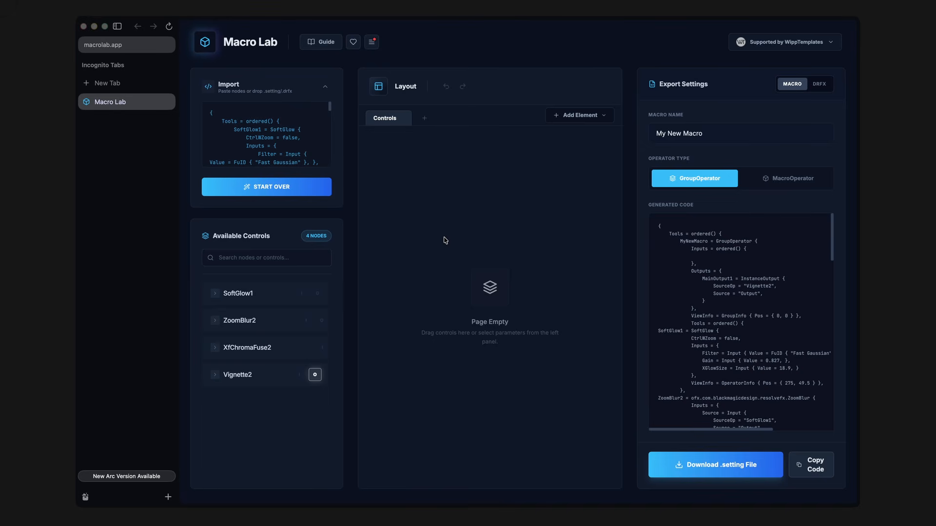
- Make SoftGlow1 the macro's first main input and add the Gain, Glow Size, Zoom Amount and Size controls to the layout
{"action": "left_click", "coordinate": [302, 294]}
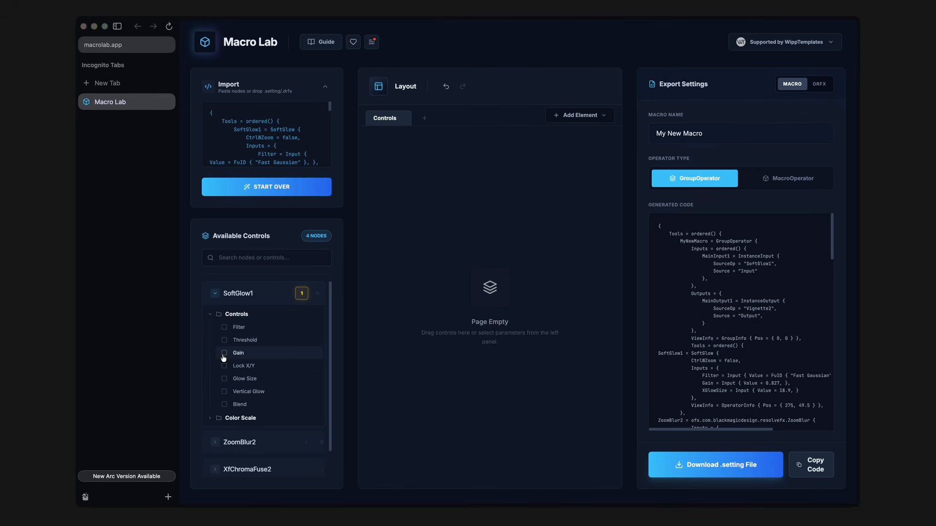
{"action": "left_click", "coordinate": [224, 353]}
{"action": "left_click", "coordinate": [224, 379]}
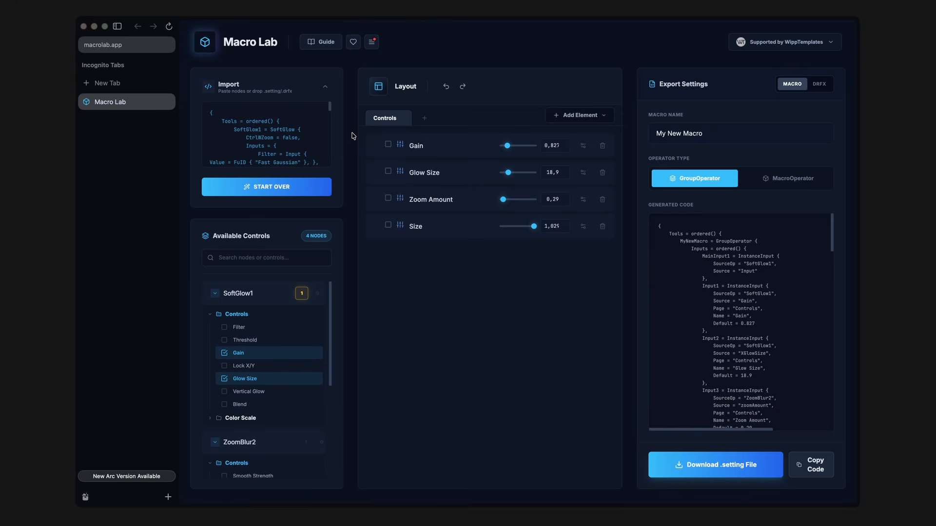
- Group the Gain and Glow Size controls under a label named Glow
{"action": "left_click", "coordinate": [388, 144]}
{"action": "left_click", "coordinate": [388, 171]}
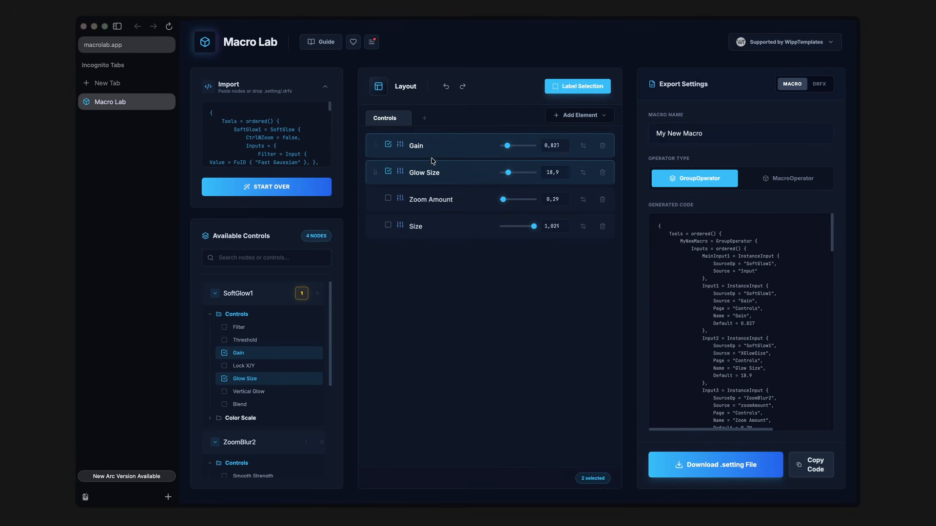
{"action": "left_click", "coordinate": [578, 86]}
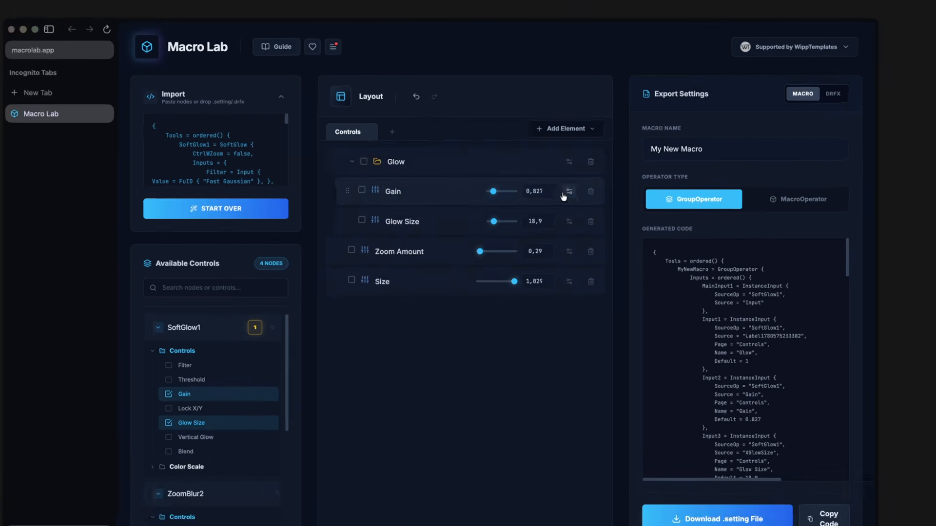
- Look through the Gain control's settings and its available control types, then close them without making changes
{"action": "left_click", "coordinate": [569, 191]}
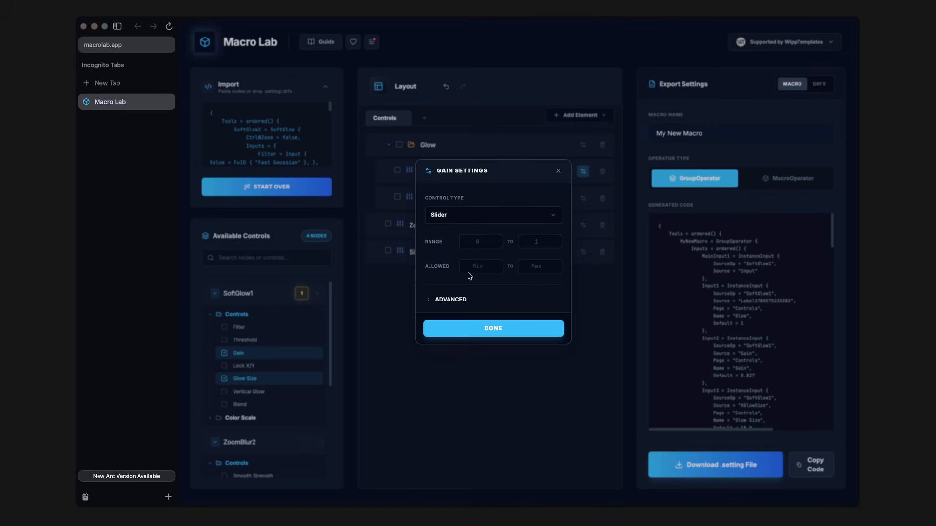
{"action": "left_click", "coordinate": [465, 219]}
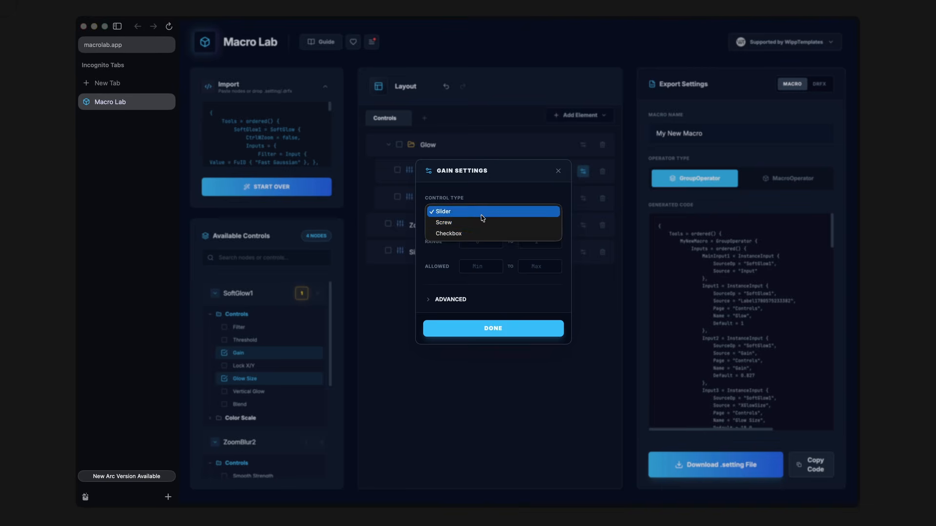
{"action": "left_click", "coordinate": [548, 177]}
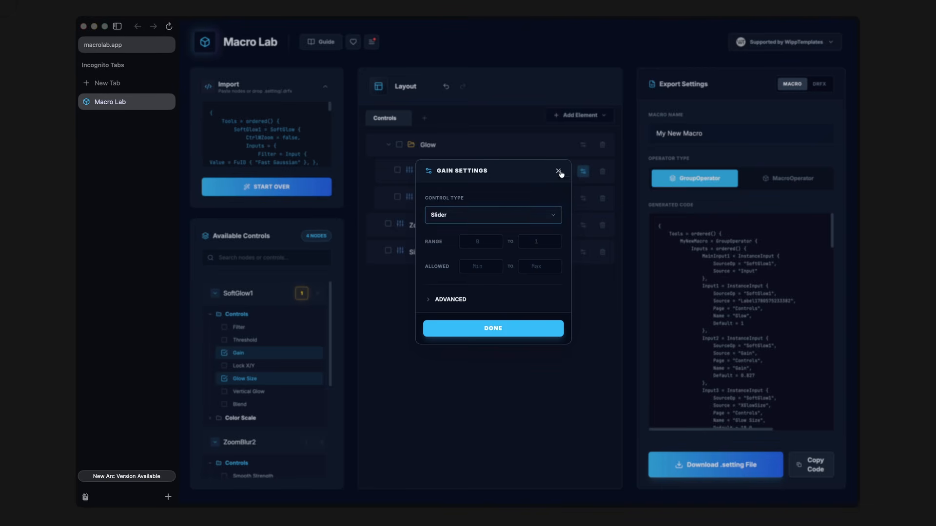
{"action": "left_click", "coordinate": [558, 171]}
- Add a logo image to the macro layout and make it the header
{"action": "left_click", "coordinate": [570, 117]}
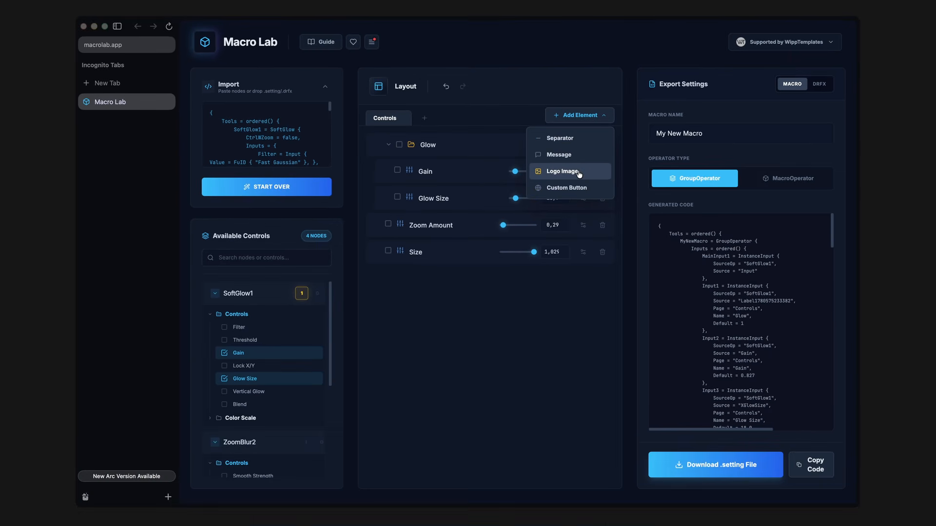
{"action": "left_click", "coordinate": [579, 174]}
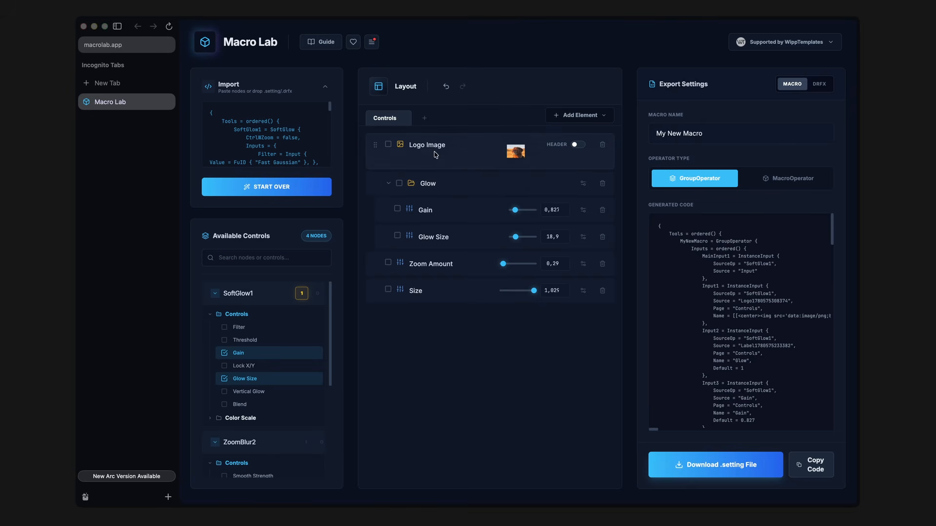
{"action": "left_click", "coordinate": [576, 144]}
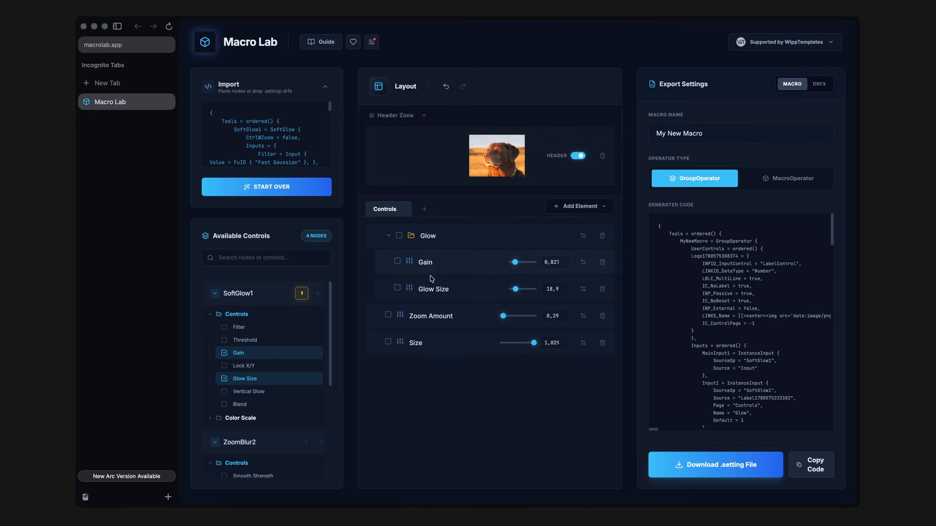
- Name the macro DreamyEffect2 and download it as a .setting file
{"action": "left_click_drag", "start_coordinate": [732, 133], "coordinate": [591, 131]}
{"action": "scroll", "coordinate": [718, 336], "scroll_direction": "down", "scroll_amount": 20}
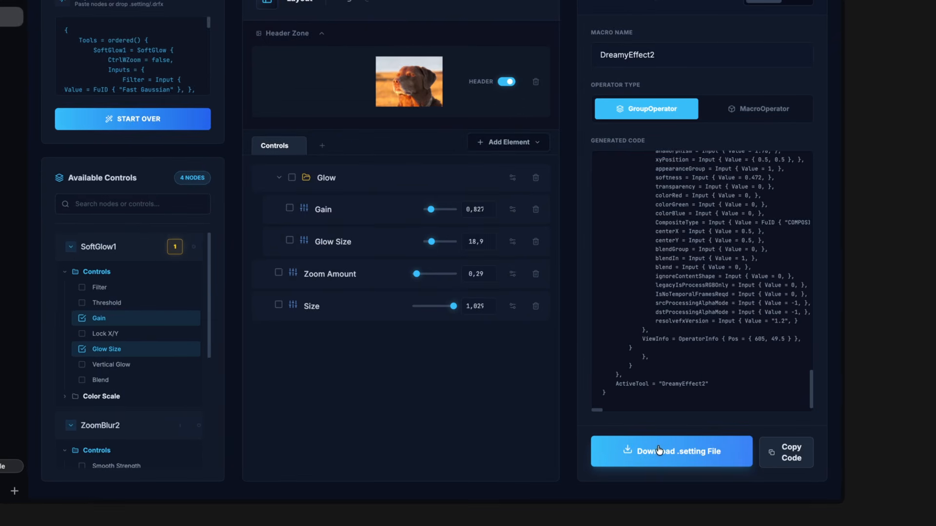
{"action": "left_click", "coordinate": [676, 452]}
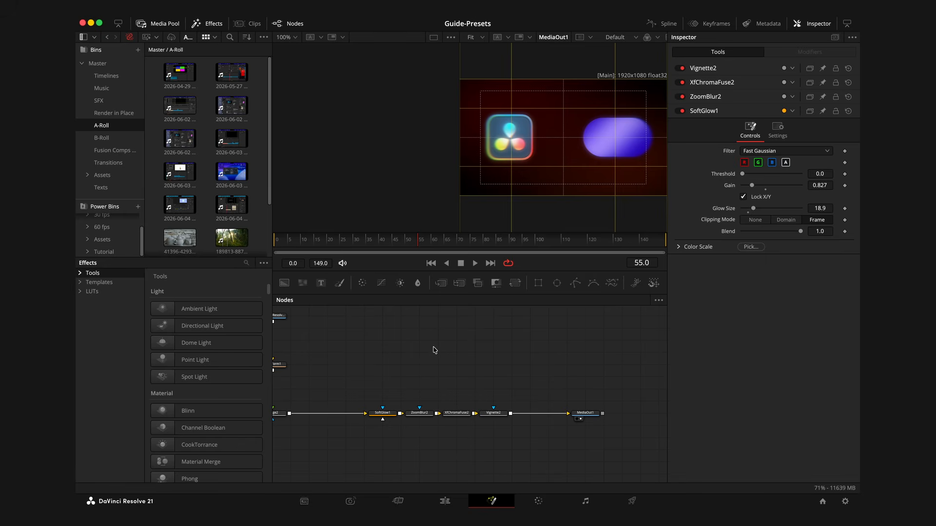
- Add the DreamyEffect2 macro before MediaOut1 in place of the existing effect nodes, setting its Gain to 1.22 and Glow Size to 32.3
{"action": "key", "text": "shift+space"}
{"action": "type", "text": "DreamyEffect2"}
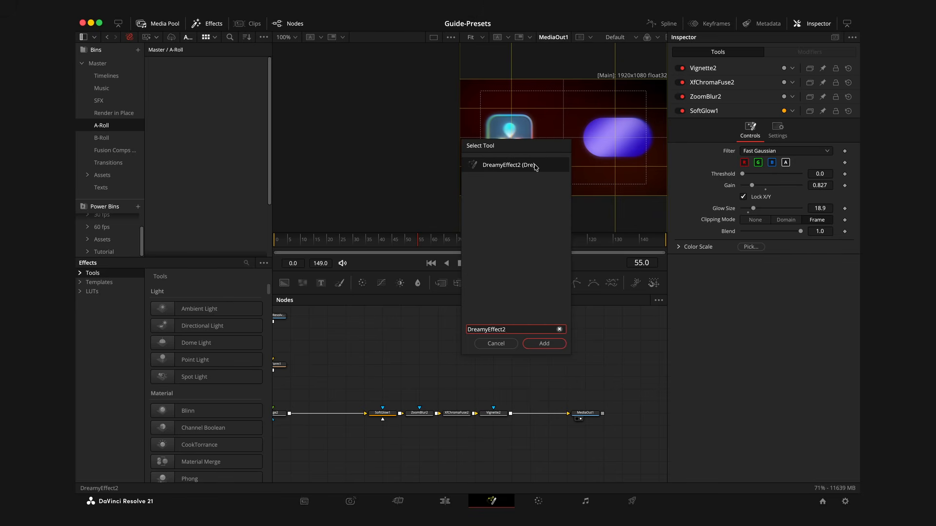
{"action": "left_click", "coordinate": [536, 166]}
{"action": "left_click", "coordinate": [540, 344]}
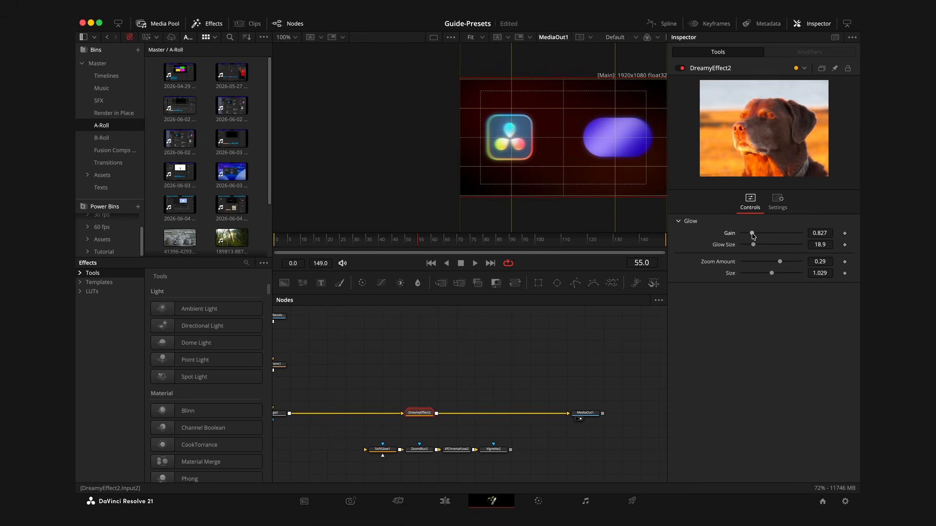
{"action": "mouse_move", "coordinate": [752, 233]}
{"action": "left_mouse_down"}
{"action": "mouse_move", "coordinate": [776, 235]}
{"action": "mouse_move", "coordinate": [764, 235]}
{"action": "mouse_move", "coordinate": [775, 235]}
{"action": "mouse_move", "coordinate": [775, 250]}
{"action": "mouse_move", "coordinate": [756, 234]}
{"action": "left_mouse_up"}
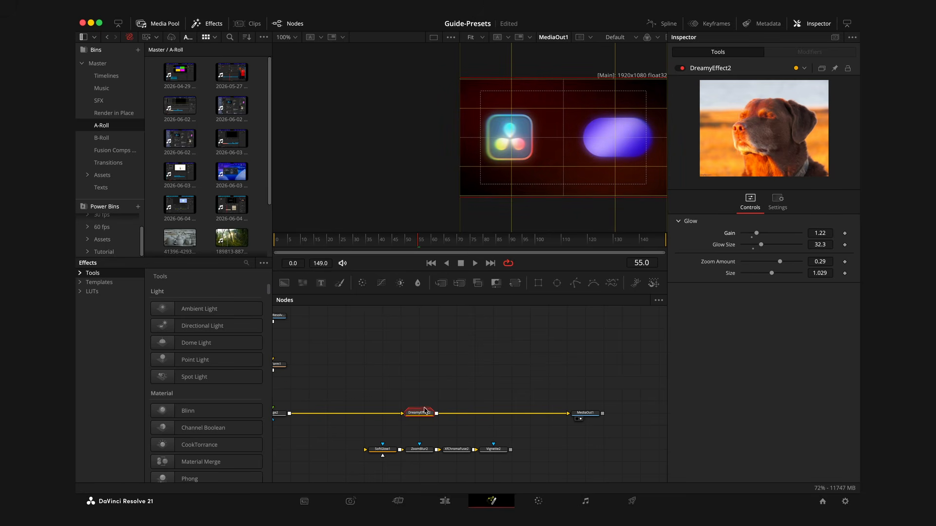
- Expand the DreamyEffect2 group, move it up clear of the original nodes, and inspect the controls of the soft glow node inside
{"action": "mouse_move", "coordinate": [419, 415]}
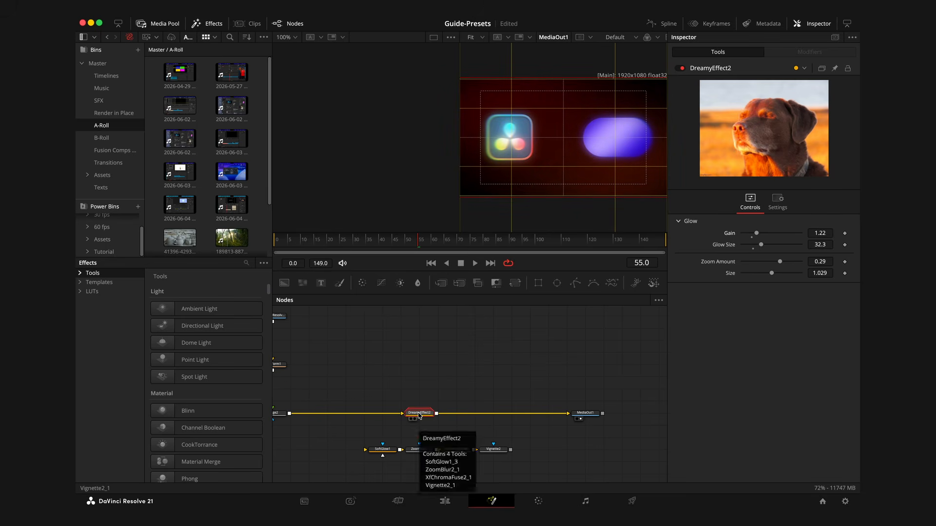
{"action": "double_click", "coordinate": [420, 415]}
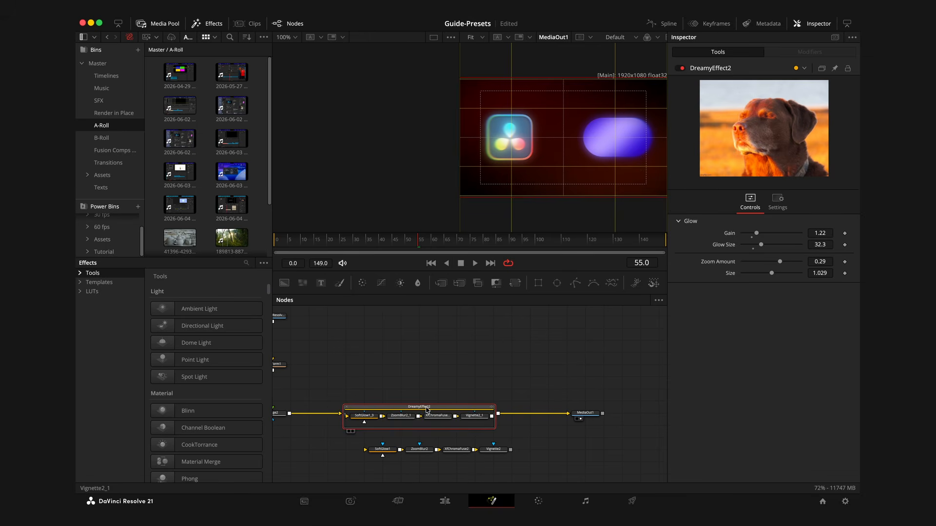
{"action": "left_click_drag", "start_coordinate": [427, 408], "coordinate": [427, 359]}
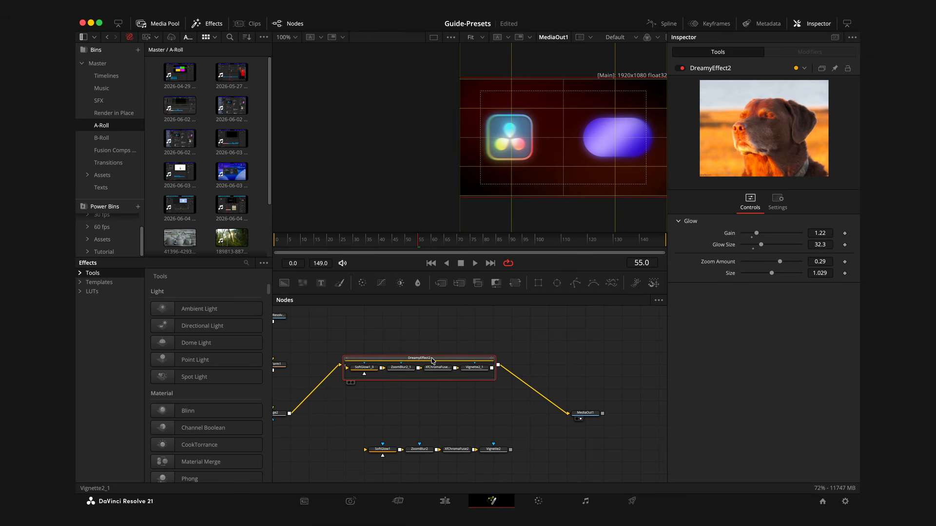
{"action": "left_click", "coordinate": [368, 372]}
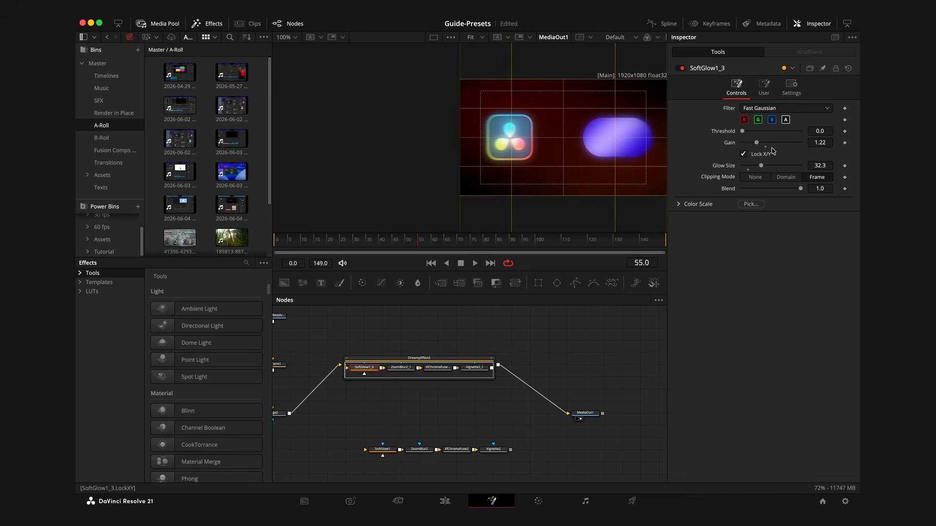
{"action": "left_click", "coordinate": [431, 361]}
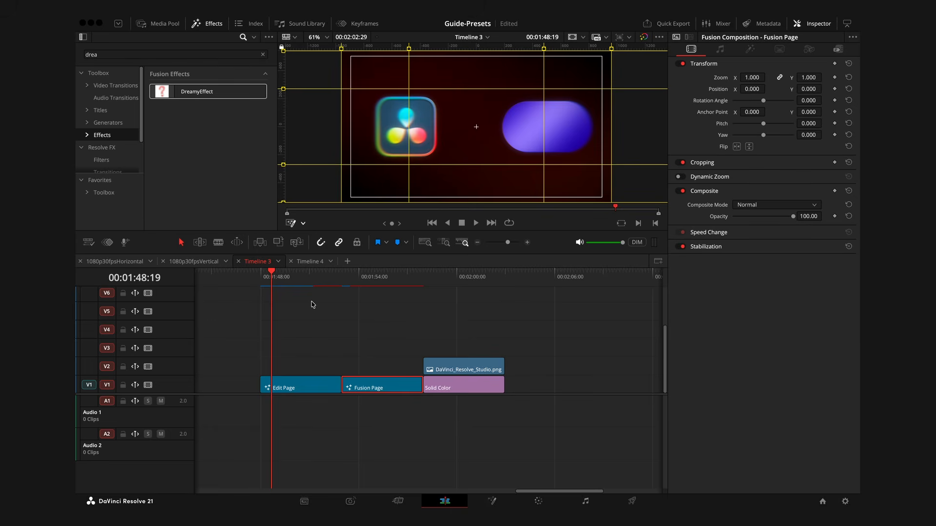
- On the Edit page, enlarge the timeline view around the Edit Page, Fusion Page and Solid Color clips
{"action": "key", "text": "super+equal"}
{"action": "key", "text": "super+equal"}
{"action": "key", "text": "super+equal"}
{"action": "scroll", "coordinate": [361, 331], "scroll_direction": "right", "scroll_amount": 5}
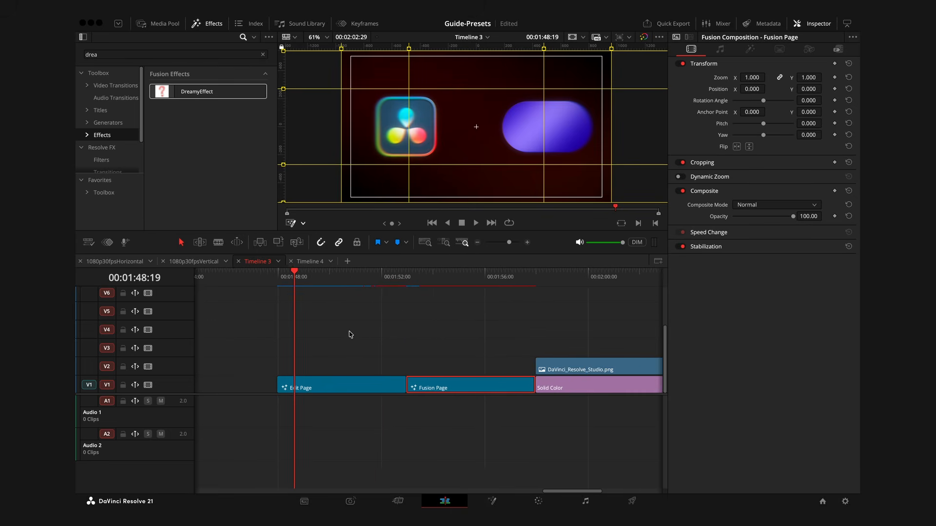
{"action": "scroll", "coordinate": [389, 338], "scroll_direction": "right", "scroll_amount": 3}
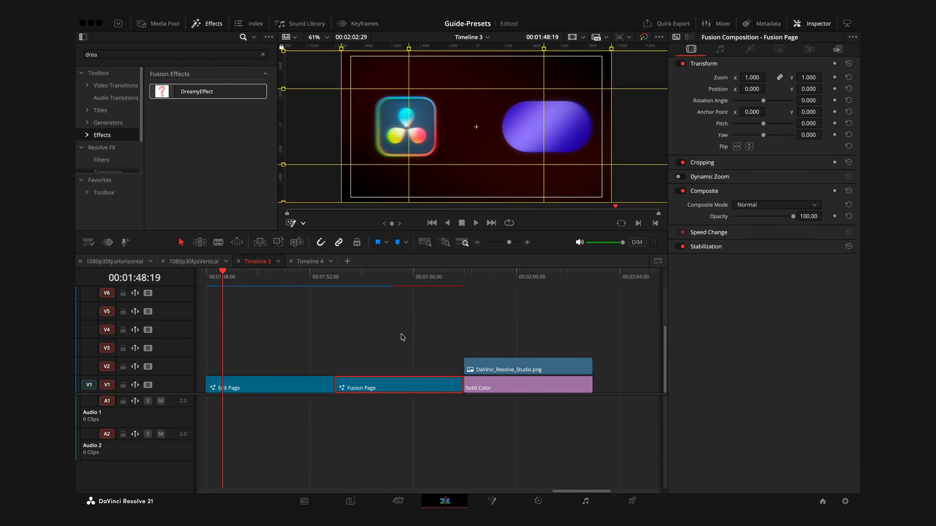